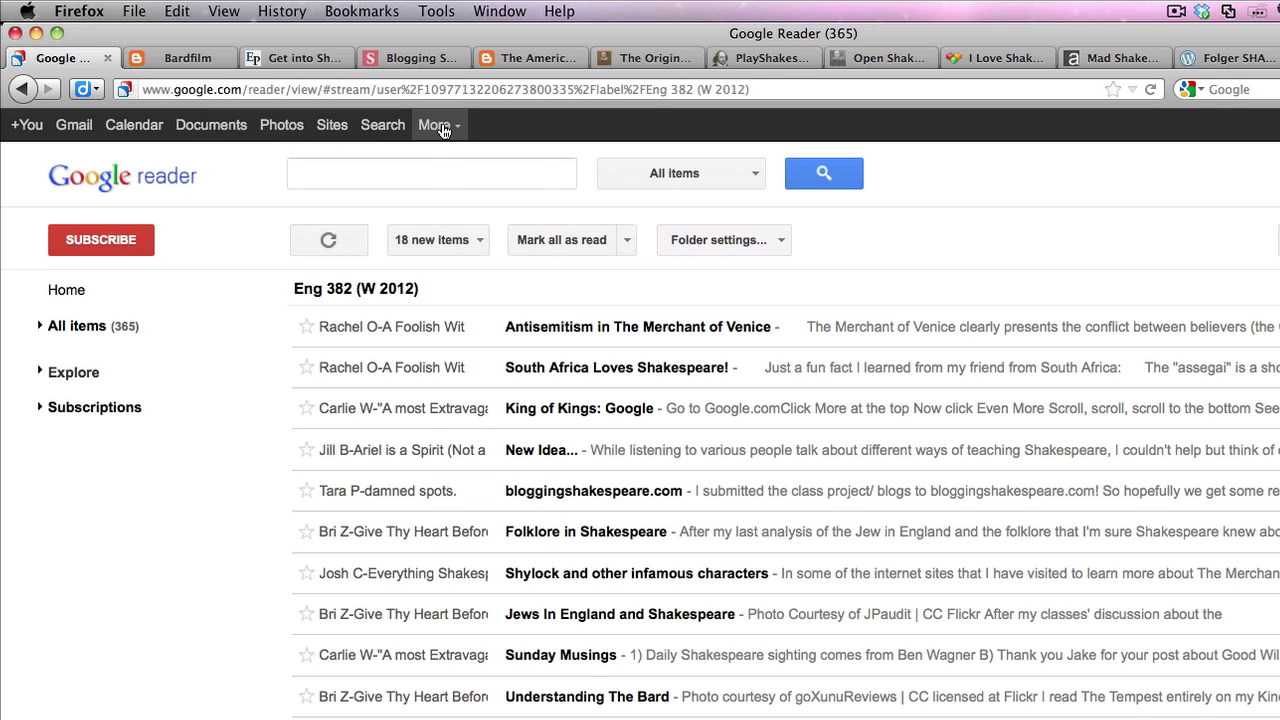
pyautogui.click(443, 130)
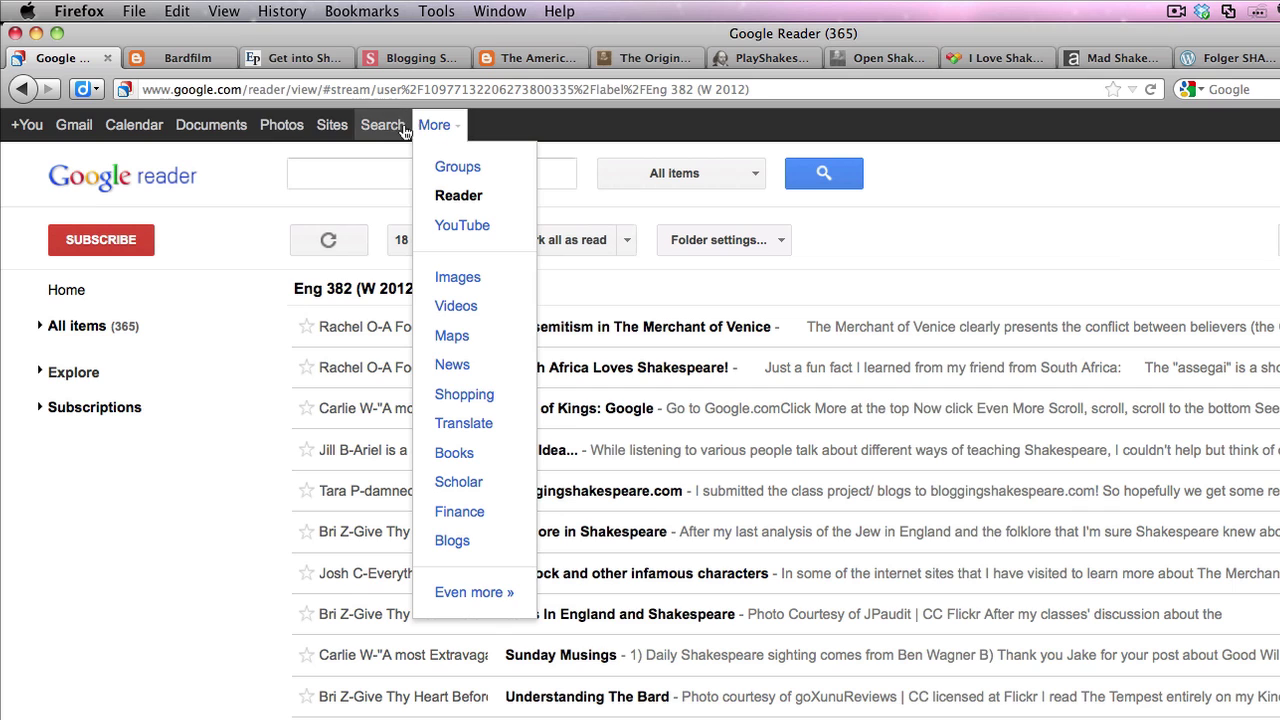
pyautogui.click(246, 213)
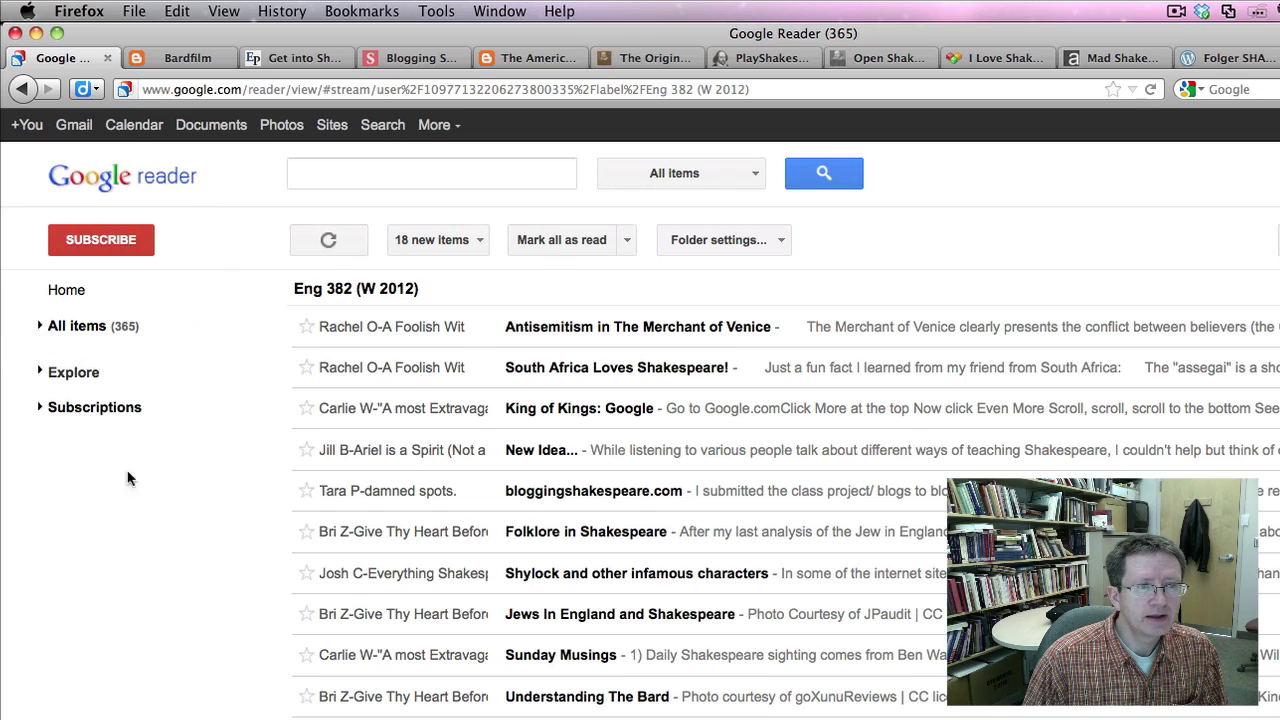
# - Expand the Subscriptions list in Google Reader and look over its folders and tags
pyautogui.click(39, 412)
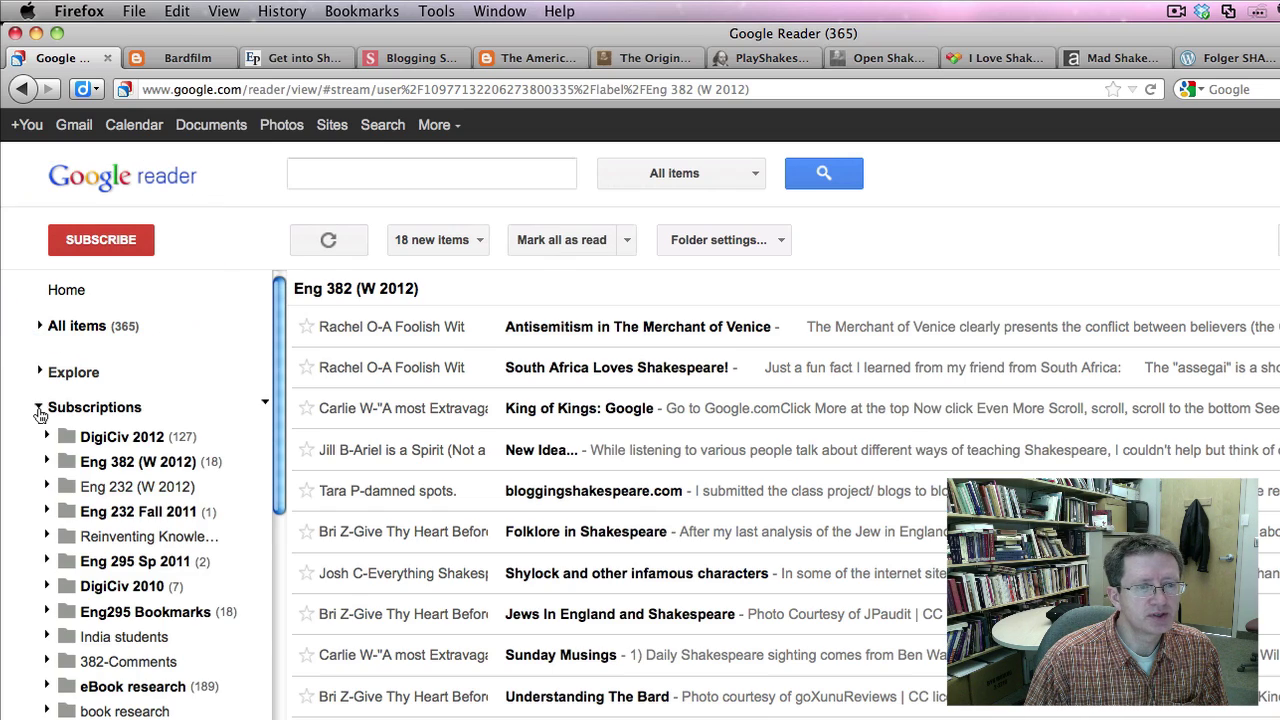
pyautogui.scroll(-6, 105, 545)
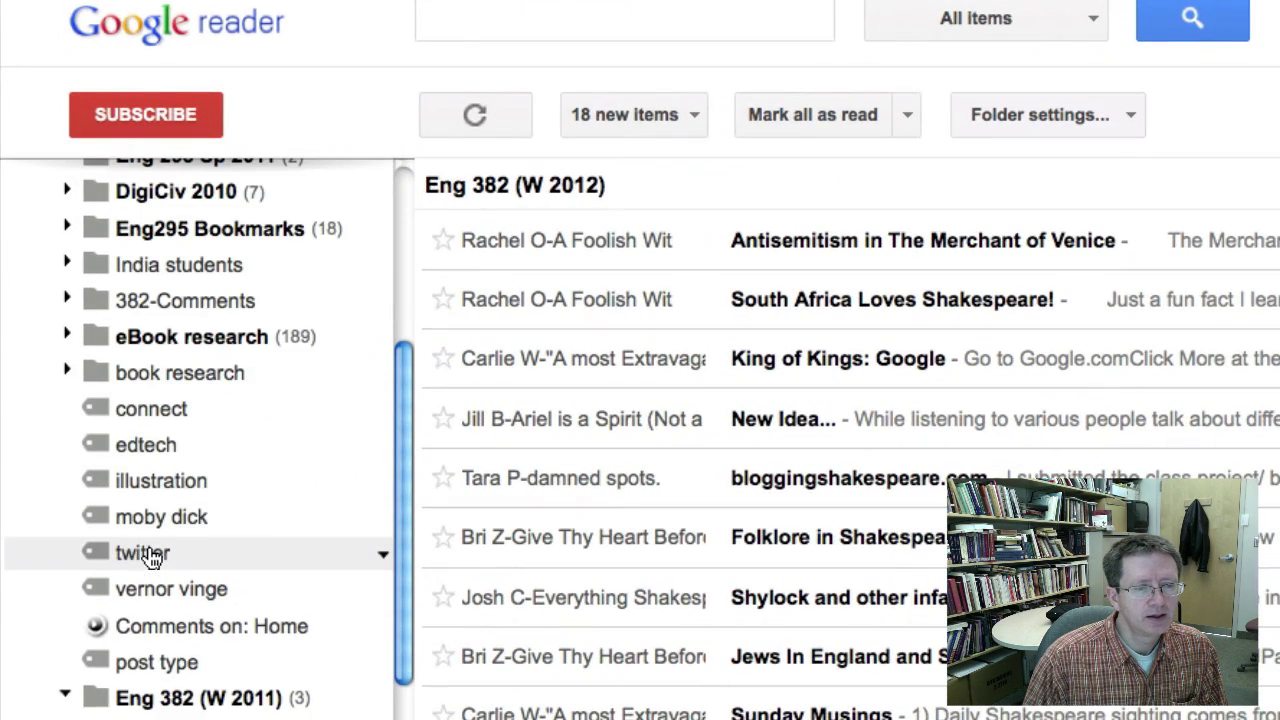
pyautogui.scroll(6, 69, 627)
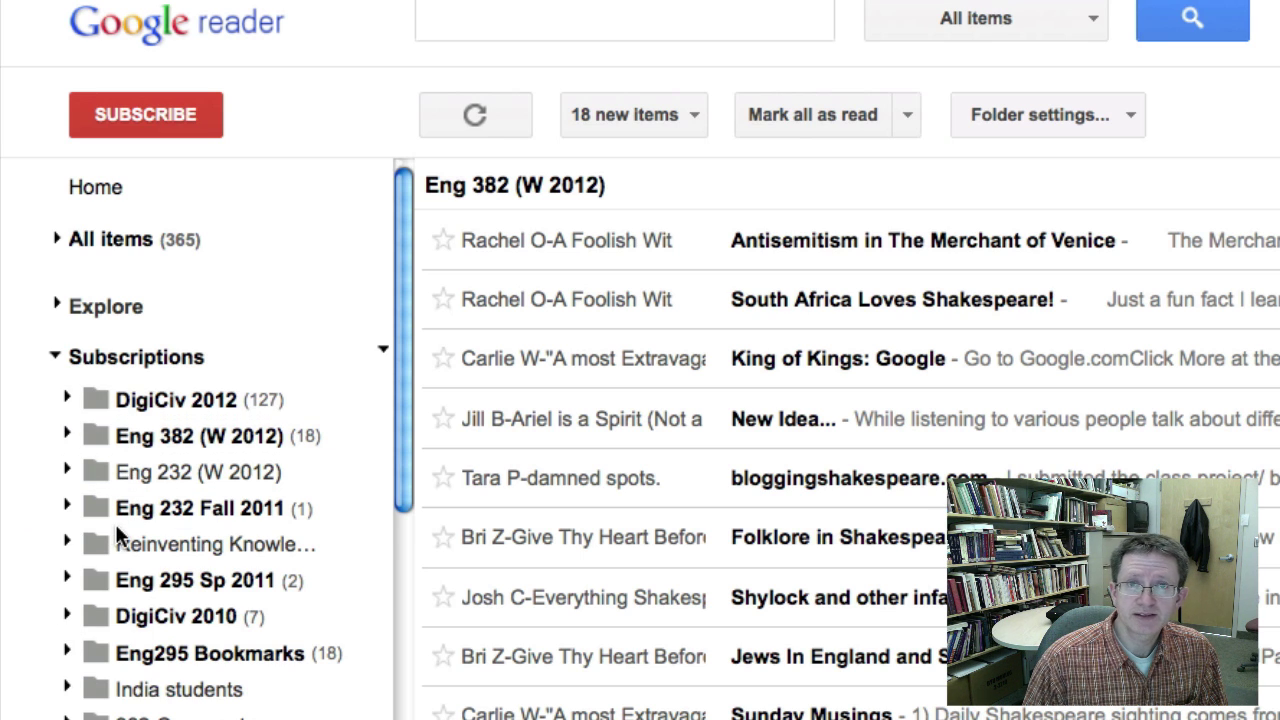
# - Look through the student feeds inside the DigiCiv 2012 folder and collapse the folder again
pyautogui.click(66, 402)
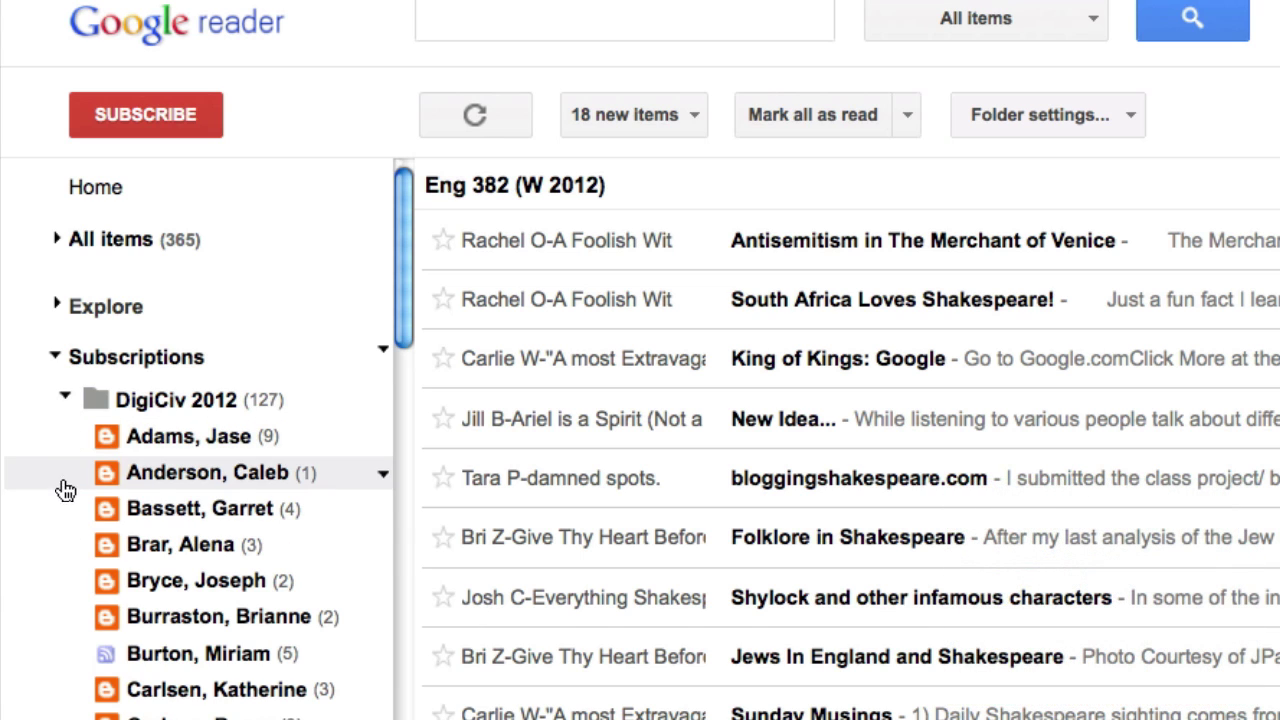
pyautogui.scroll(-5, 200, 440)
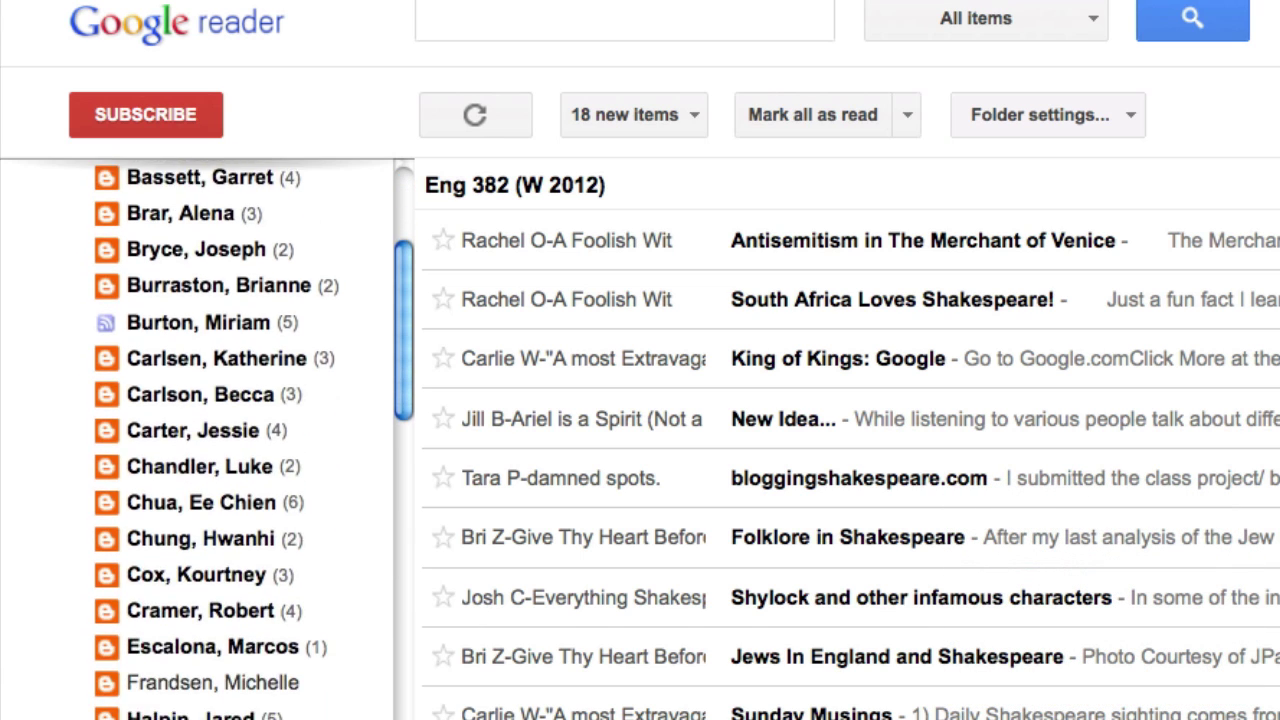
pyautogui.scroll(5, 200, 440)
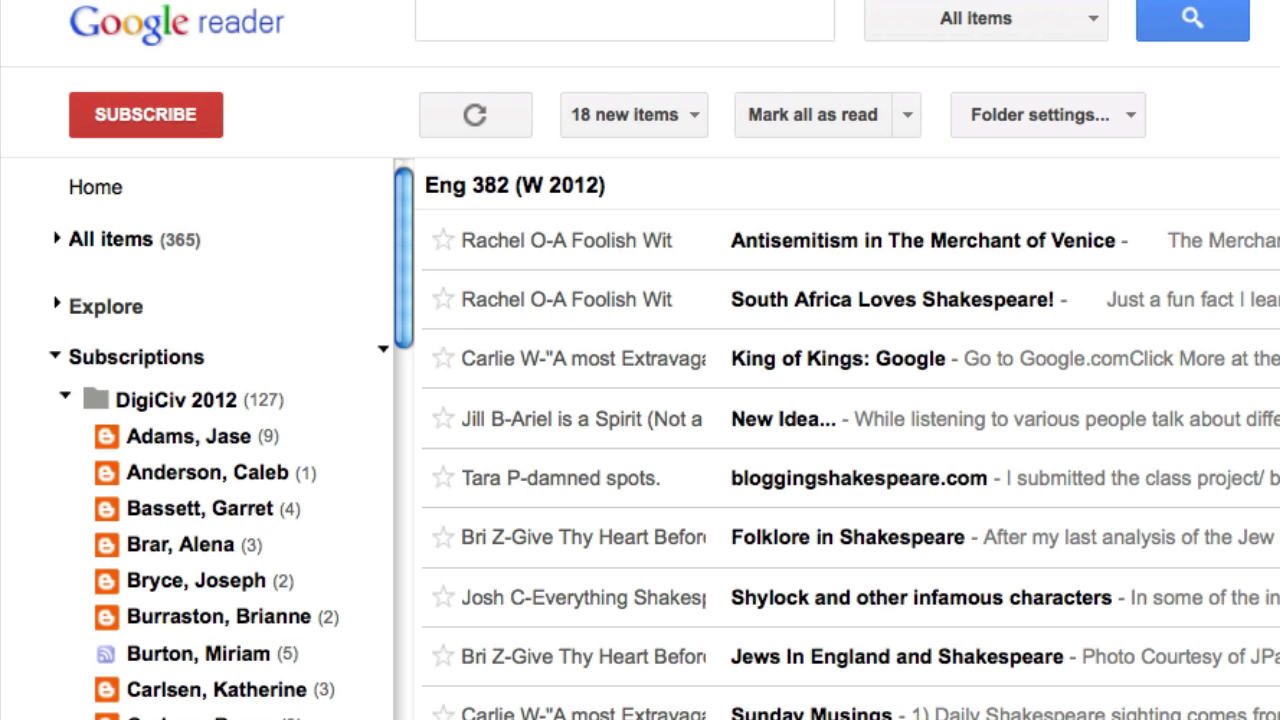
pyautogui.click(66, 402)
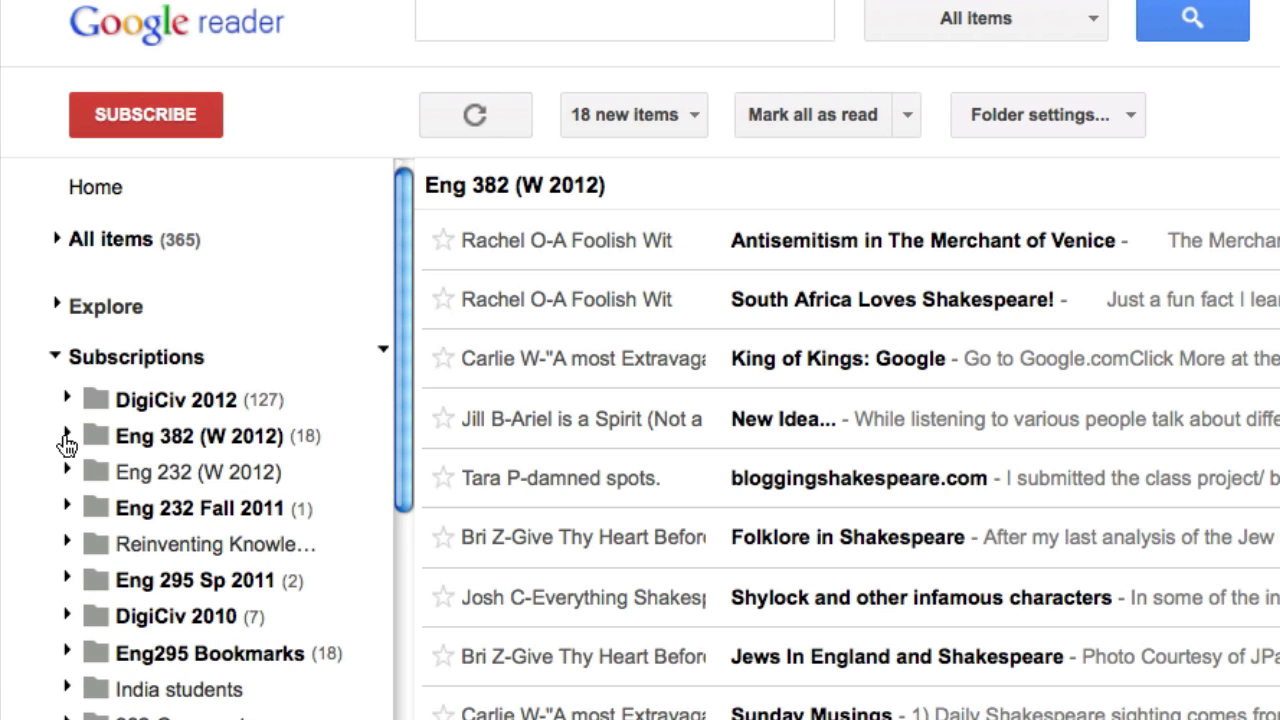
# - Look through the feeds inside the Eng 382 (W 2012) and Eng 232 (W 2012) folders, collapsing each again
pyautogui.click(66, 440)
pyautogui.scroll(-2, 80, 705)
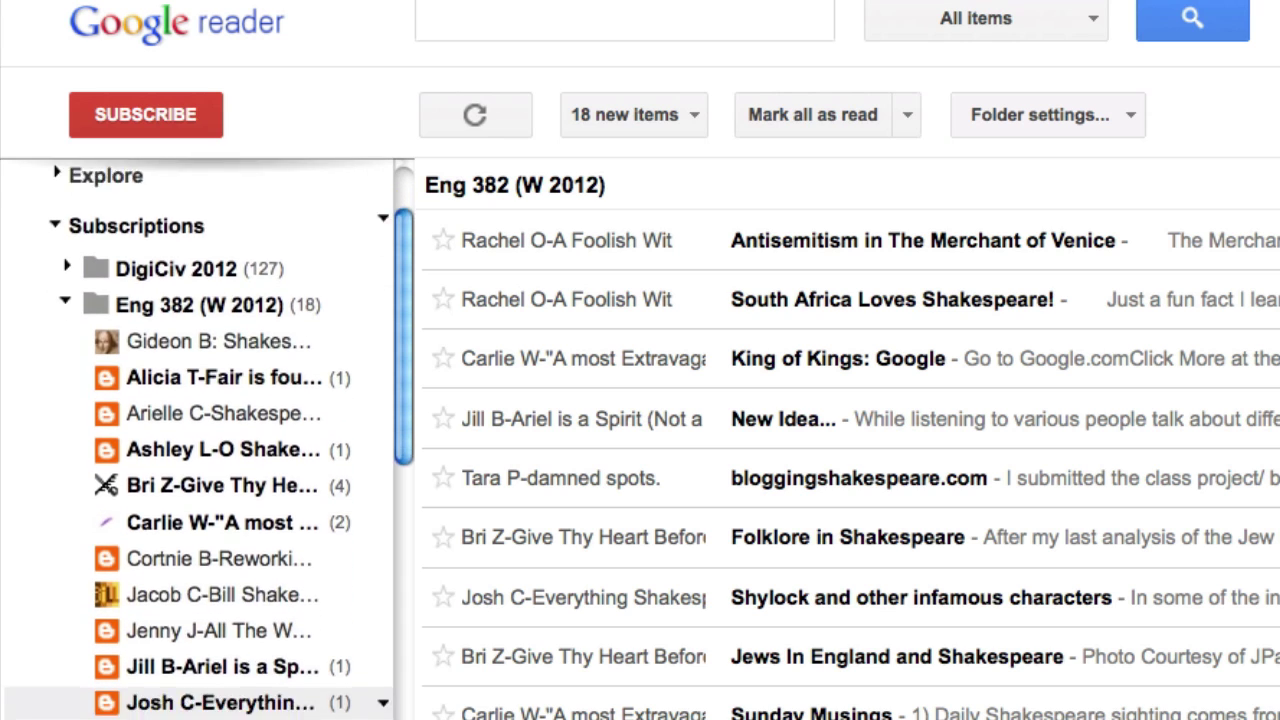
pyautogui.scroll(-2, 80, 700)
pyautogui.scroll(4, 85, 680)
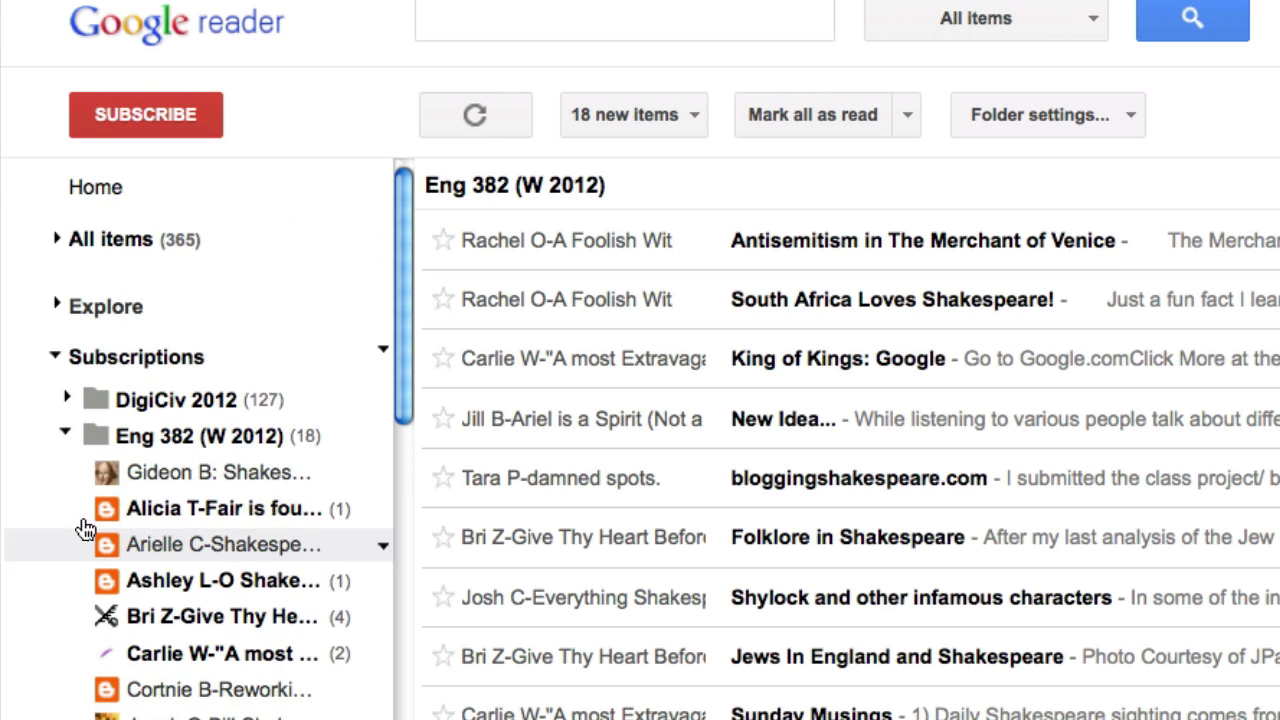
pyautogui.click(65, 436)
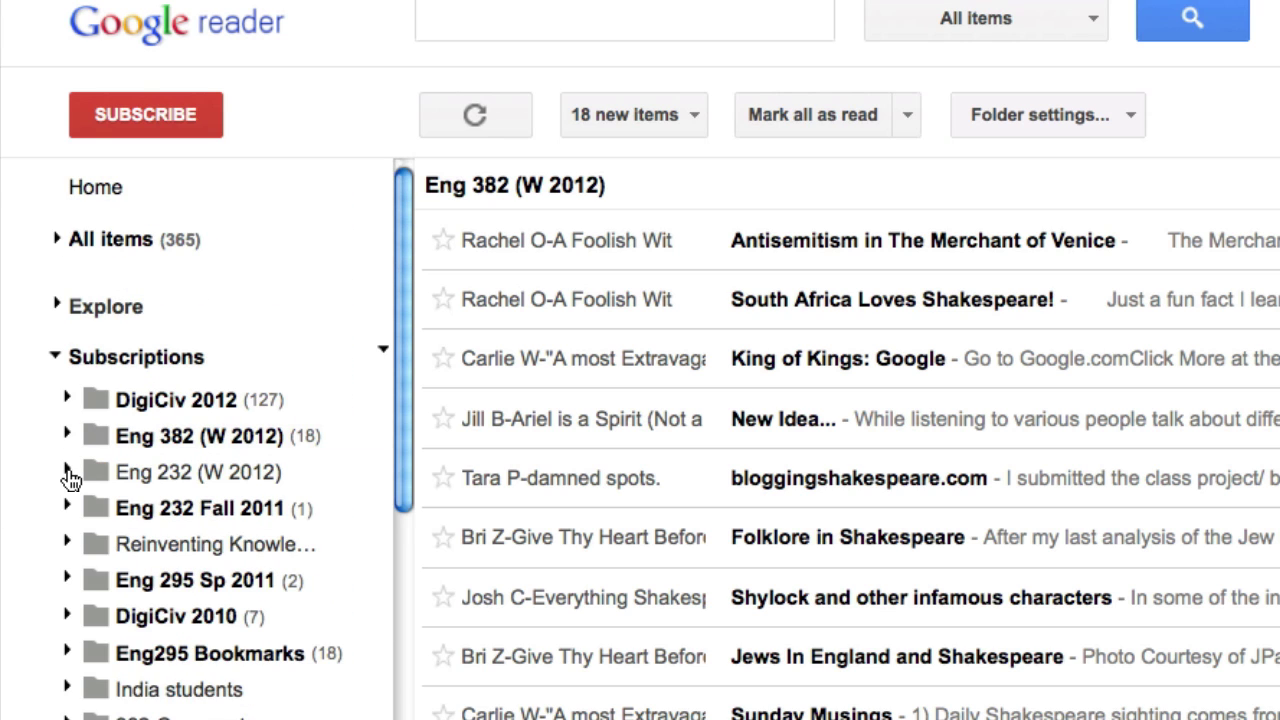
pyautogui.click(66, 473)
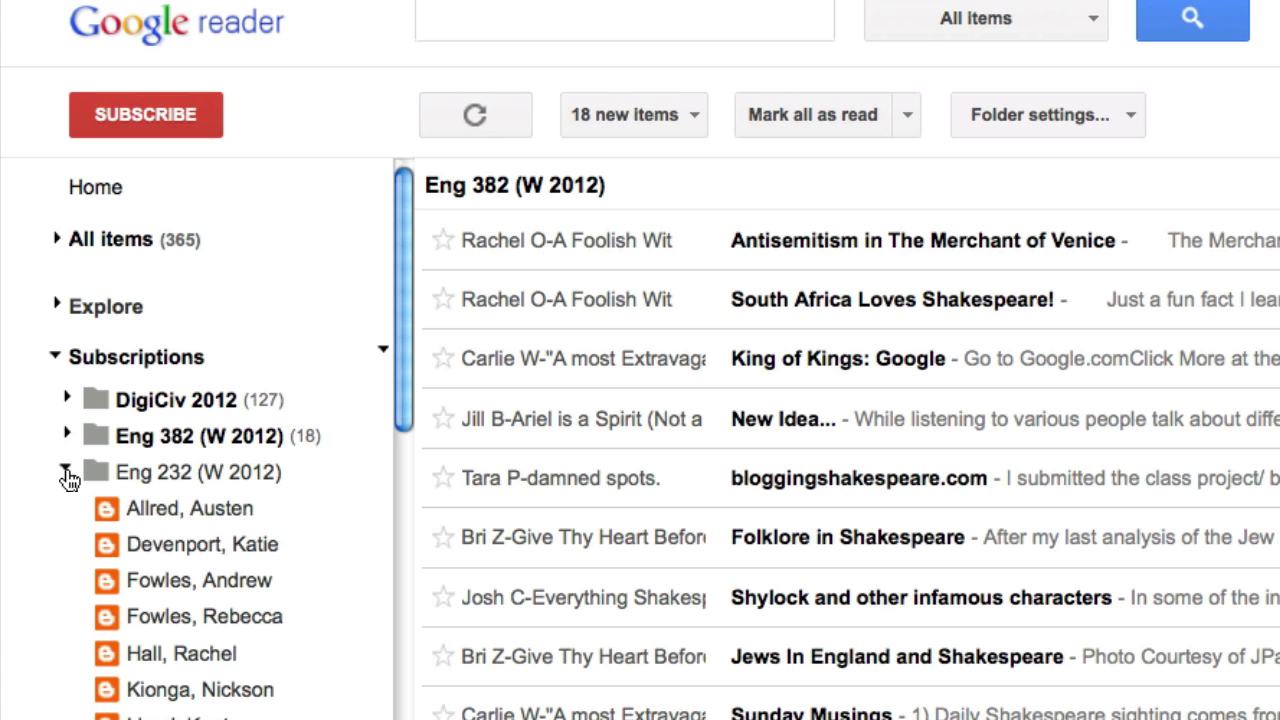
pyautogui.click(66, 473)
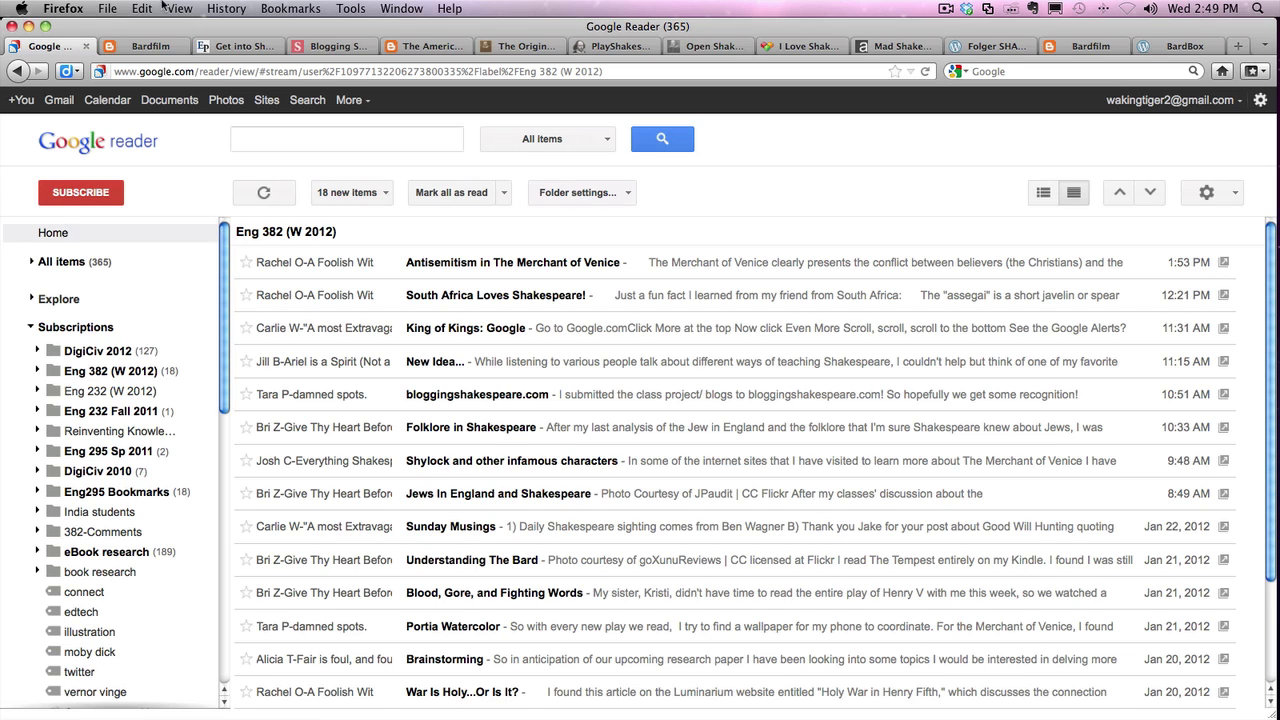
# - Read through the ten blogs listed in the open article "Get Into Shakespeare: 10 Top Shakespeare Blogs"
pyautogui.click(251, 50)
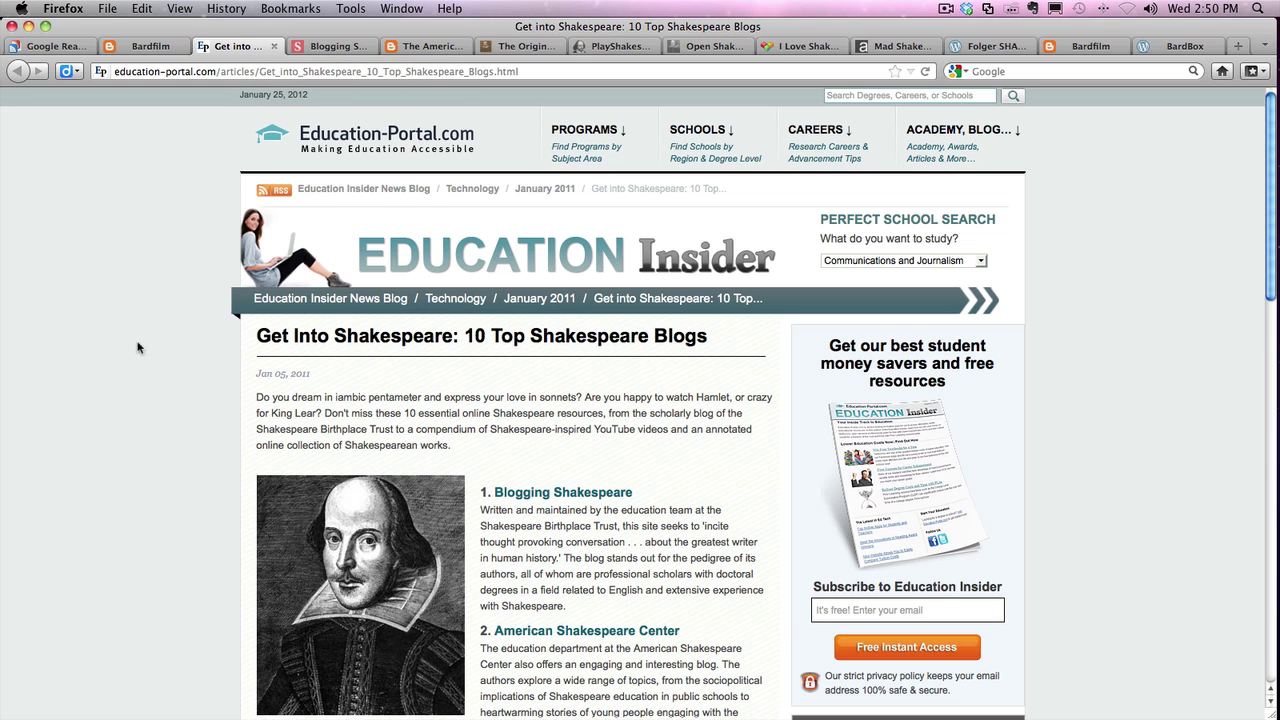
pyautogui.scroll(-4, 134, 382)
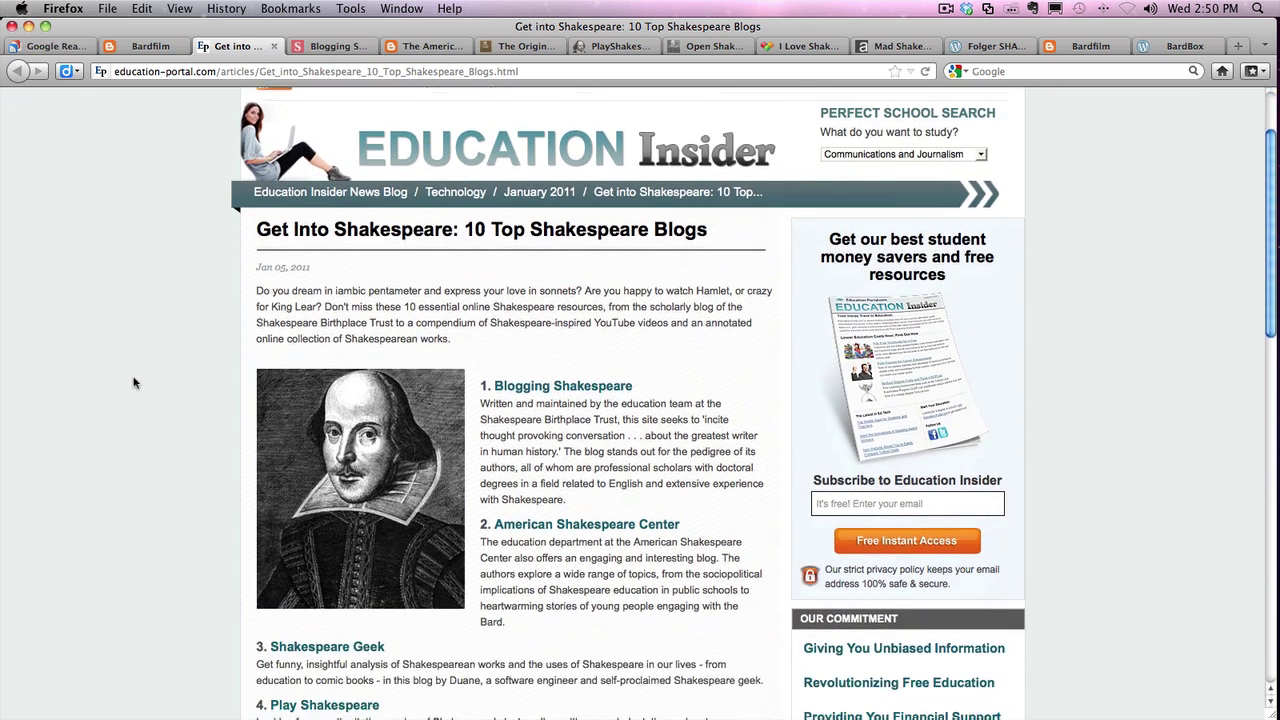
pyautogui.scroll(-2, 134, 382)
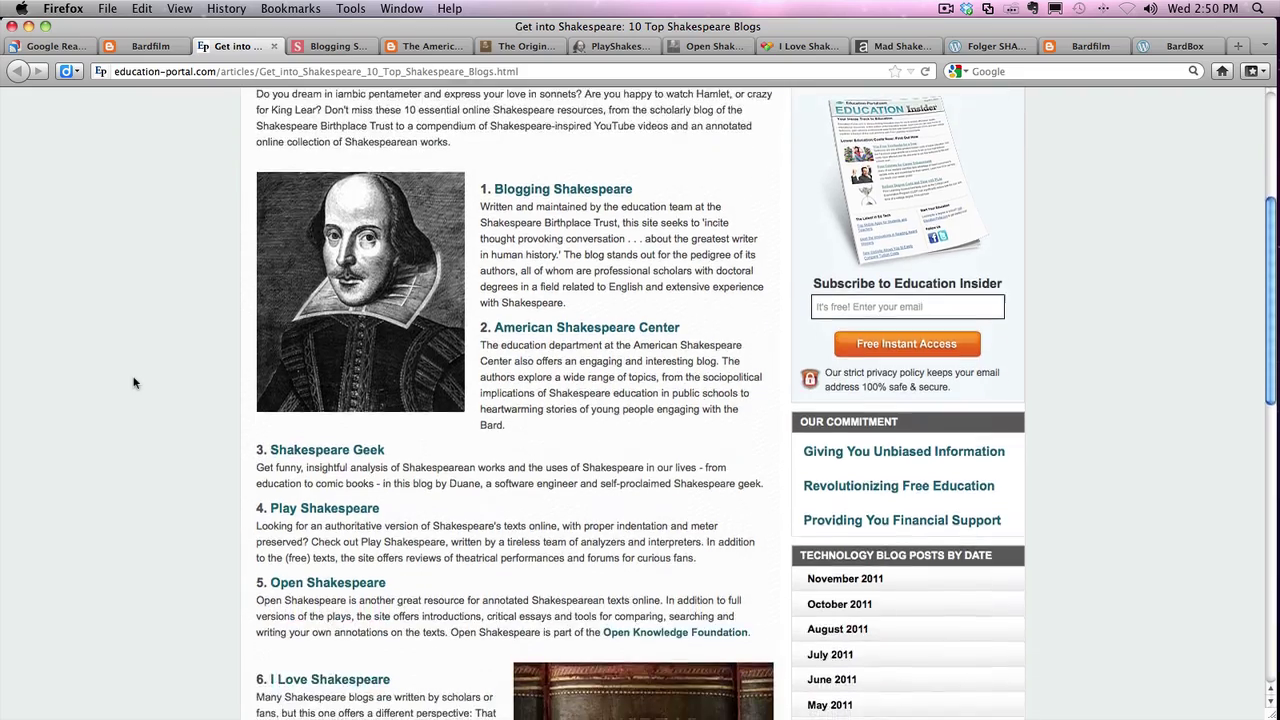
pyautogui.scroll(-4, 134, 382)
pyautogui.scroll(-3, 134, 383)
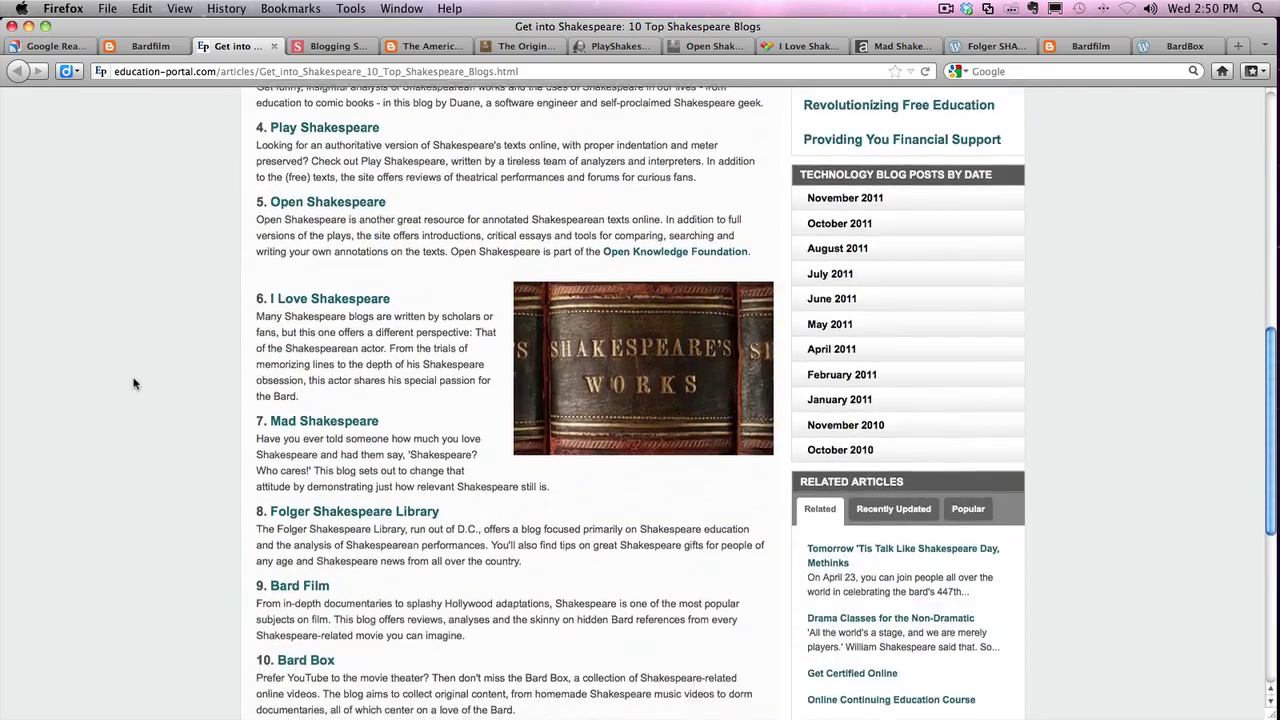
pyautogui.scroll(-3, 134, 383)
pyautogui.scroll(1, 134, 383)
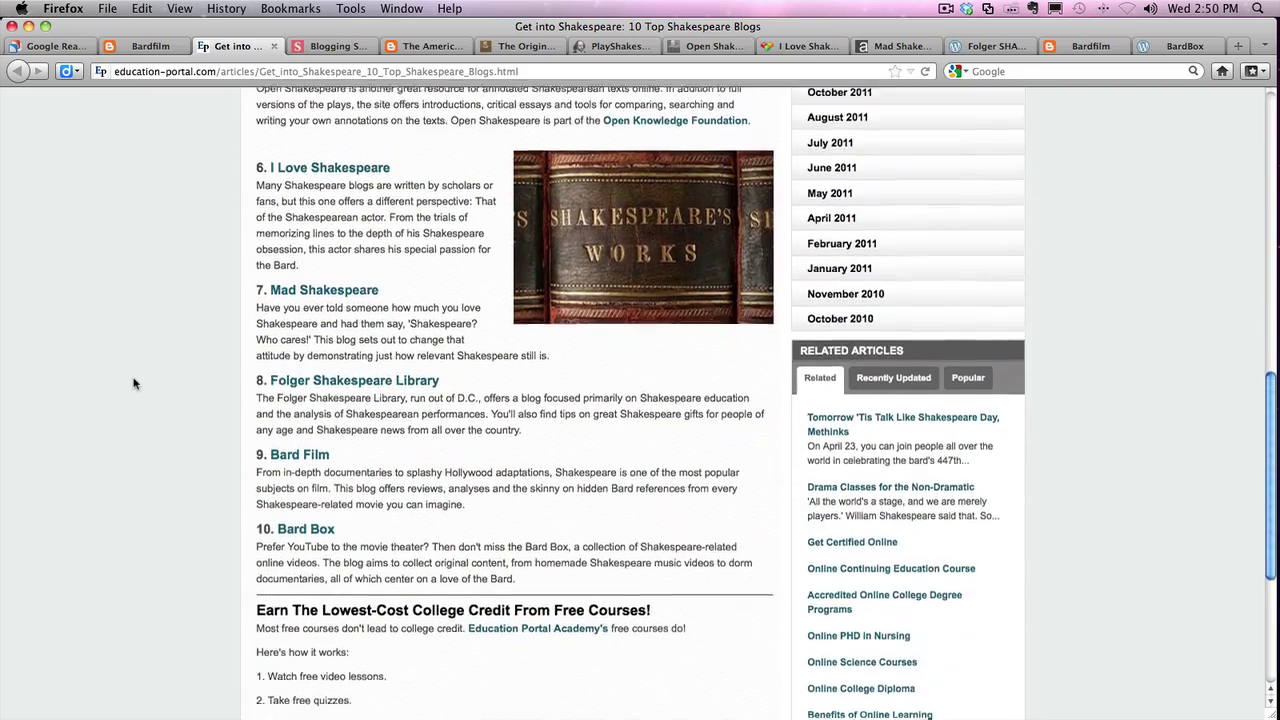
pyautogui.scroll(8, 134, 383)
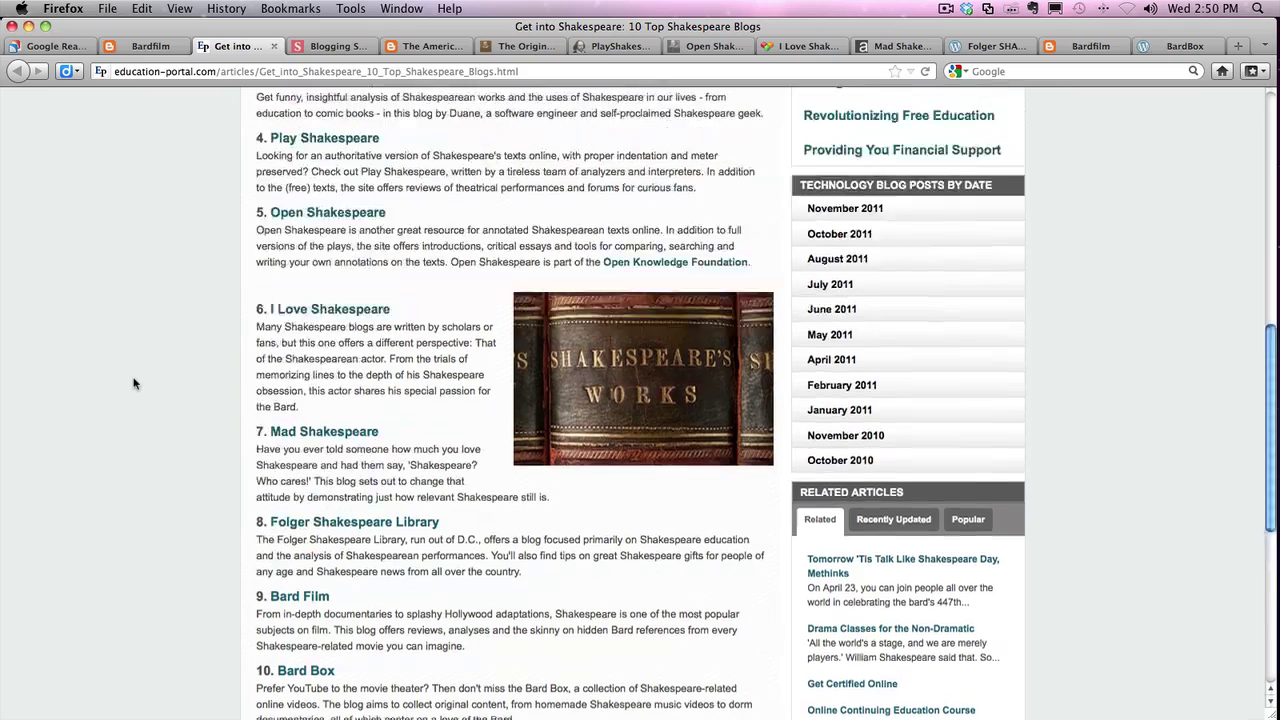
pyautogui.scroll(2, 134, 383)
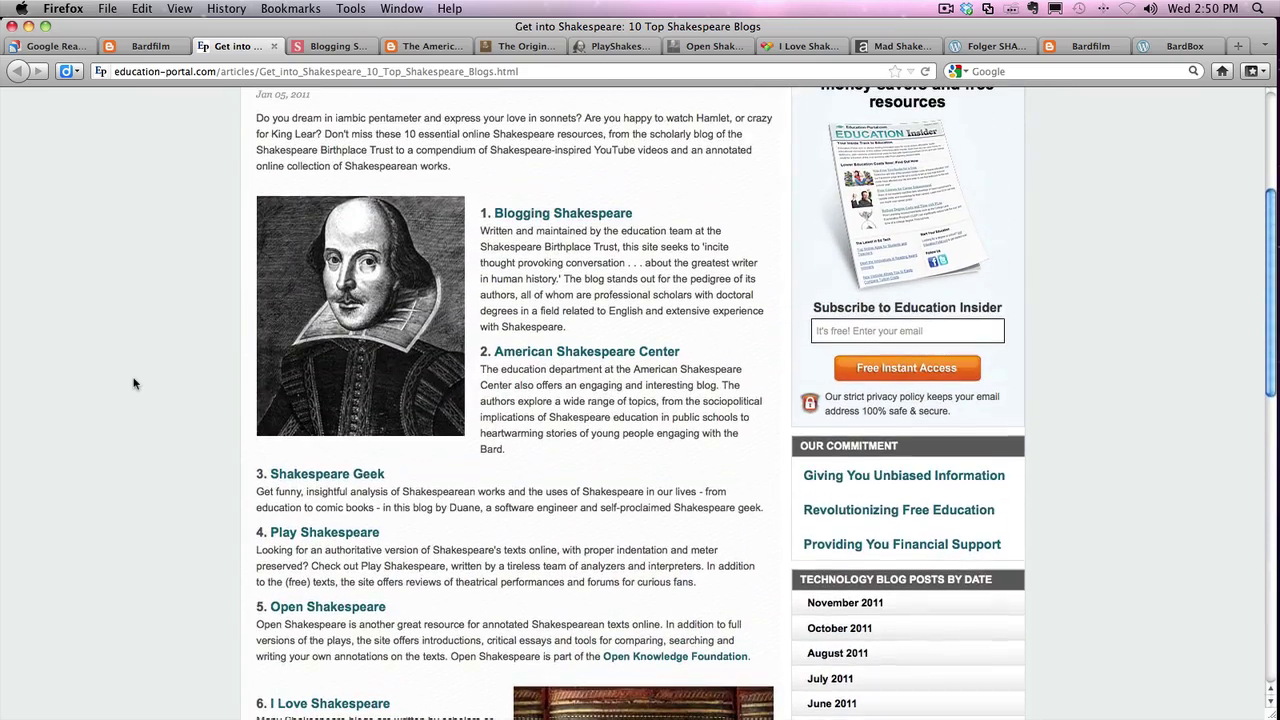
pyautogui.scroll(3, 134, 383)
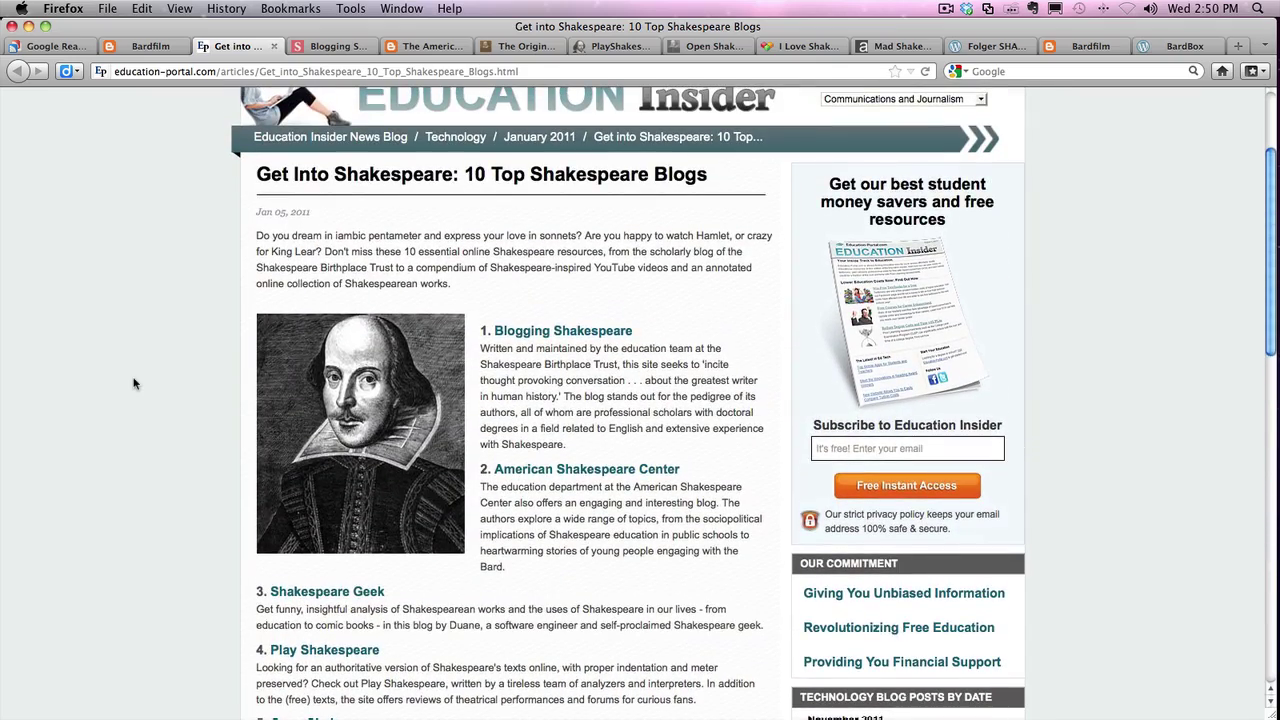
# - Look through the already opened Shakespeare blogs one after another, up to I Love Shakespeare
pyautogui.hotkey('ctrl', 'Tab')
pyautogui.hotkey('ctrl', 'Tab')
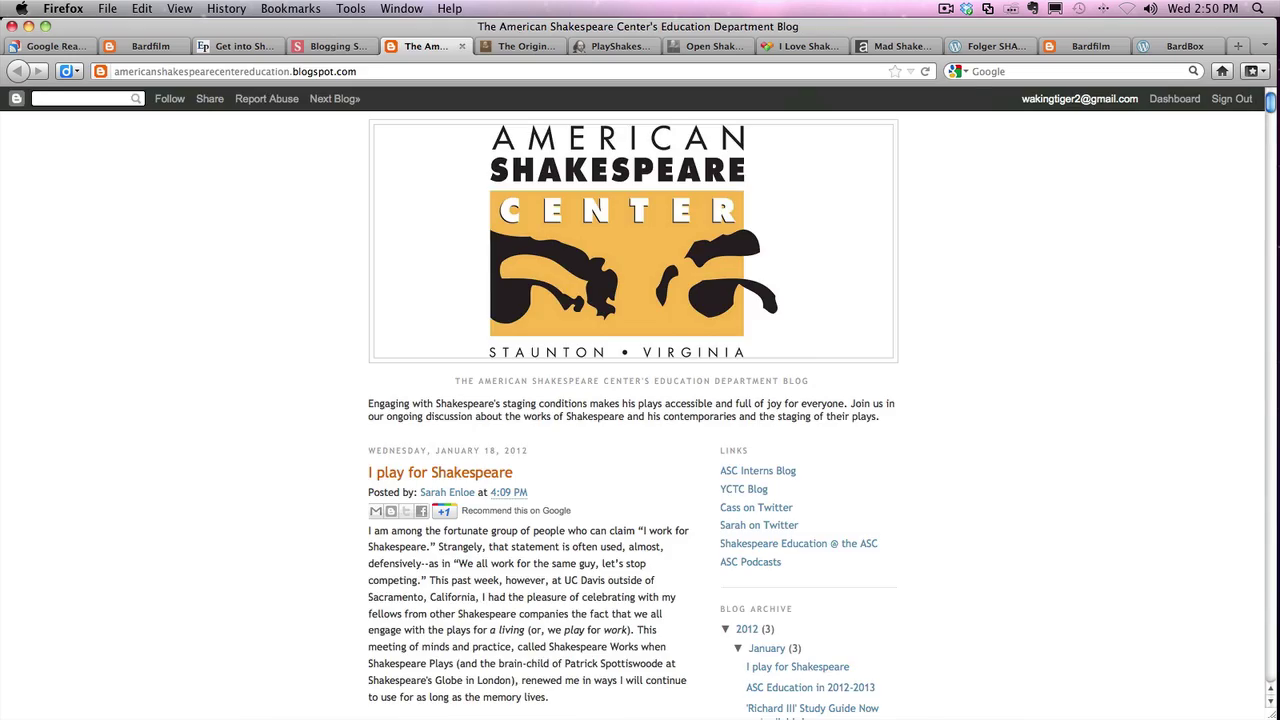
pyautogui.hotkey('ctrl', 'Tab')
pyautogui.hotkey('ctrl', 'Tab')
pyautogui.hotkey('ctrl', 'Tab')
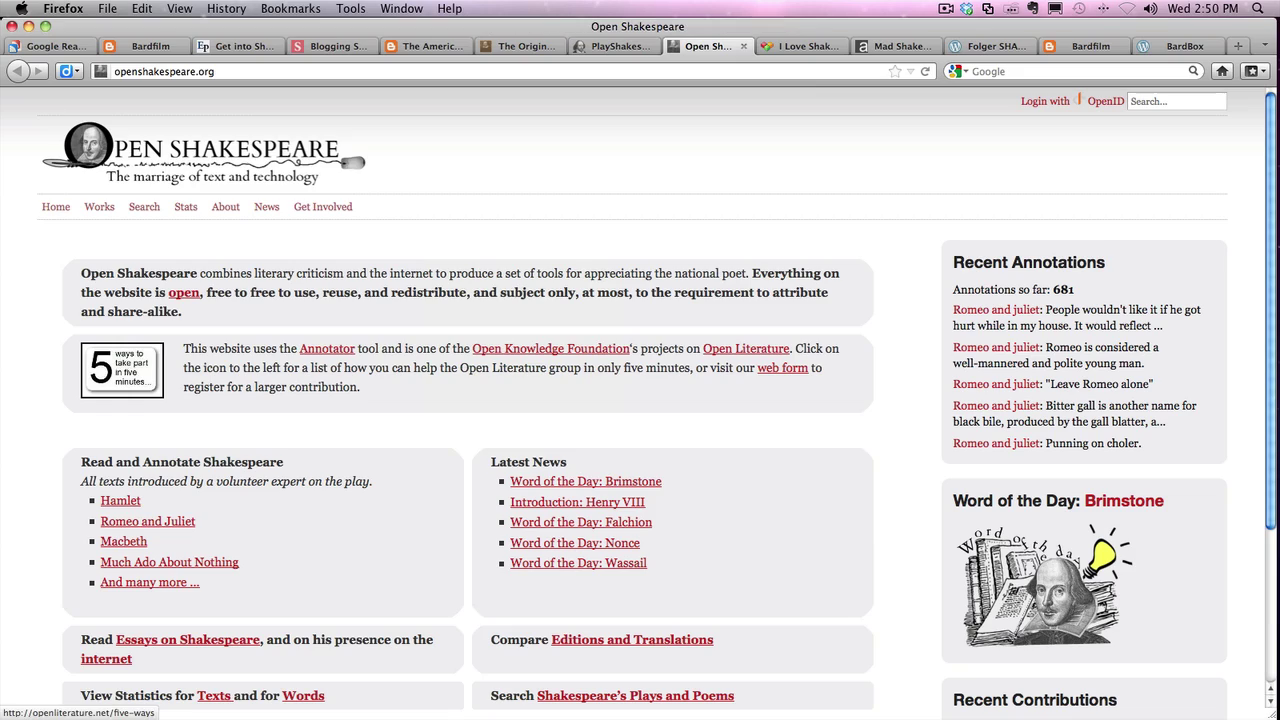
pyautogui.hotkey('ctrl', 'Tab')
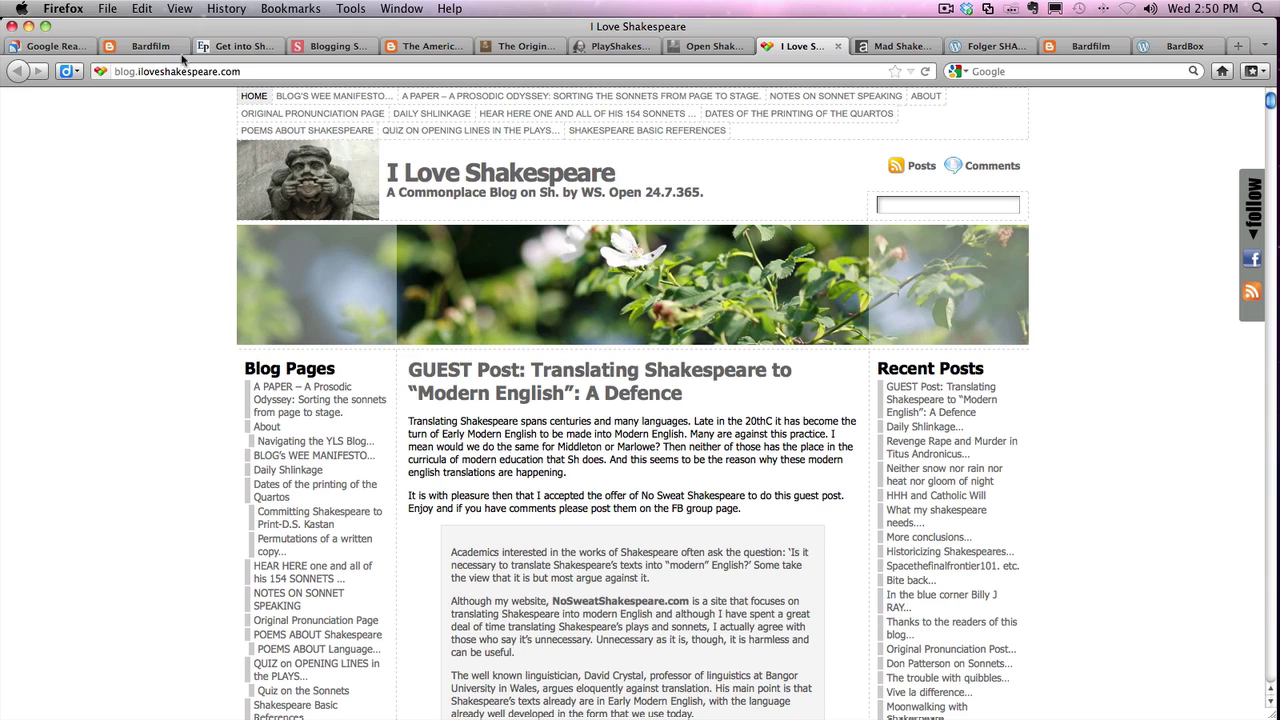
# - Go back to the top blogs article, bring up the Blogging Shakespeare site and copy its web address
pyautogui.click(234, 47)
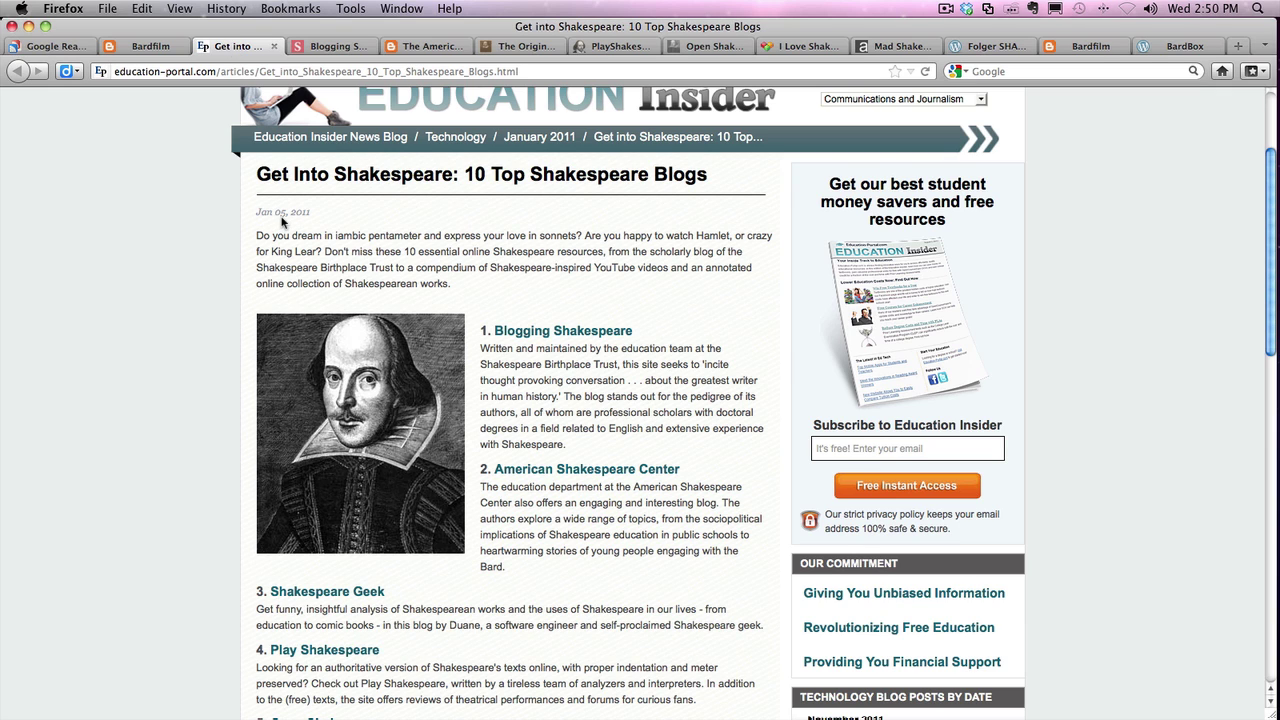
pyautogui.hotkey('ctrl', 'Tab')
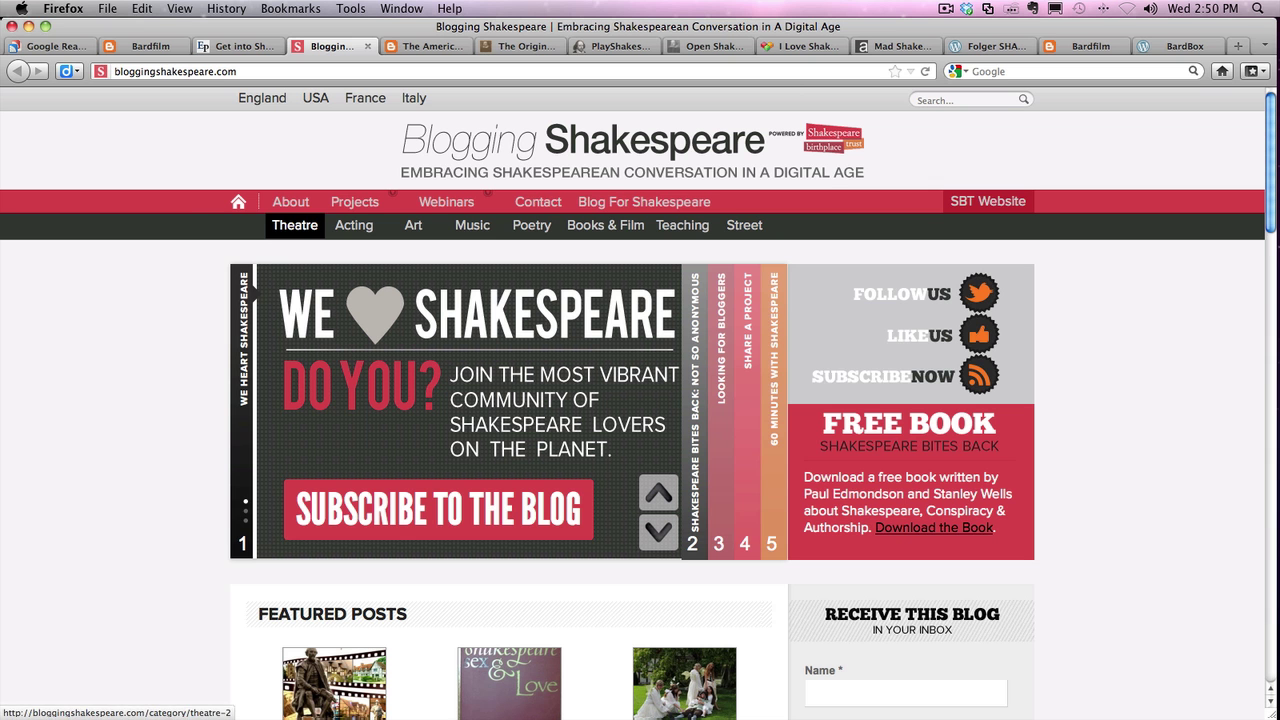
pyautogui.click(252, 75)
pyautogui.press('super+c')
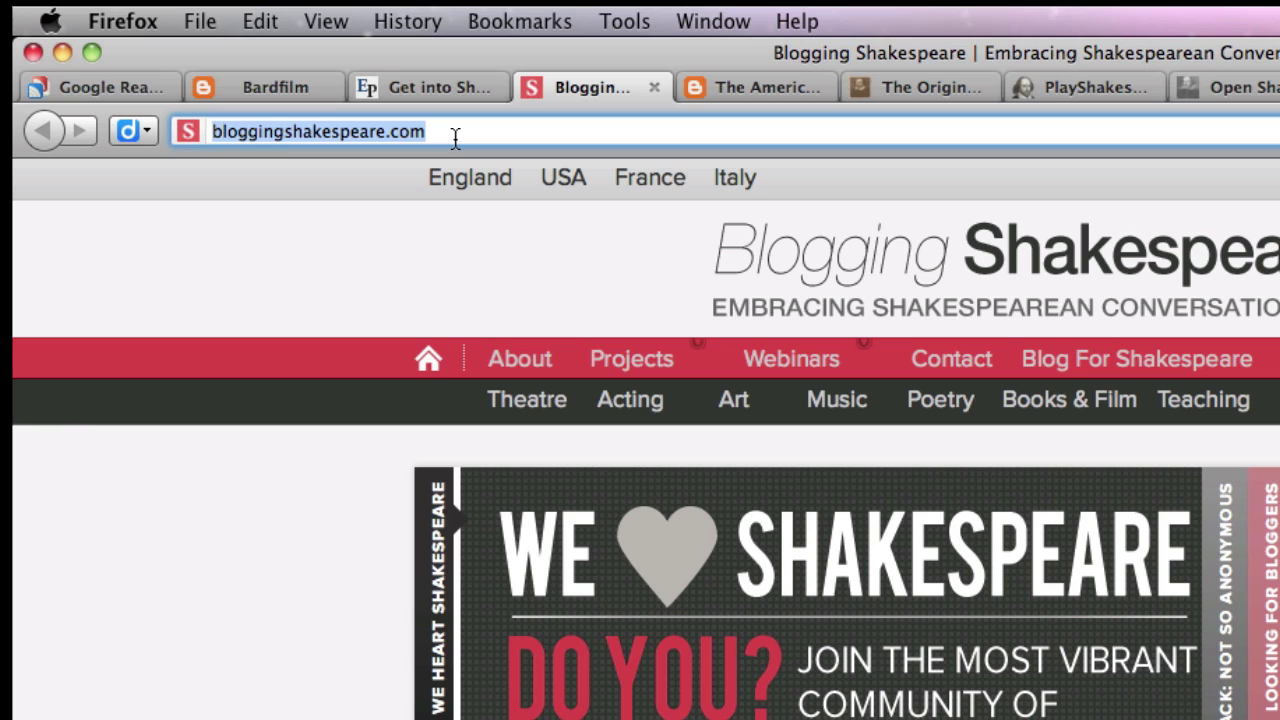
pyautogui.click(88, 88)
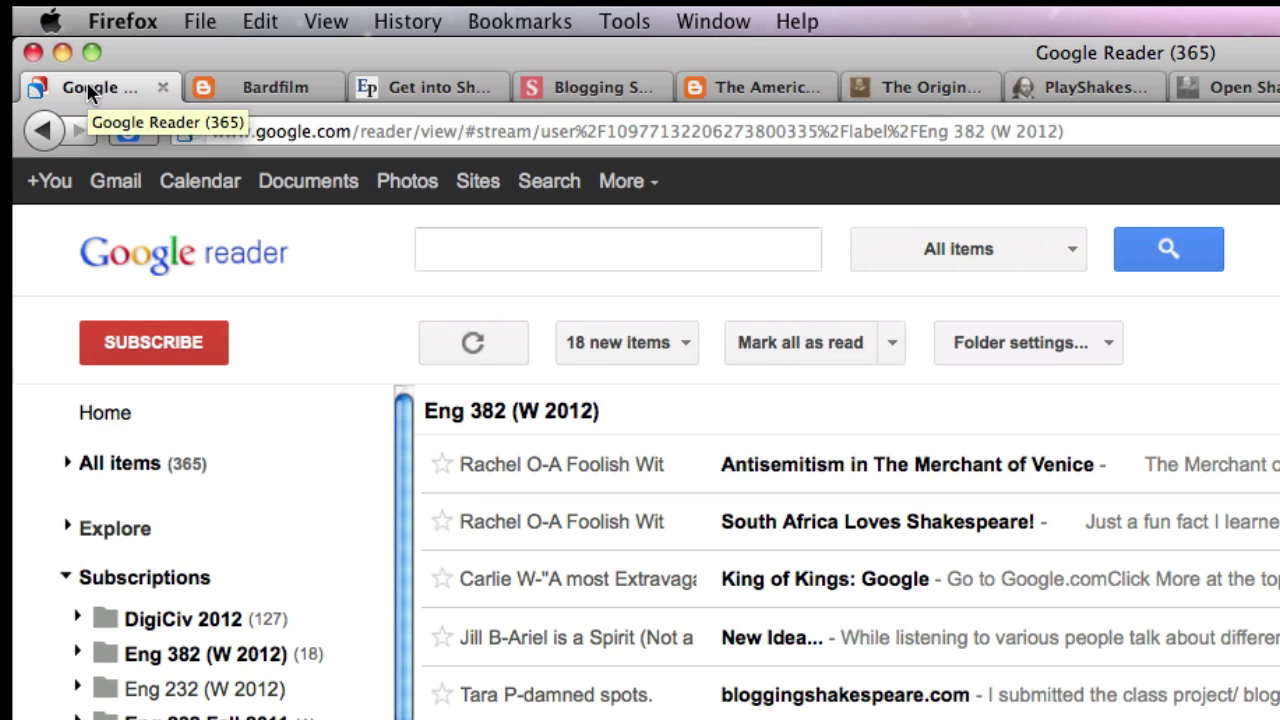
pyautogui.click(150, 350)
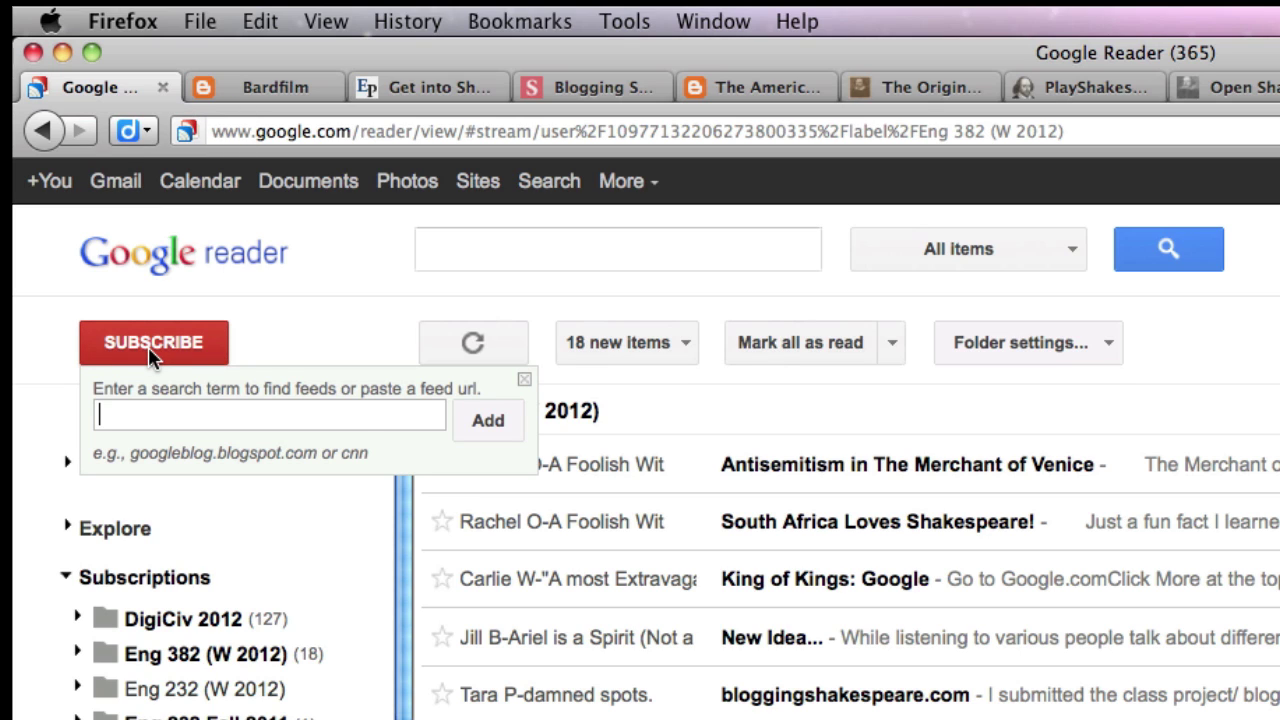
pyautogui.press('super+v')
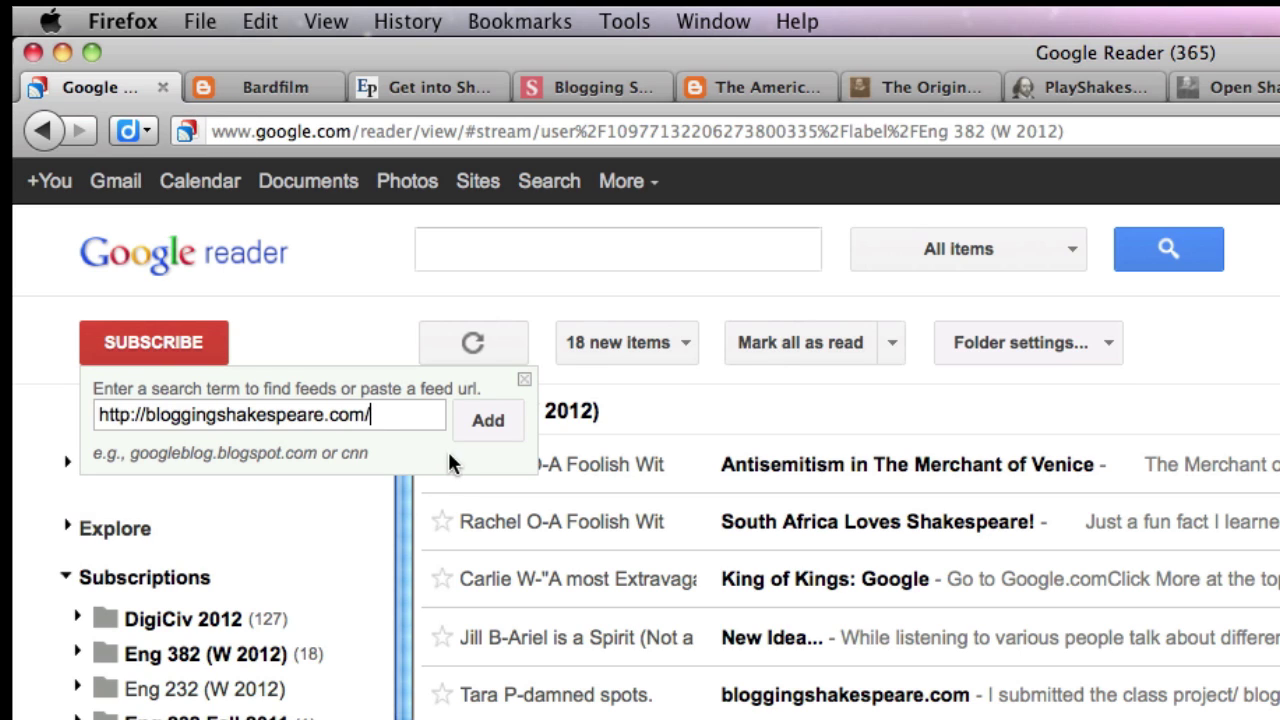
pyautogui.click(478, 422)
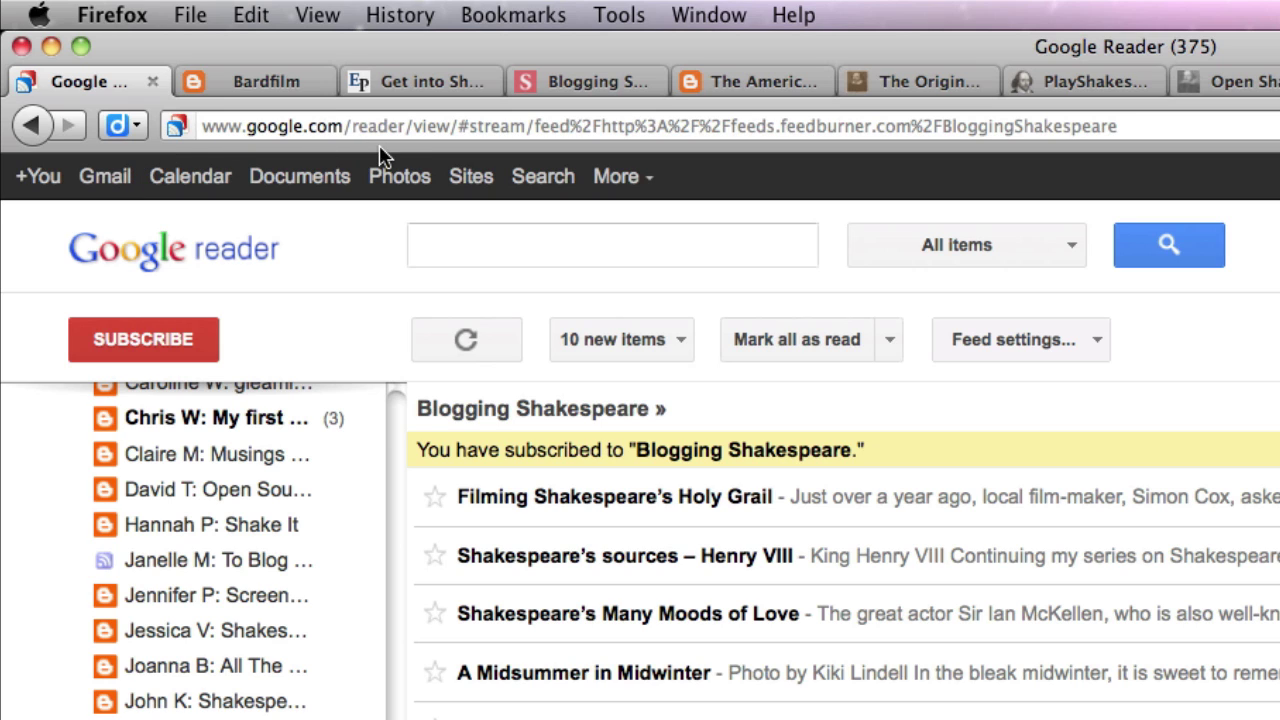
# - Look over the featured and recent posts on the Blogging Shakespeare site
pyautogui.click(563, 82)
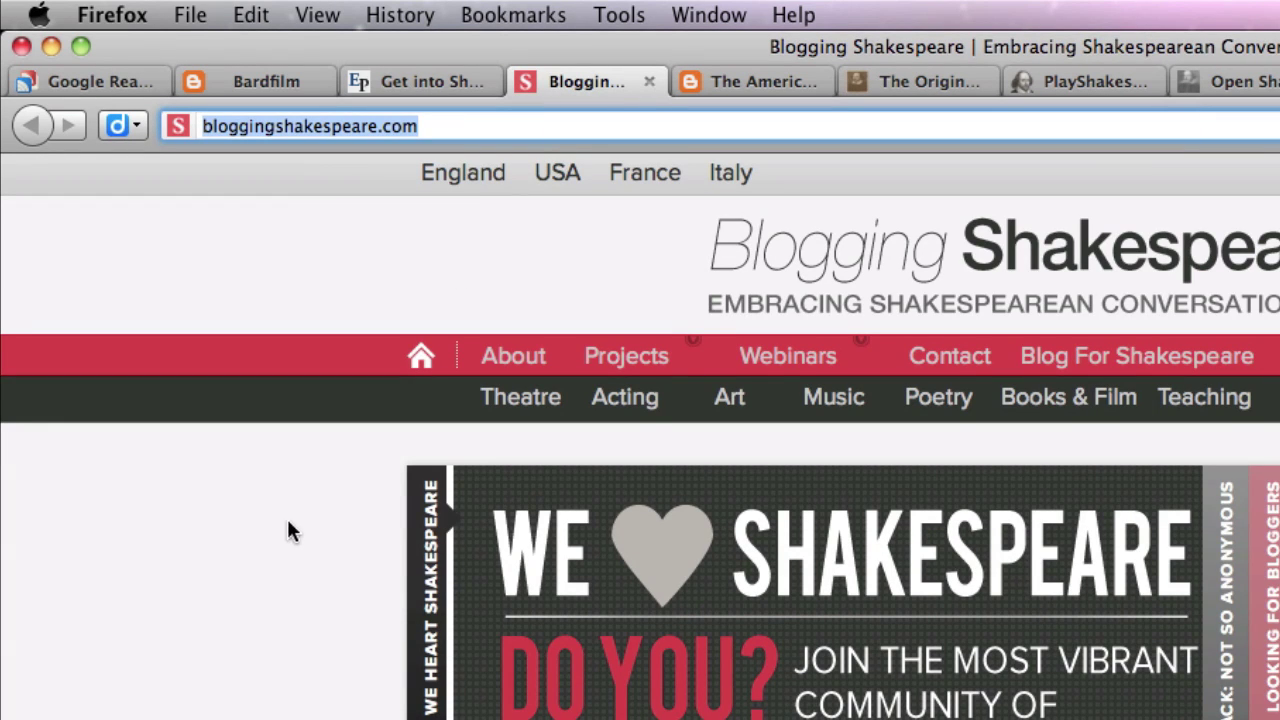
pyautogui.scroll(-10, 242, 570)
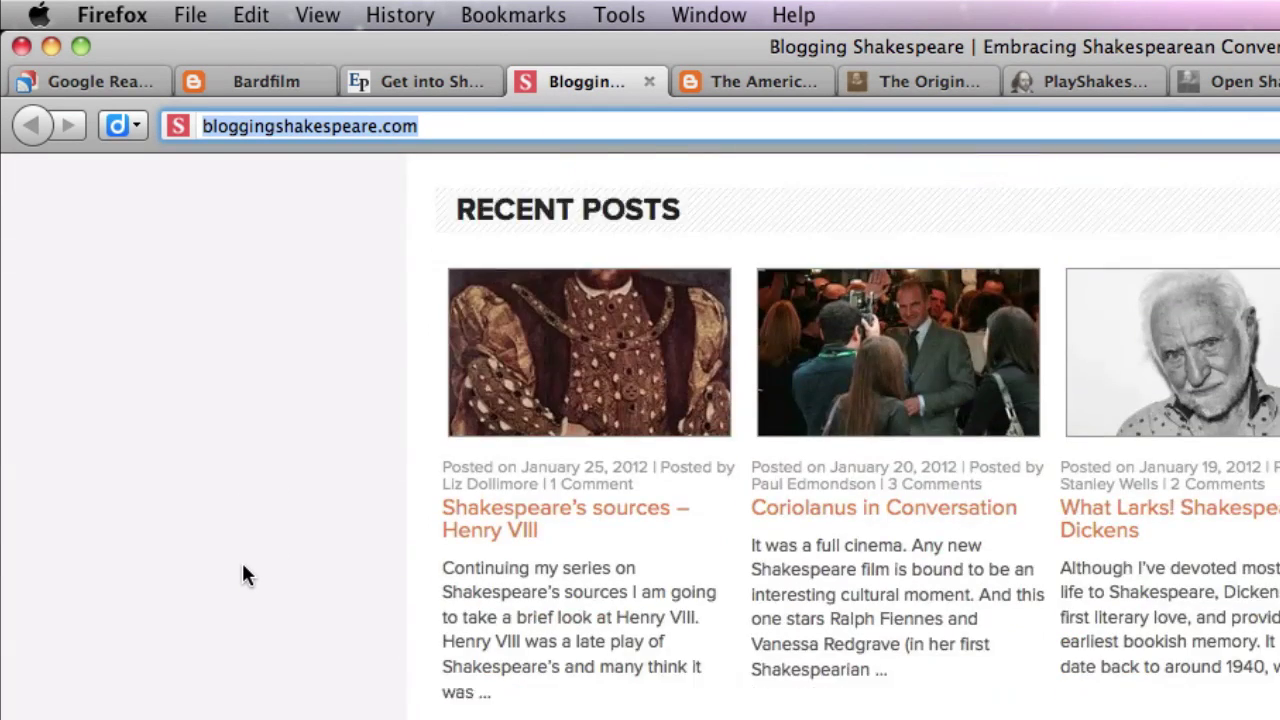
pyautogui.scroll(3, 242, 565)
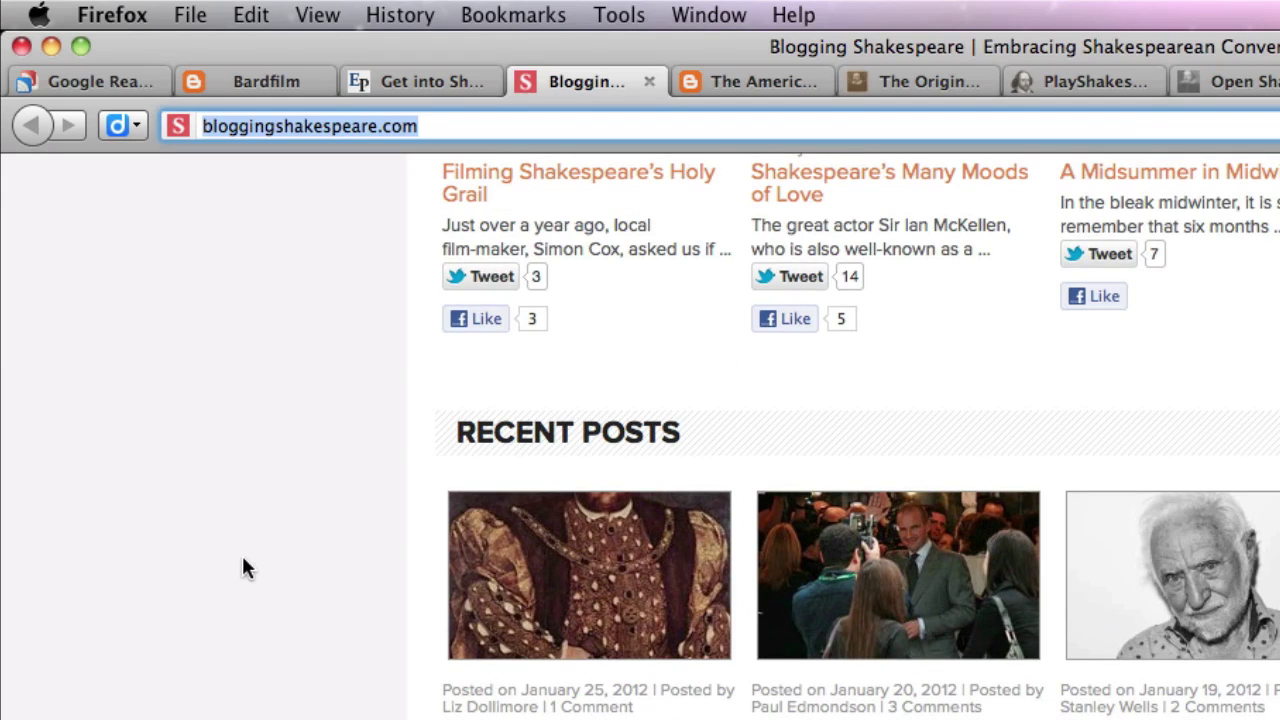
# - Compare the Blogging Shakespeare items listed in Google Reader with the posts on the blog's own site
pyautogui.click(74, 86)
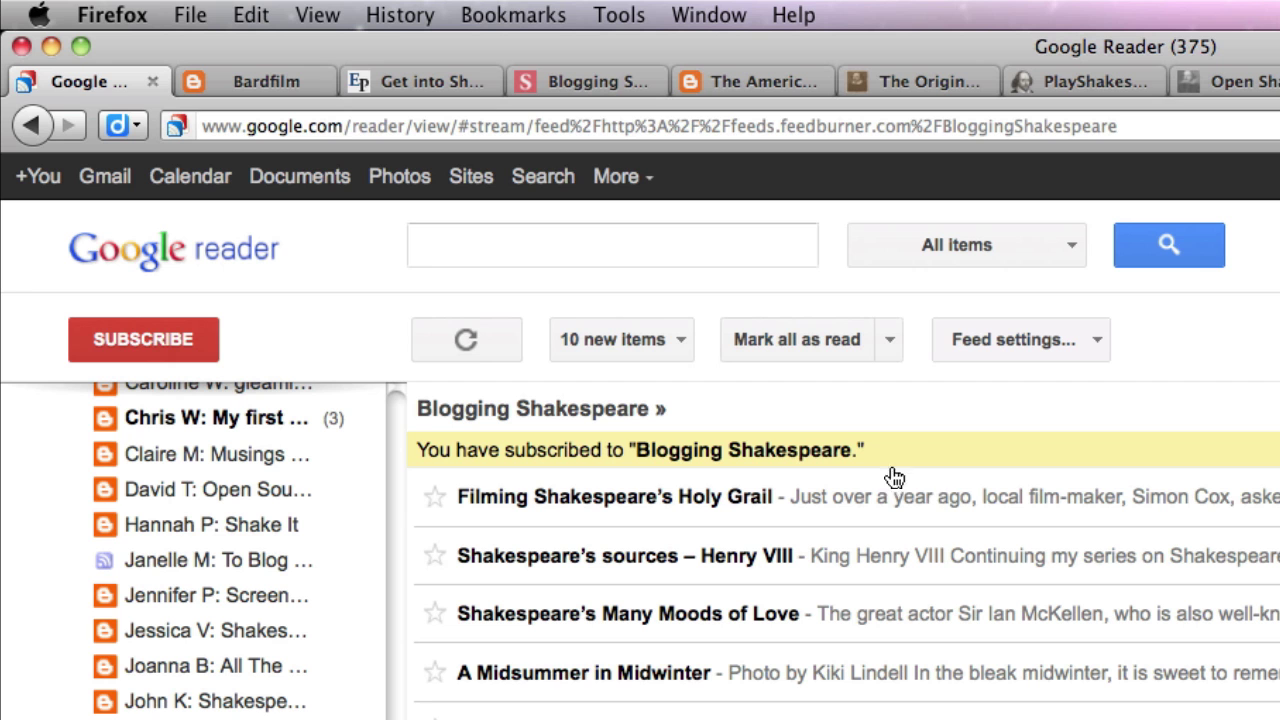
pyautogui.click(579, 78)
pyautogui.scroll(-5, 278, 595)
pyautogui.scroll(10, 195, 550)
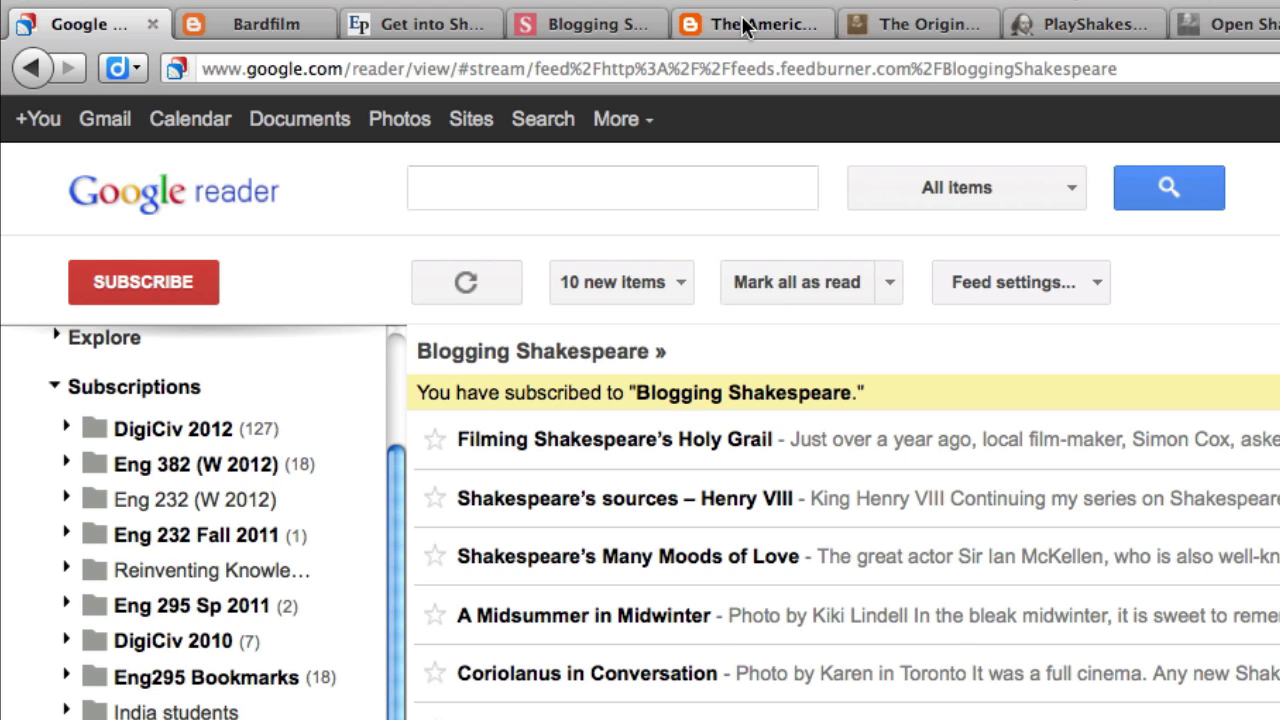
# - Copy the American Shakespeare Center education blog's address, americanshakespearecentereducation.blogspot.com, and subscribe to it in Google Reader
pyautogui.click(744, 27)
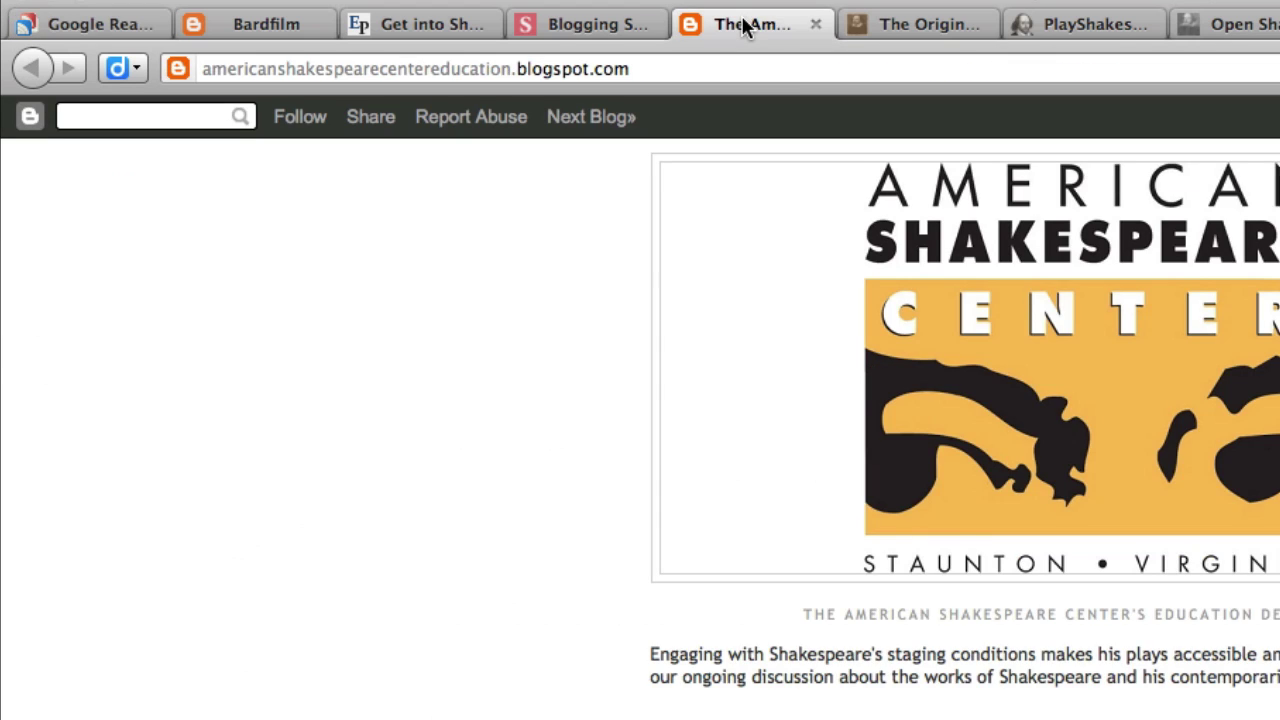
pyautogui.click(743, 68)
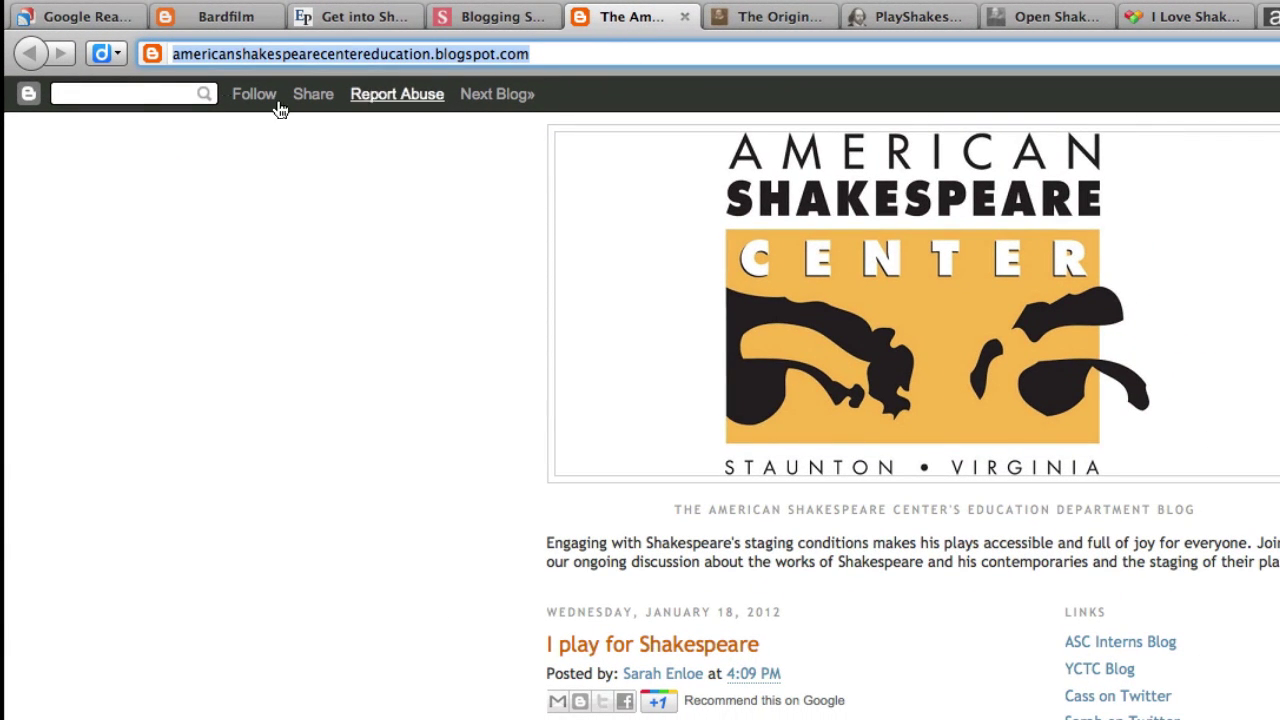
pyautogui.click(84, 19)
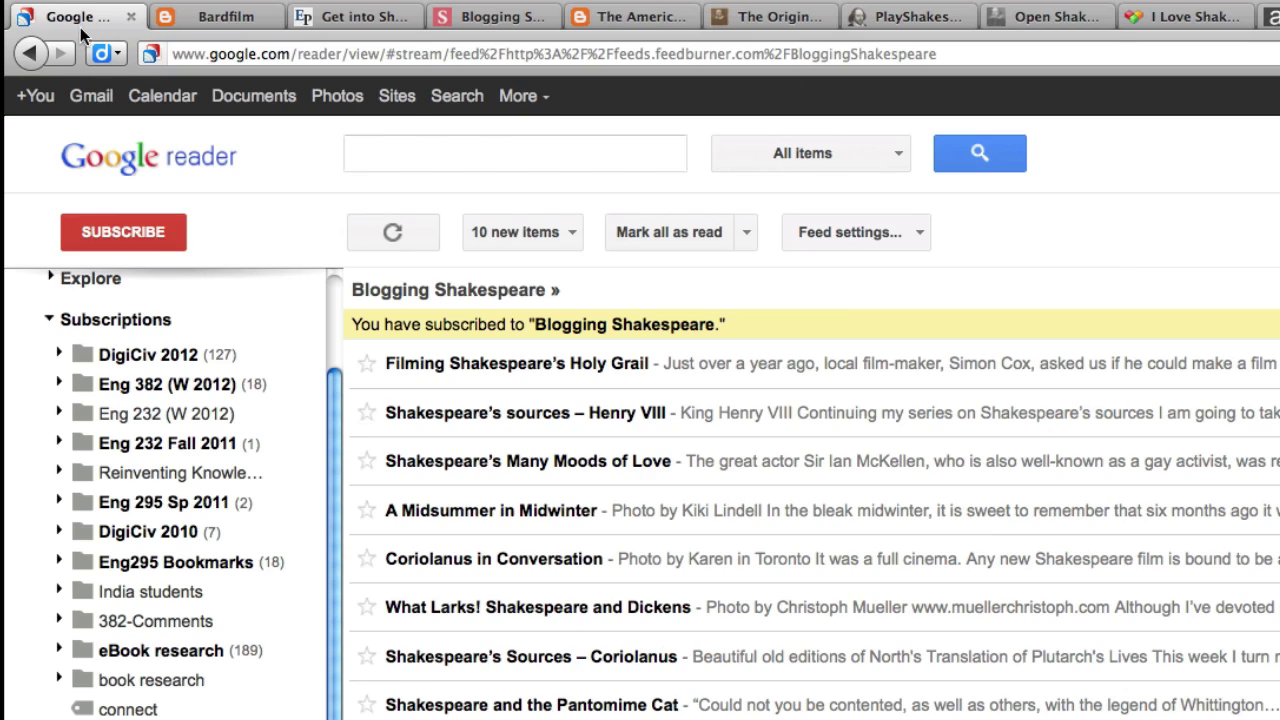
pyautogui.click(129, 228)
pyautogui.press('super+v')
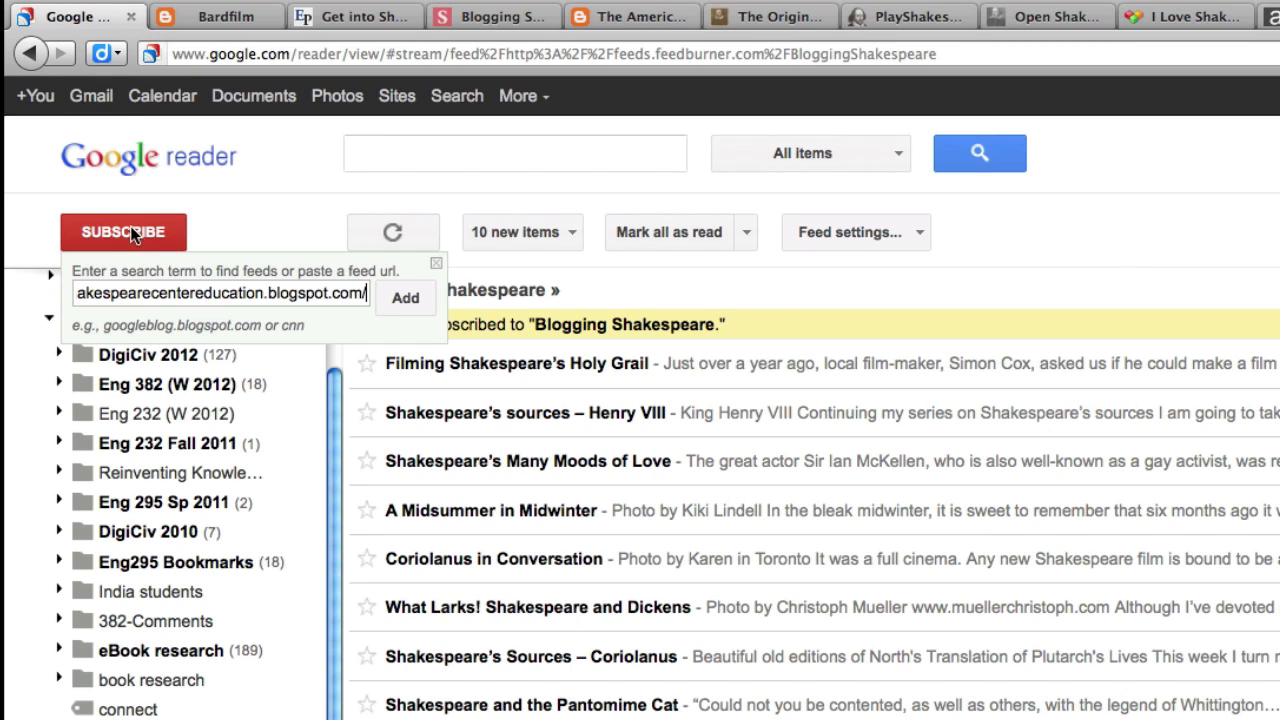
pyautogui.click(405, 298)
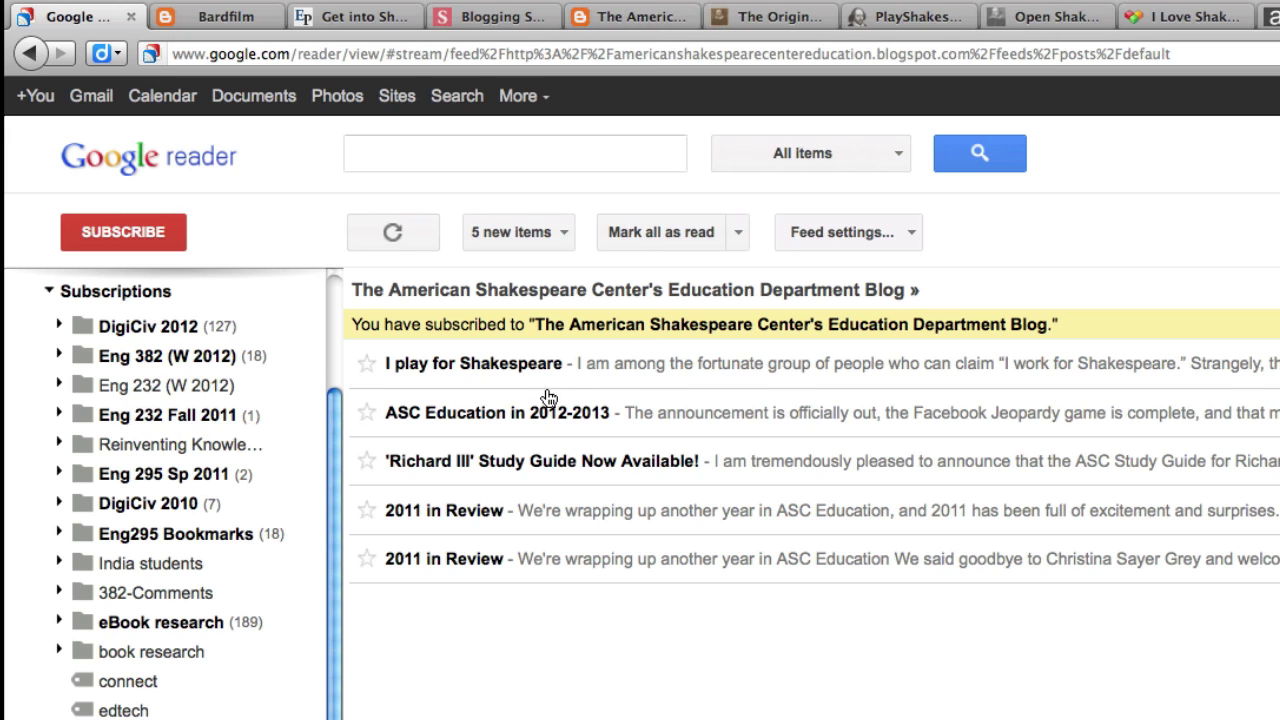
# - Look through the posts on the American Shakespeare Center blog, then return to its feed in Google Reader
pyautogui.click(630, 16)
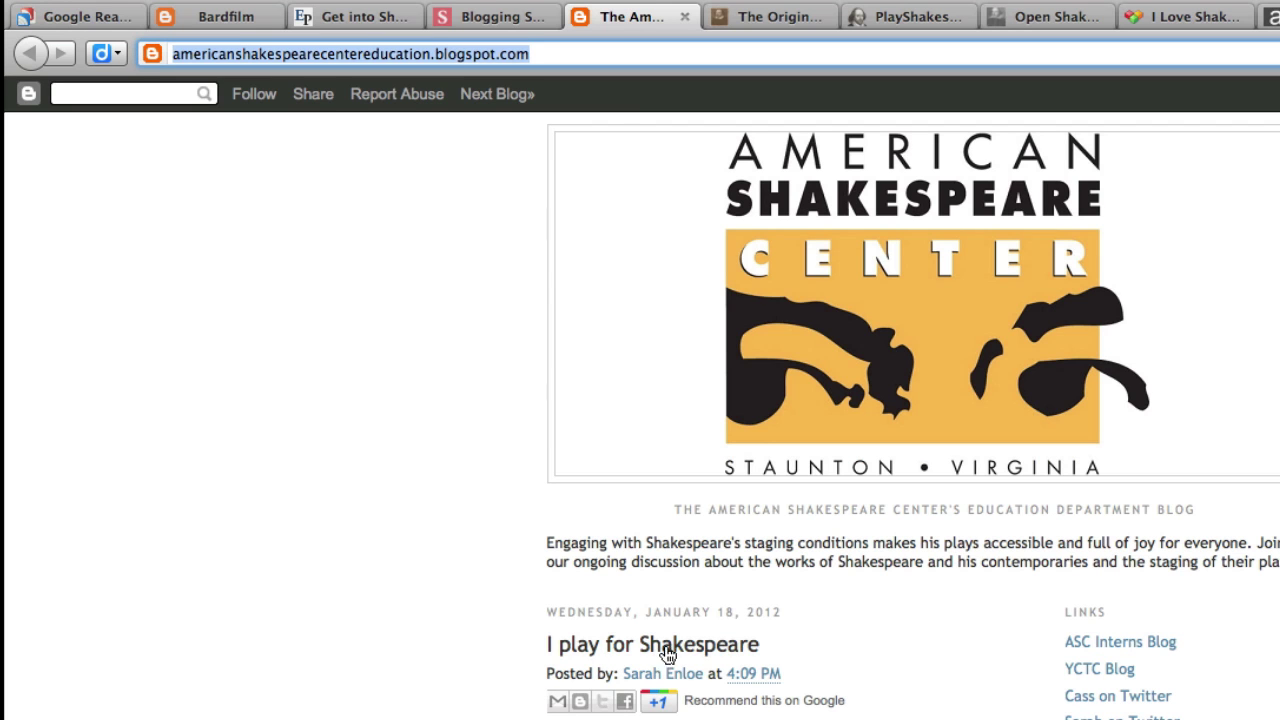
pyautogui.scroll(-15, 500, 643)
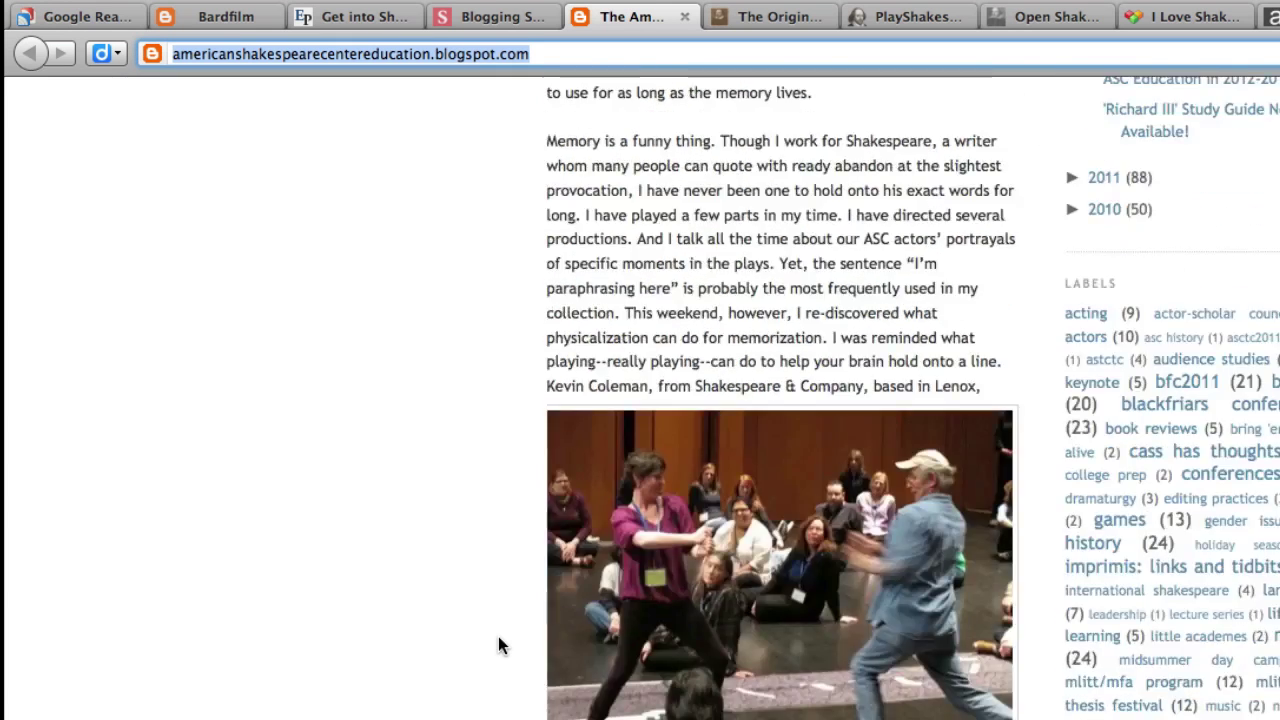
pyautogui.scroll(-20, 499, 637)
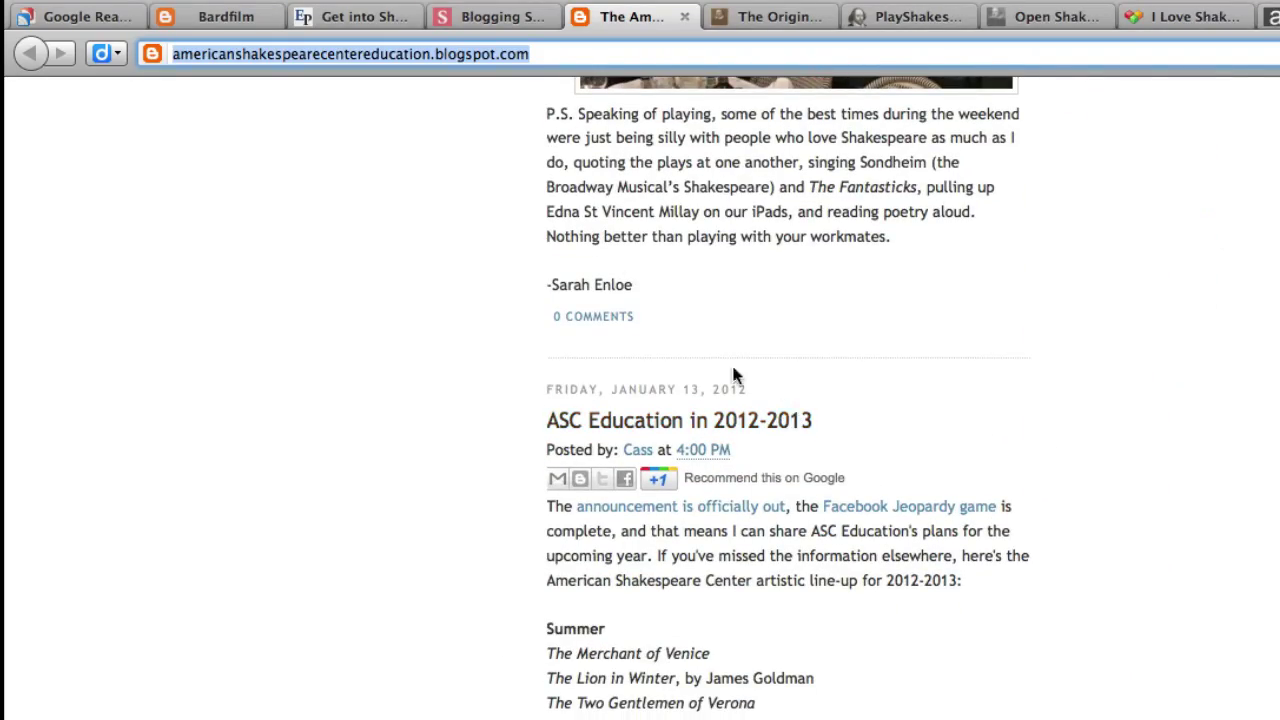
pyautogui.click(97, 16)
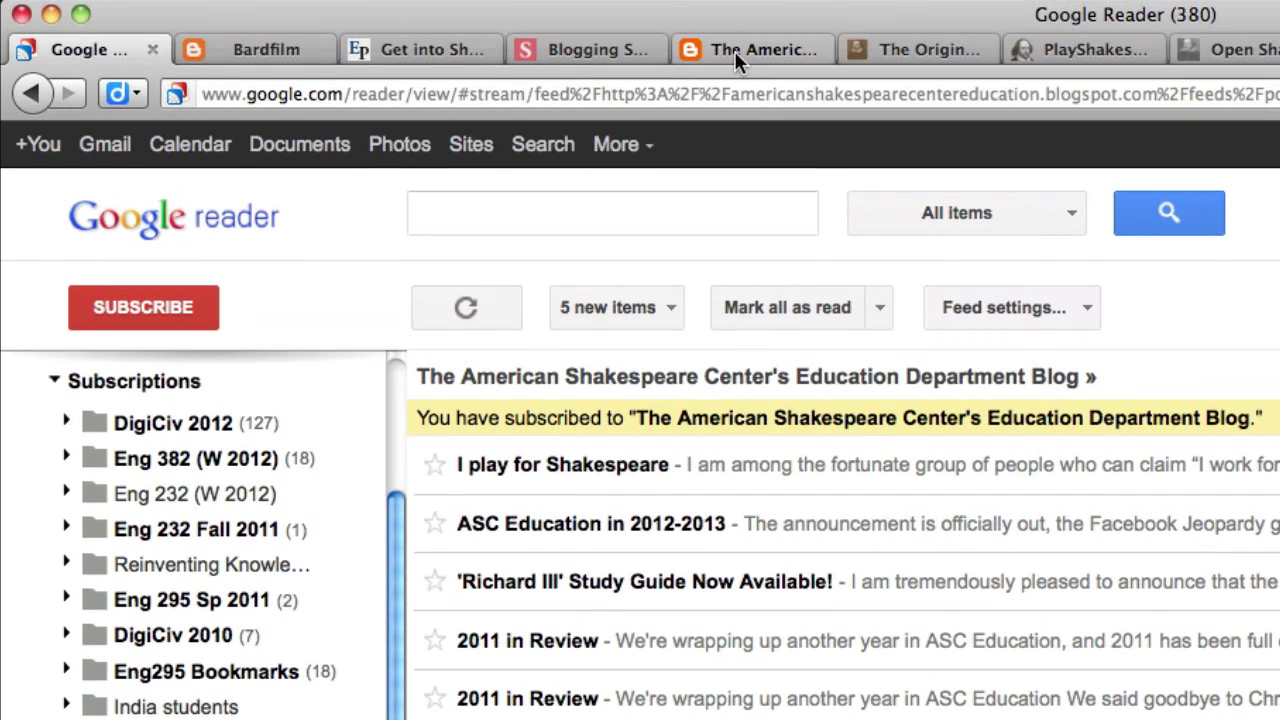
# - Copy the Shakespeare Geek blog's address, blog.shakespearegeek.com, and add it as a Google Reader subscription
pyautogui.click(899, 49)
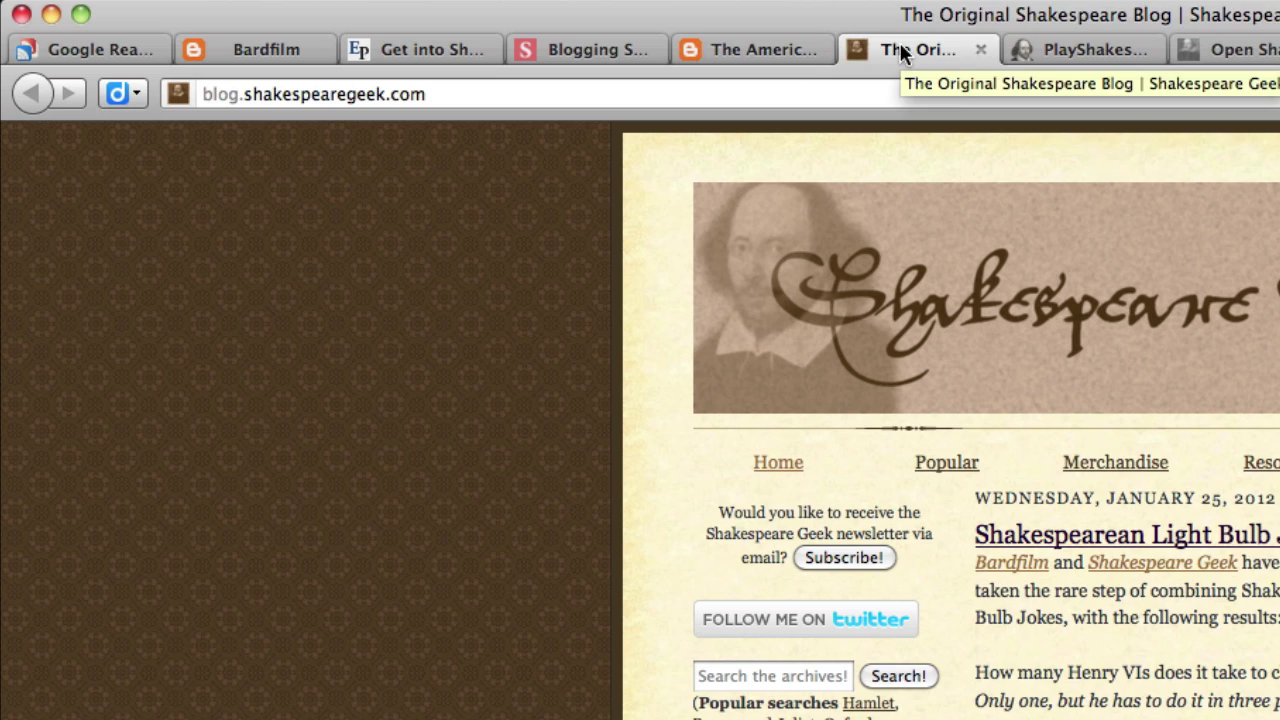
pyautogui.click(844, 105)
pyautogui.press('super+c')
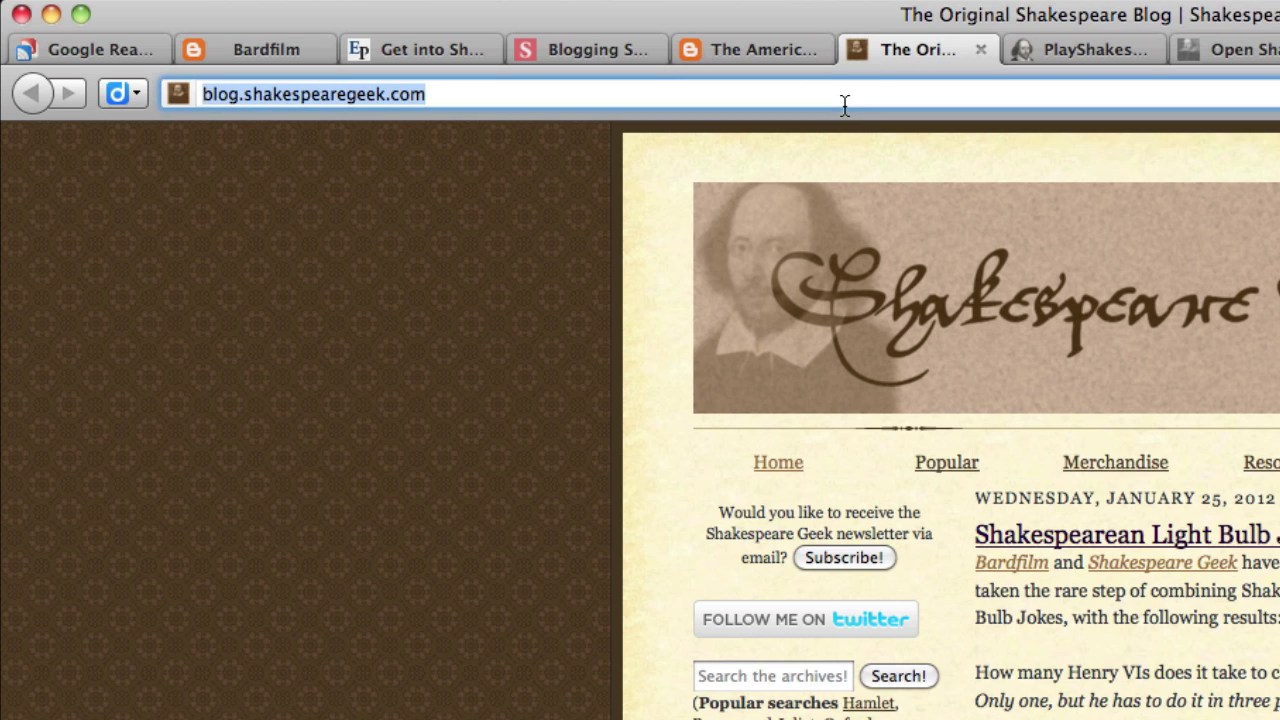
pyautogui.click(87, 45)
pyautogui.click(143, 306)
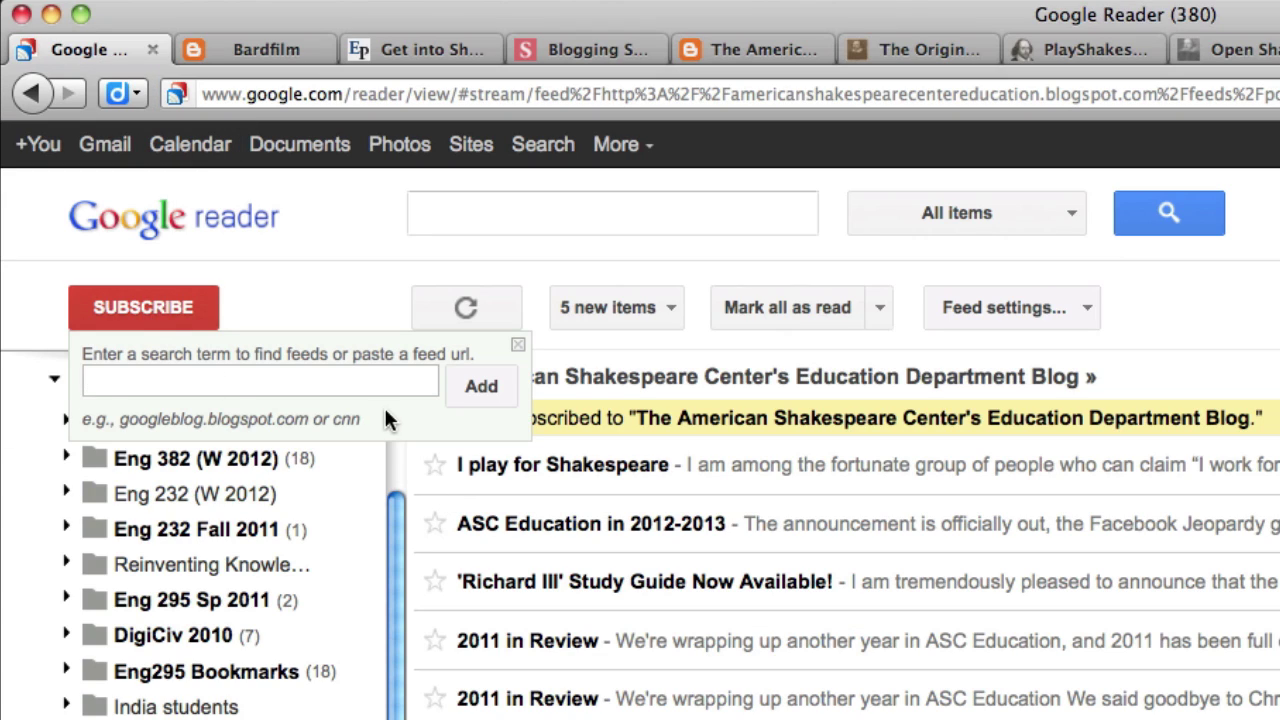
pyautogui.press('super+v')
pyautogui.click(471, 387)
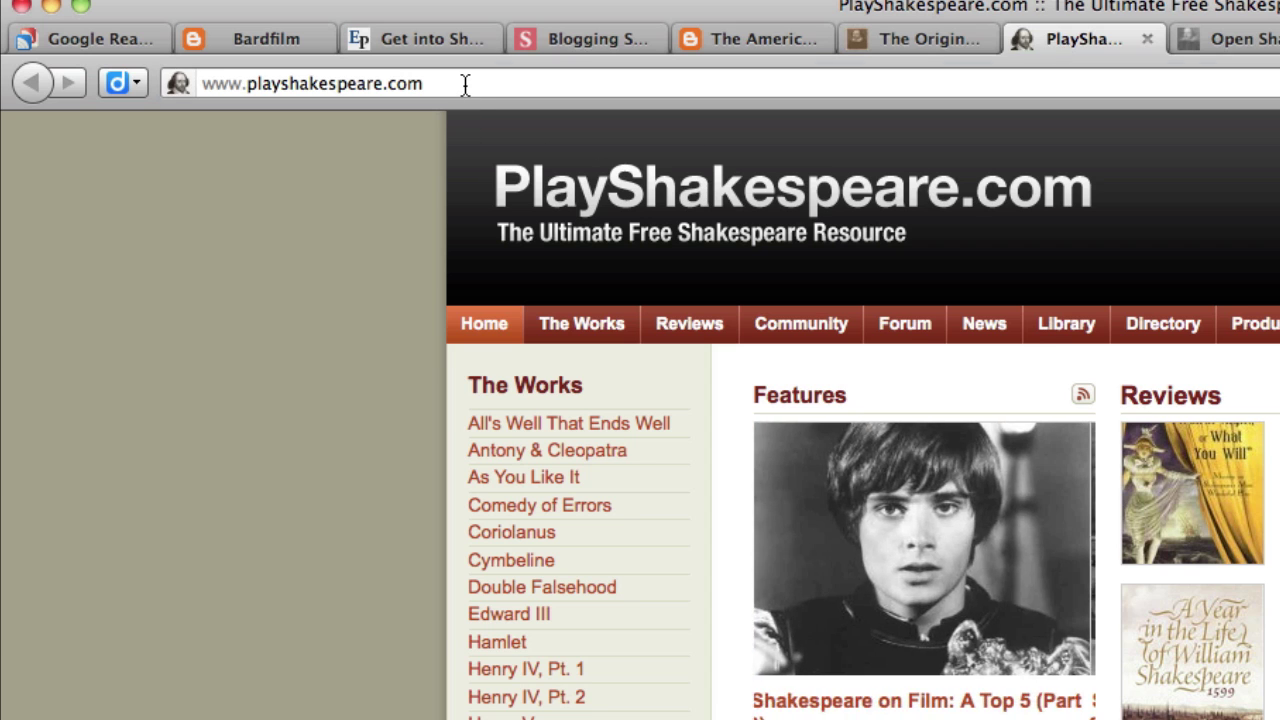
pyautogui.click(465, 84)
pyautogui.press('super+c')
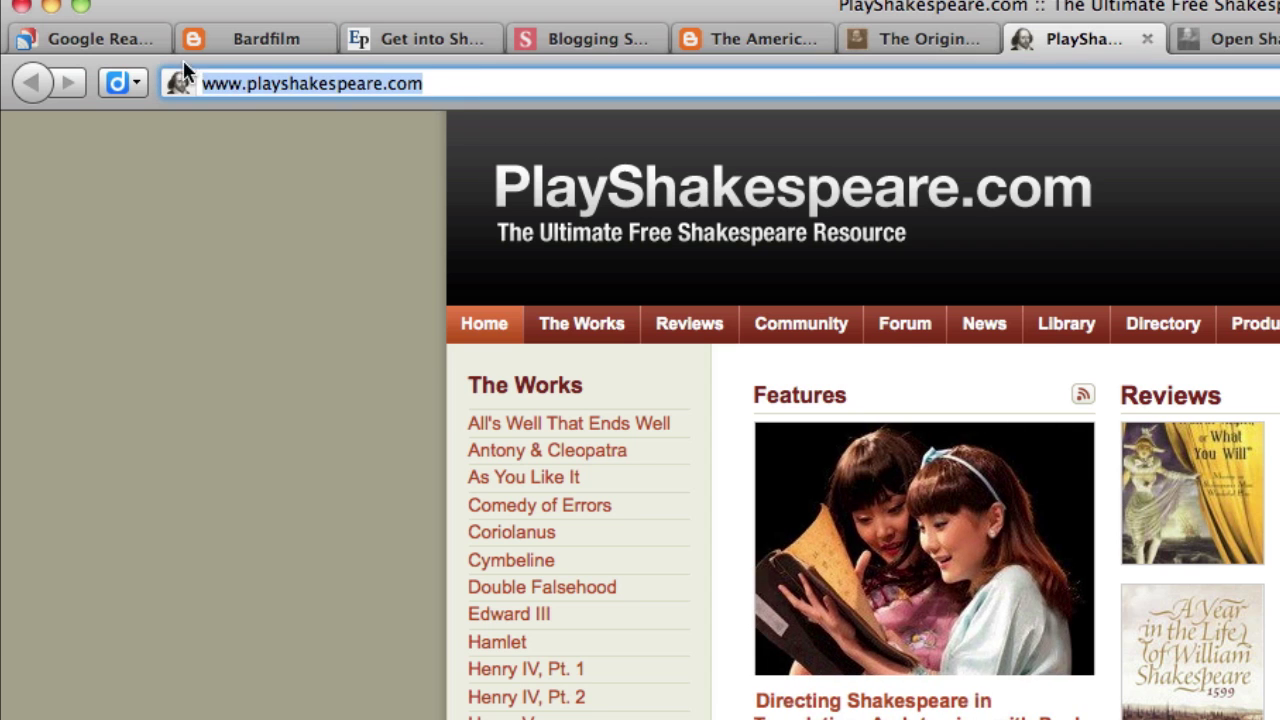
pyautogui.click(94, 32)
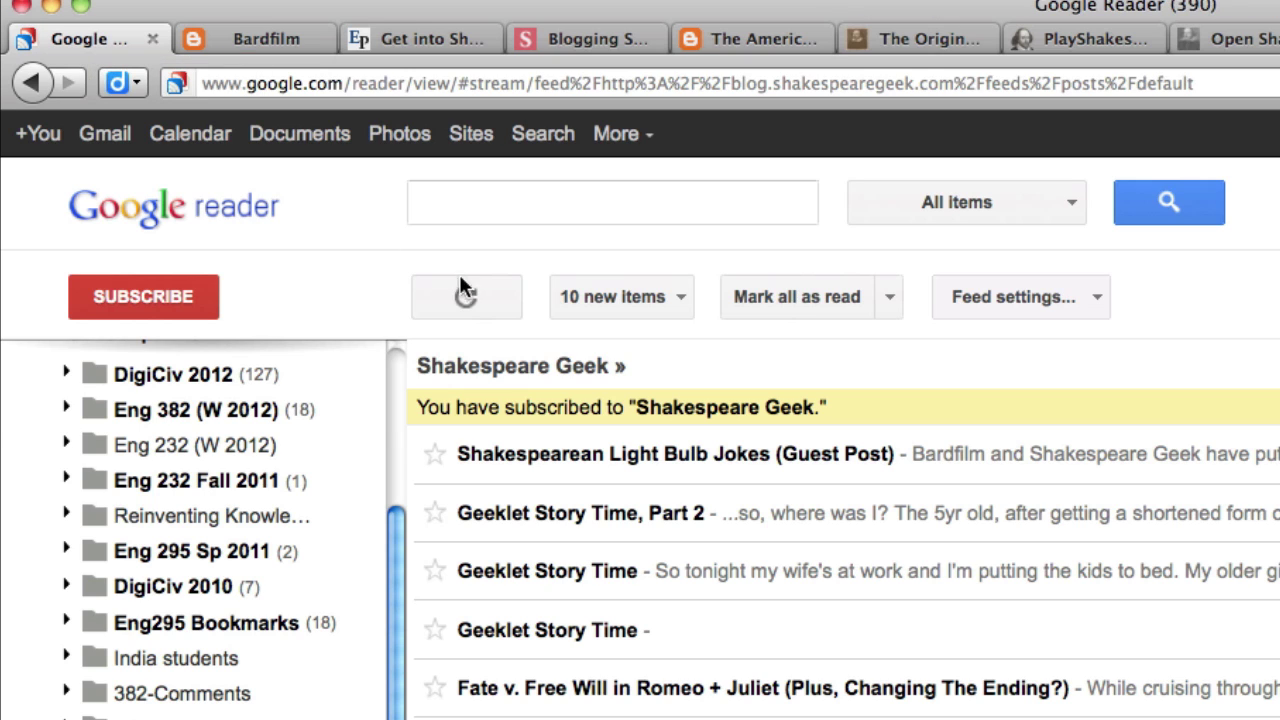
pyautogui.click(137, 294)
pyautogui.press('super+v')
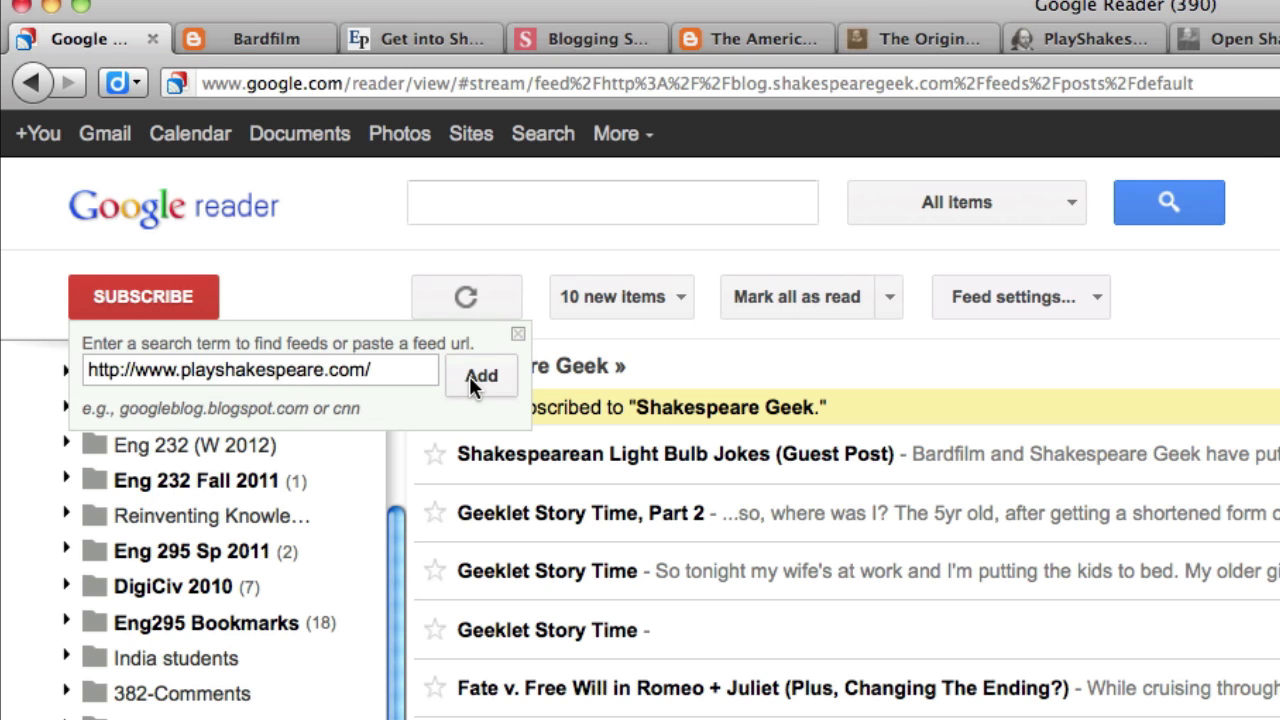
pyautogui.click(480, 376)
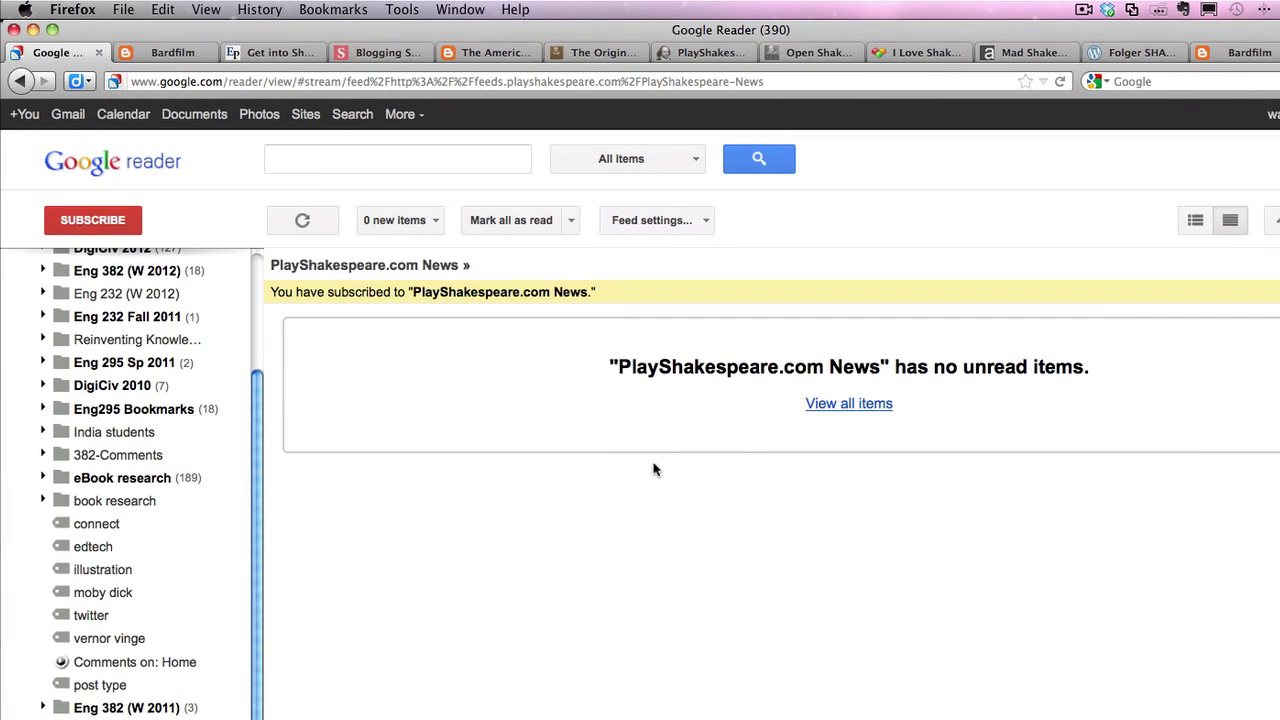
pyautogui.click(841, 405)
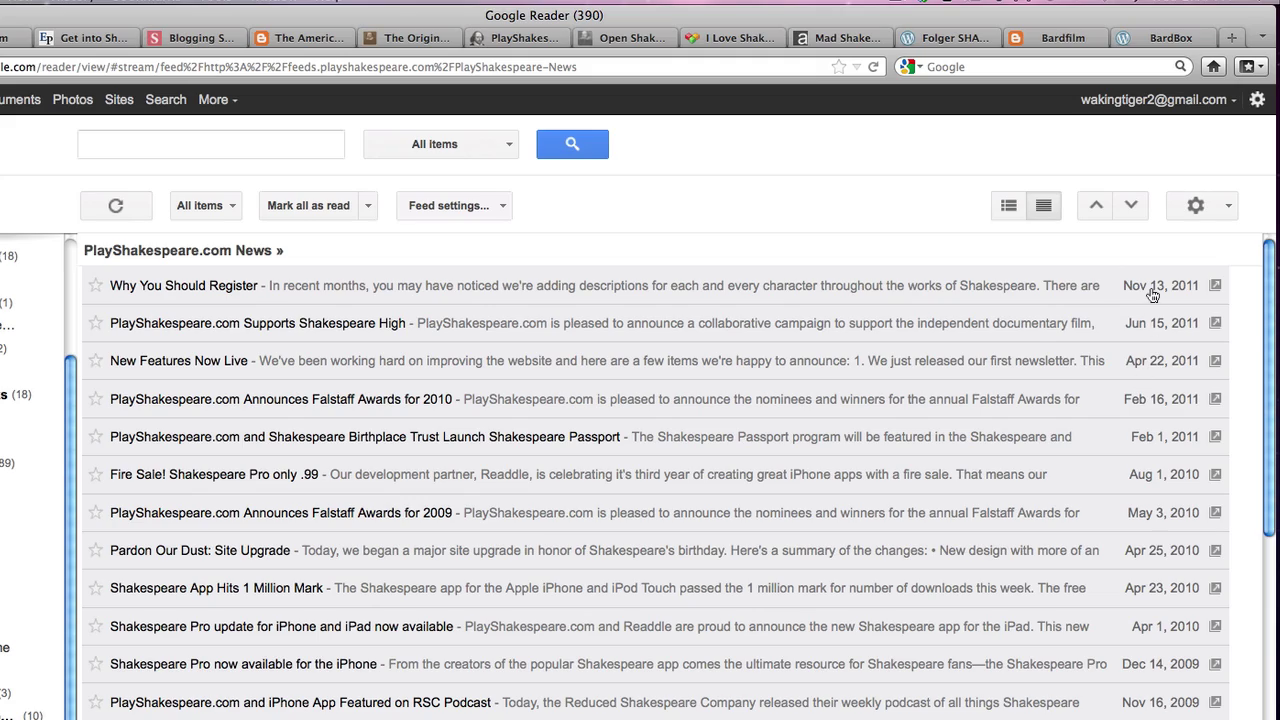
pyautogui.moveTo(1153, 296)
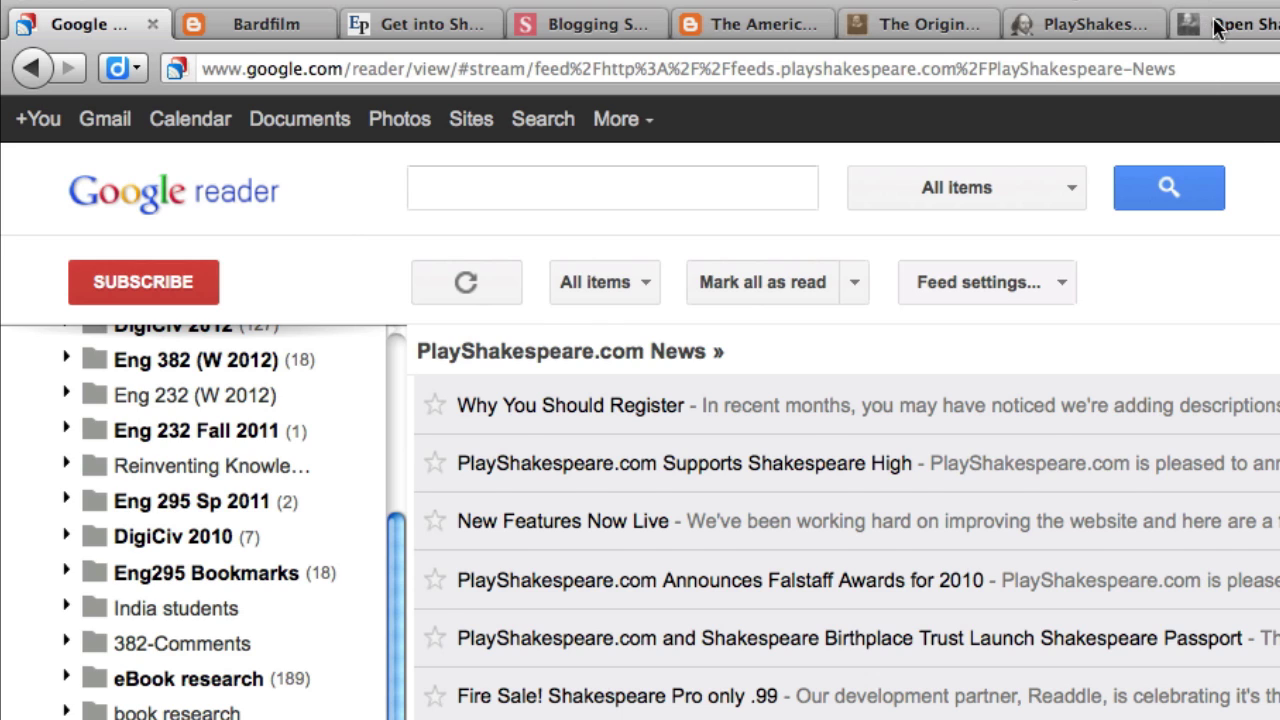
pyautogui.click(1213, 20)
pyautogui.click(1135, 65)
pyautogui.press('super+c')
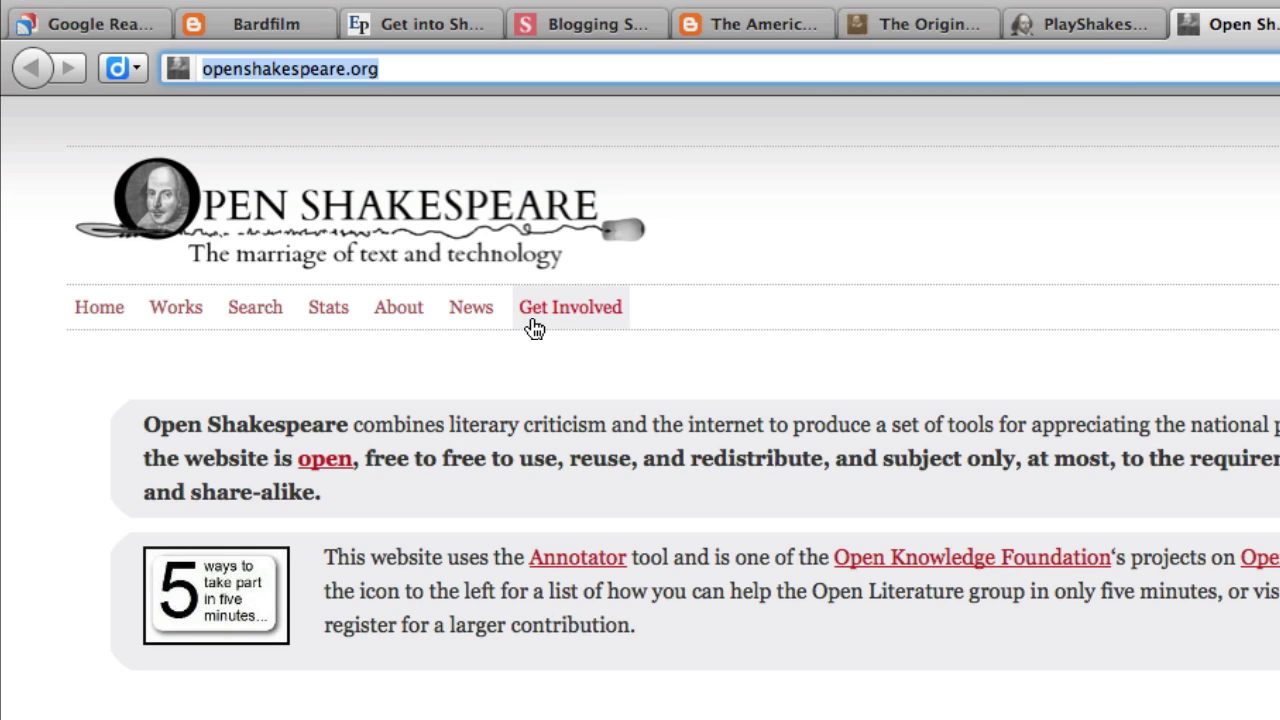
pyautogui.click(84, 21)
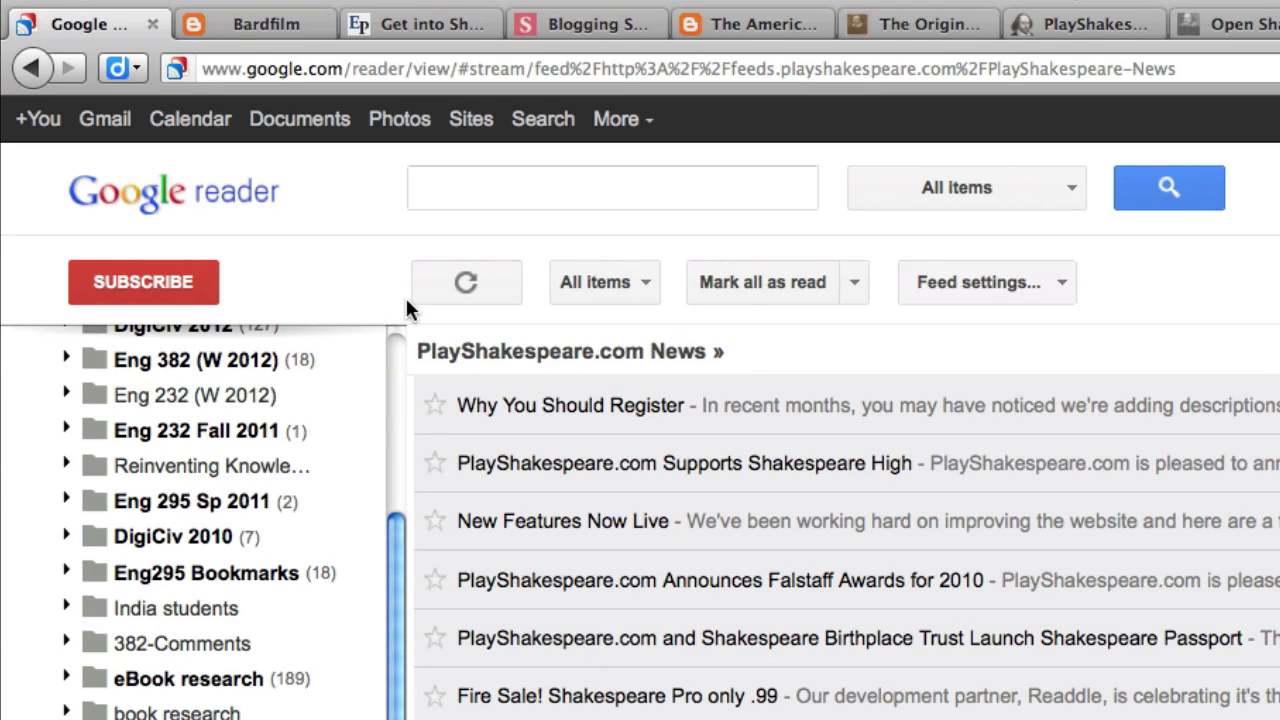
pyautogui.click(156, 278)
pyautogui.press('super+v')
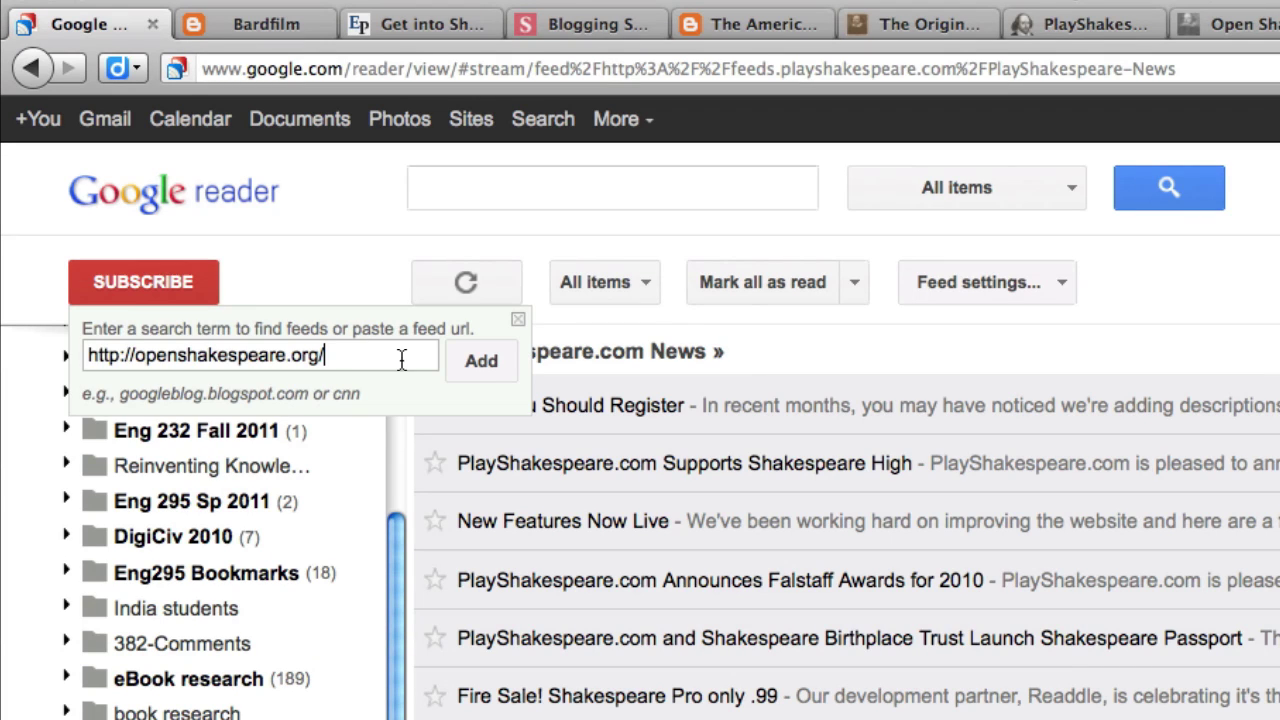
pyautogui.click(476, 362)
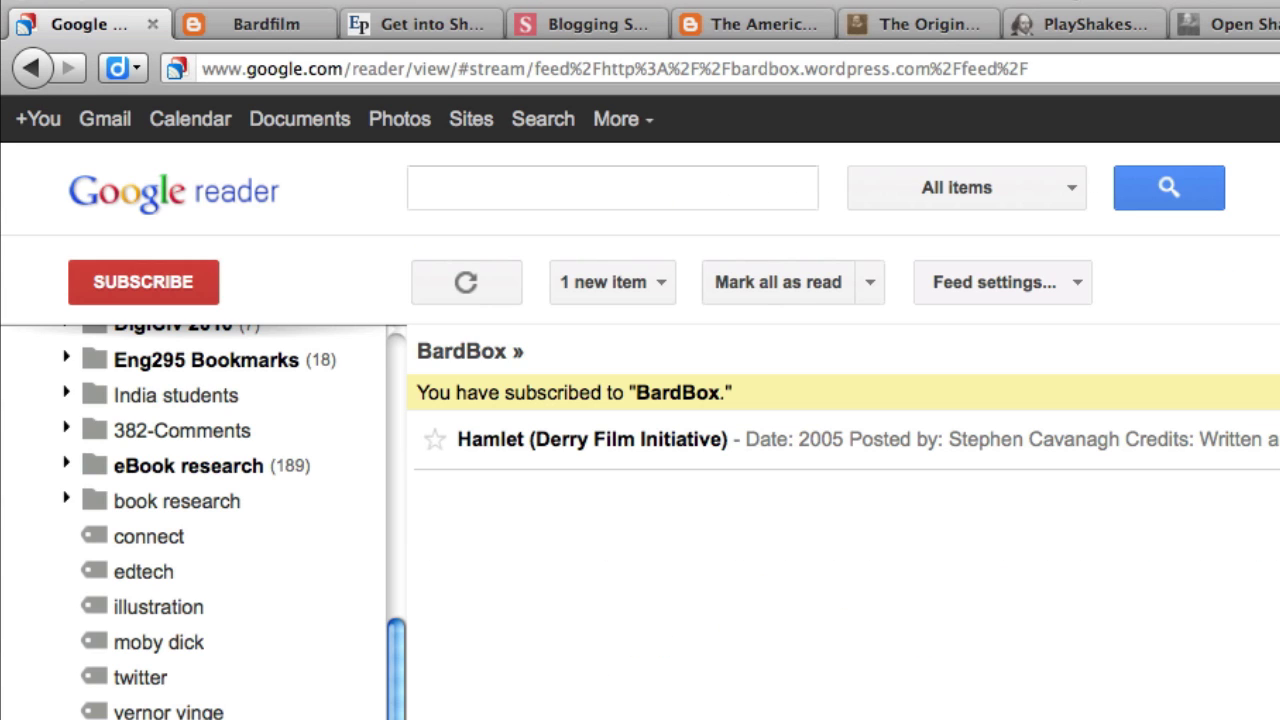
# - Put the Blogging Shakespeare subscription into a new folder named Shakespeare Blogs
pyautogui.scroll(-1, 200, 522)
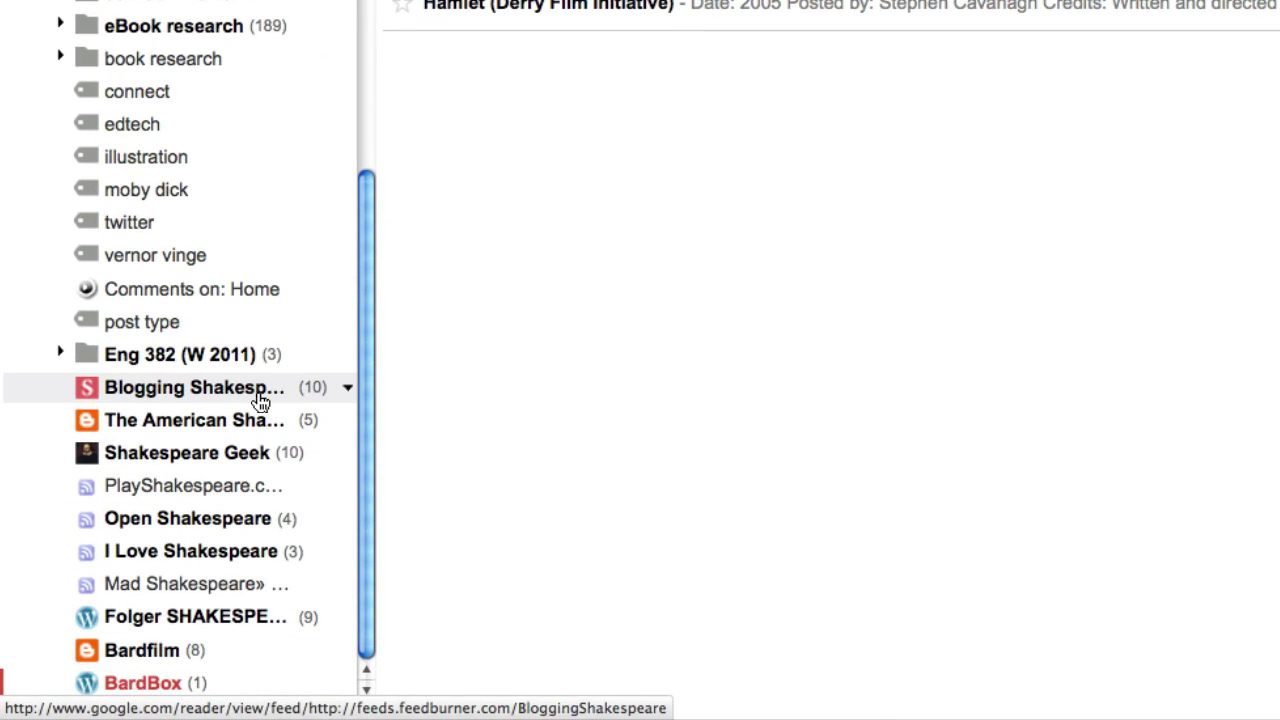
pyautogui.click(348, 392)
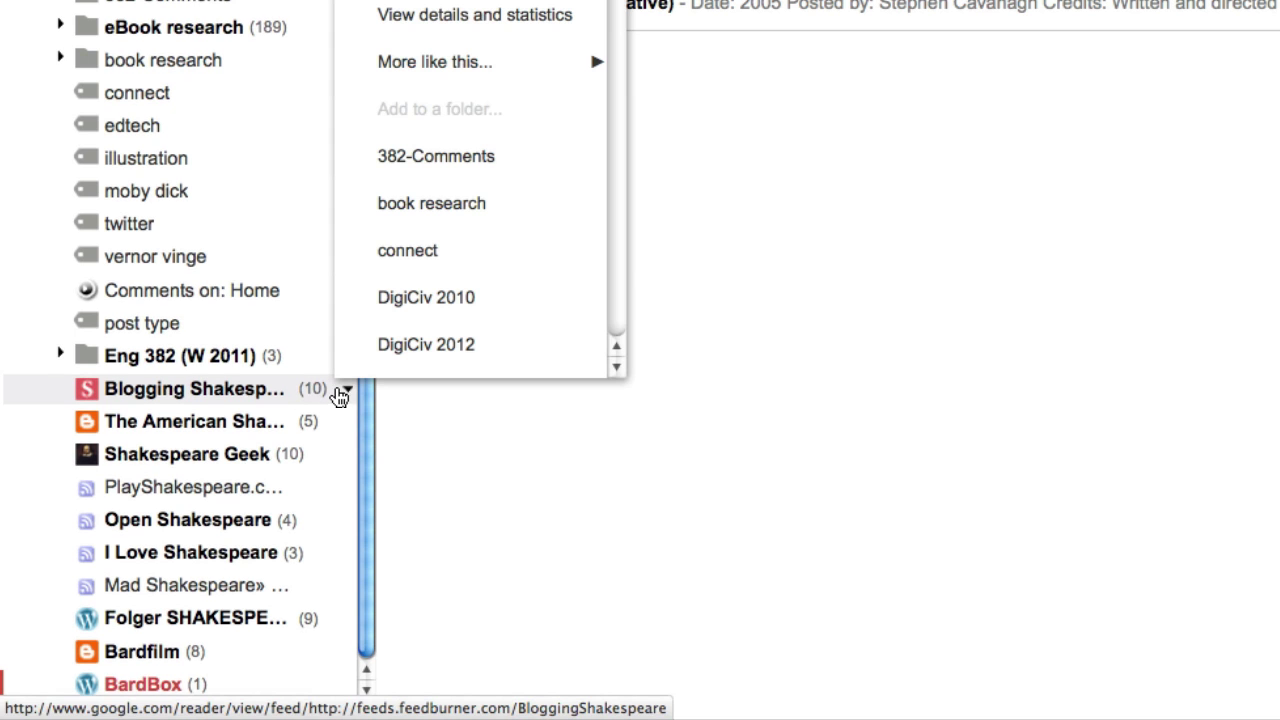
pyautogui.scroll(1, 346, 397)
pyautogui.scroll(-5, 486, 157)
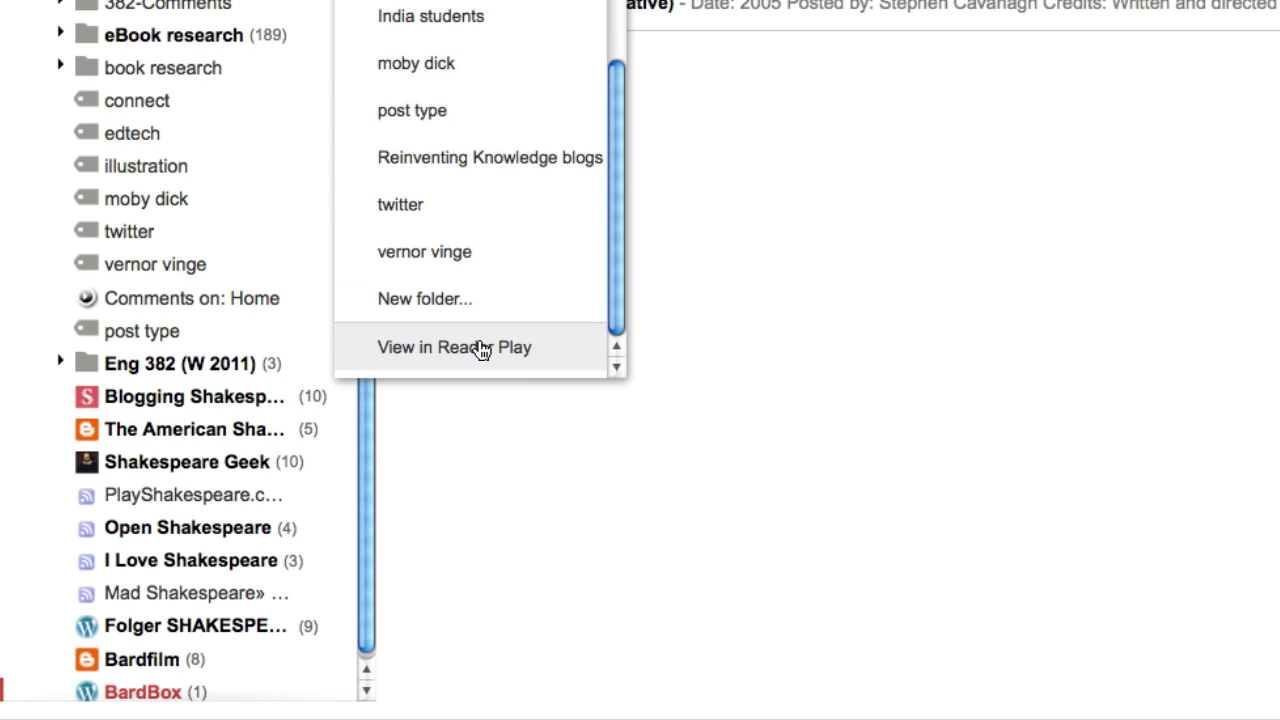
pyautogui.click(432, 302)
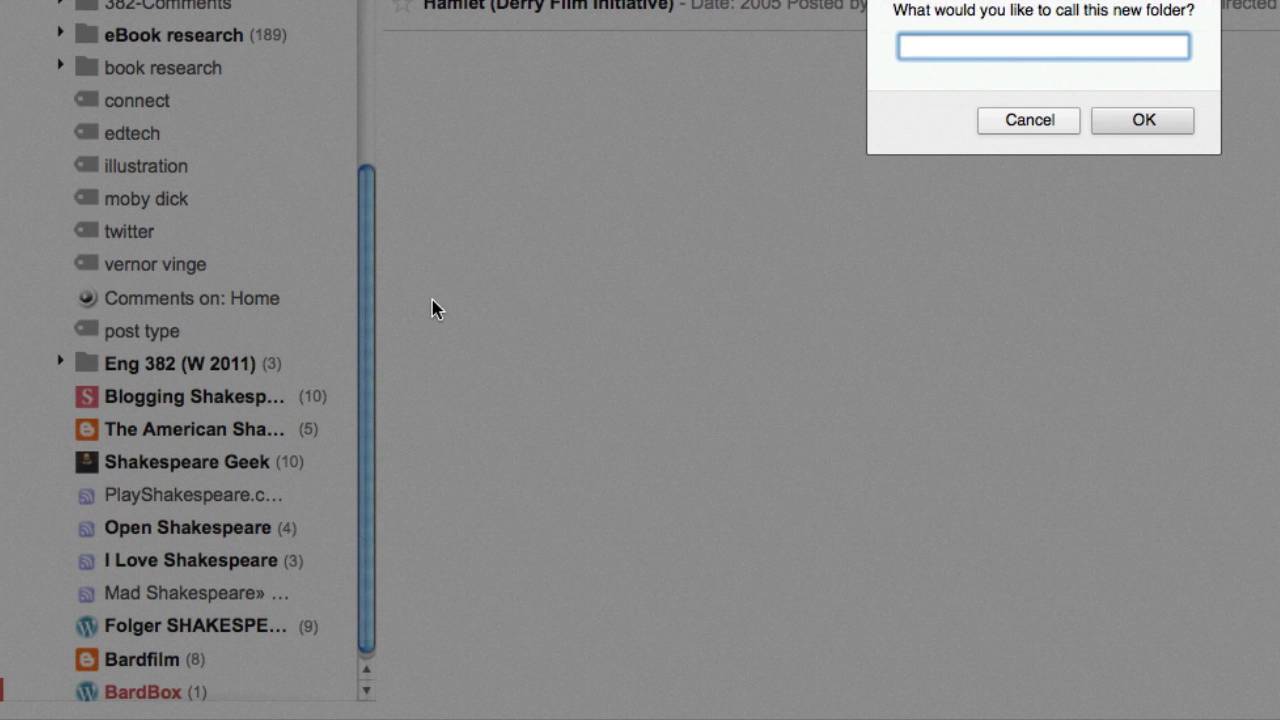
pyautogui.write('Shakespeare Blogs')
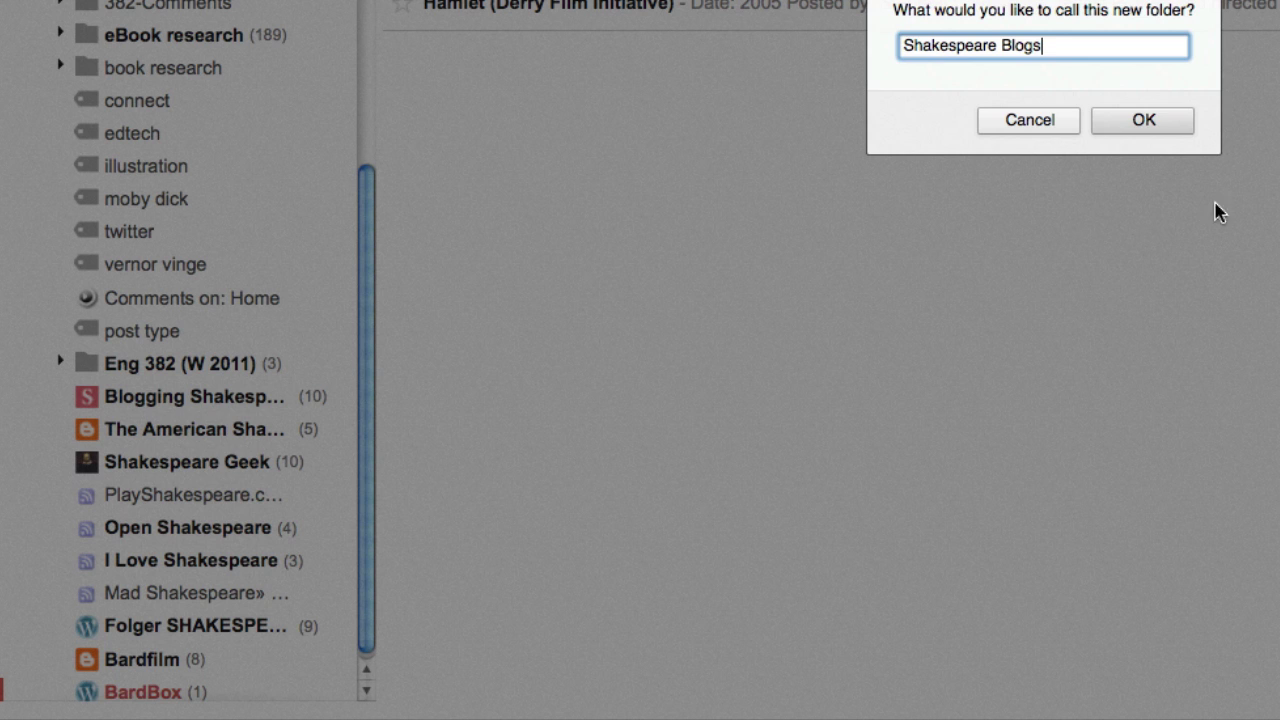
pyautogui.click(1164, 114)
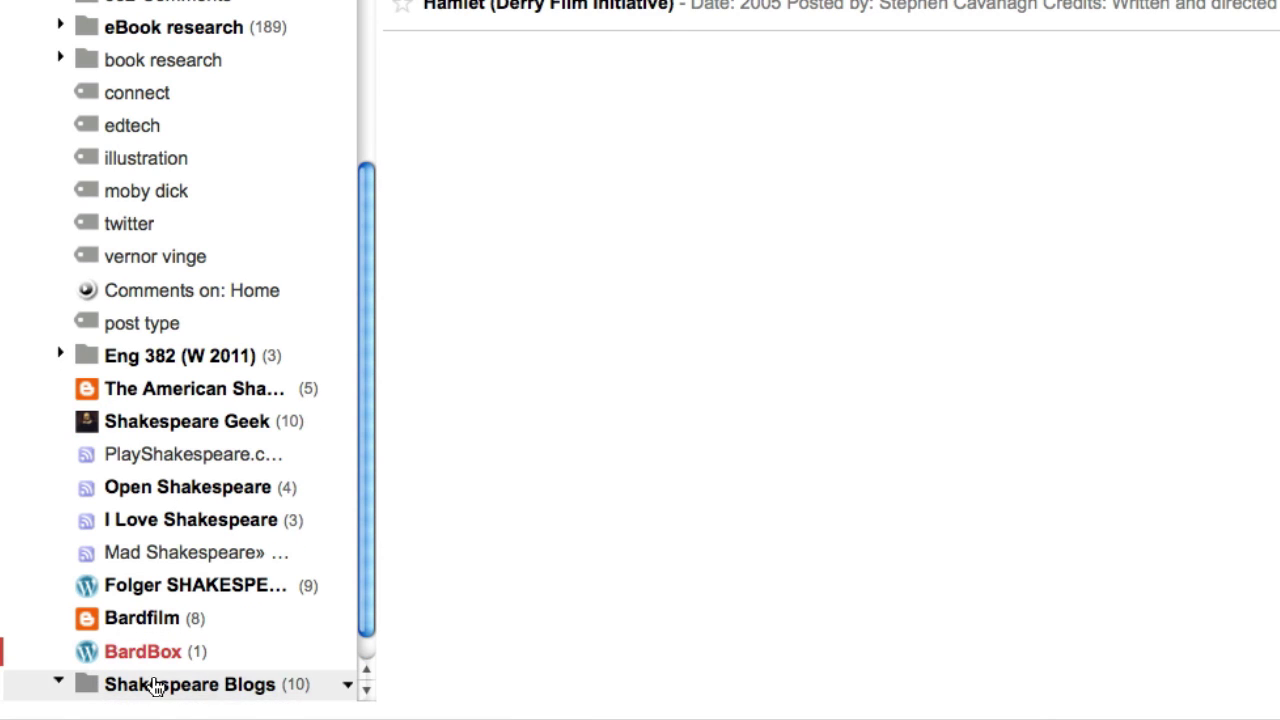
# - Move the remaining Shakespeare subscriptions, from BardBox up to the American Shakespeare Center blog, into the Shakespeare Blogs folder
pyautogui.scroll(-1, 228, 686)
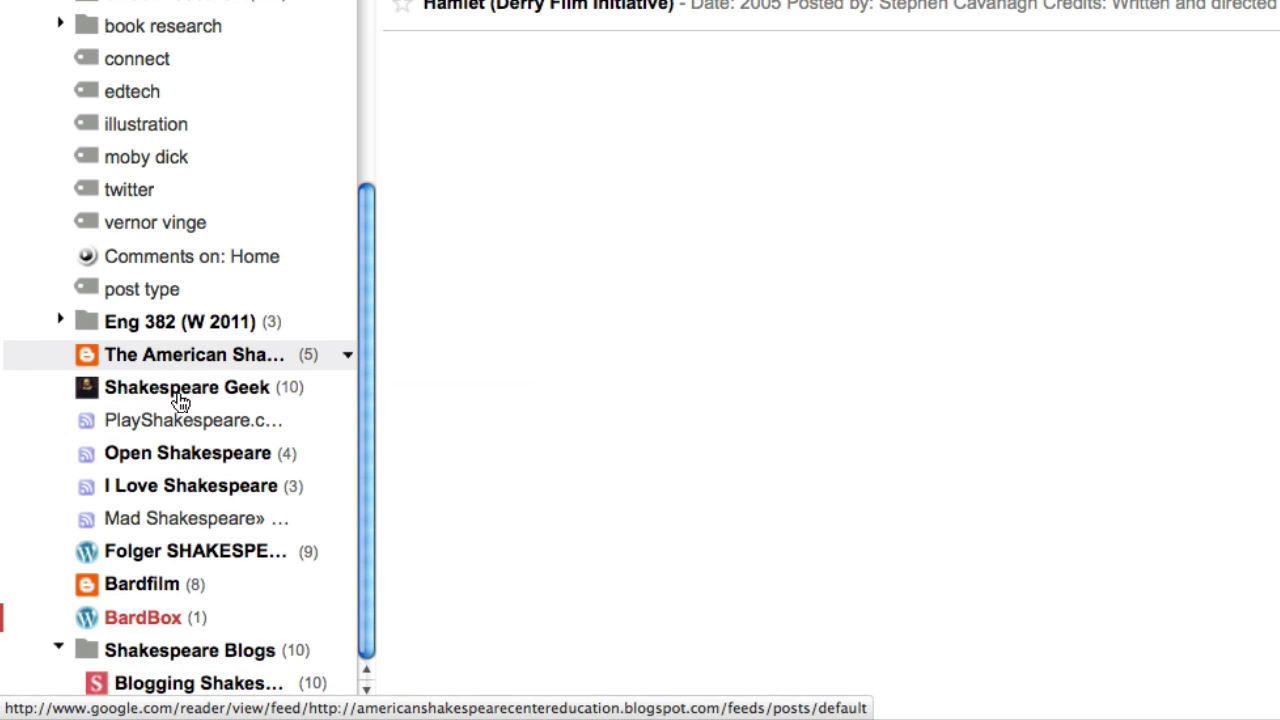
pyautogui.moveTo(180, 400); pyautogui.dragTo(186, 677)
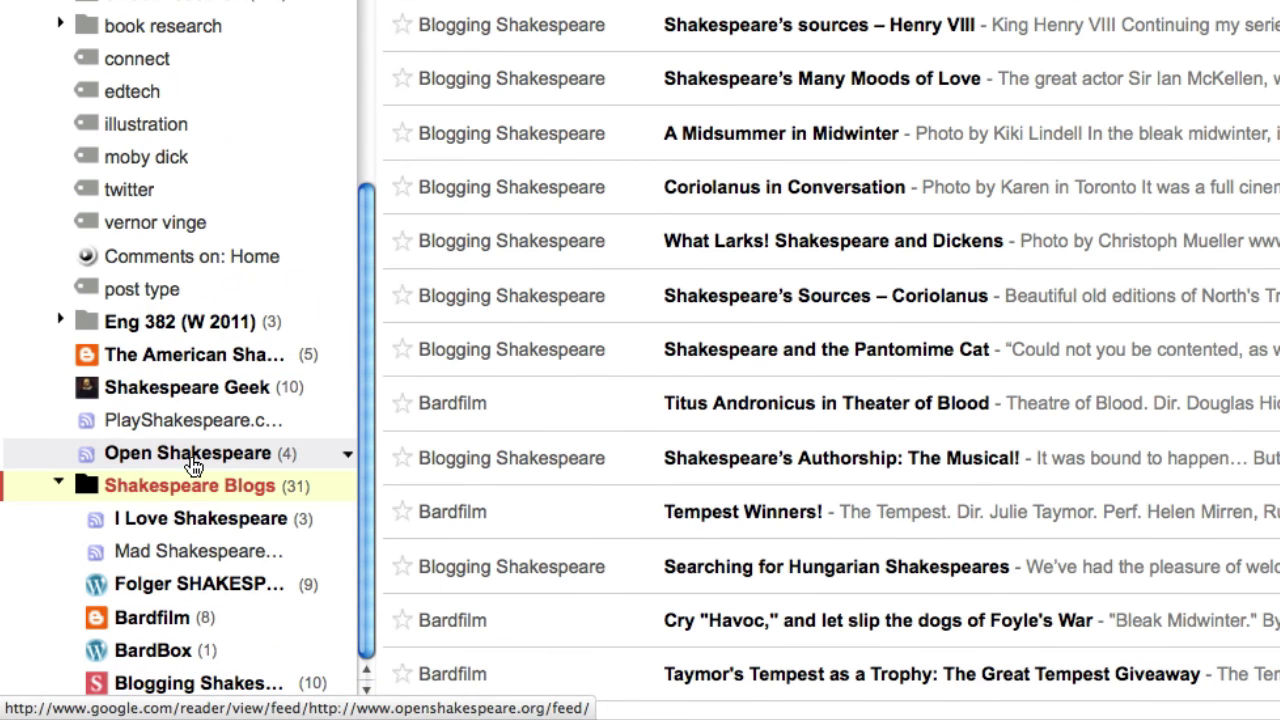
pyautogui.moveTo(193, 466); pyautogui.dragTo(186, 520)
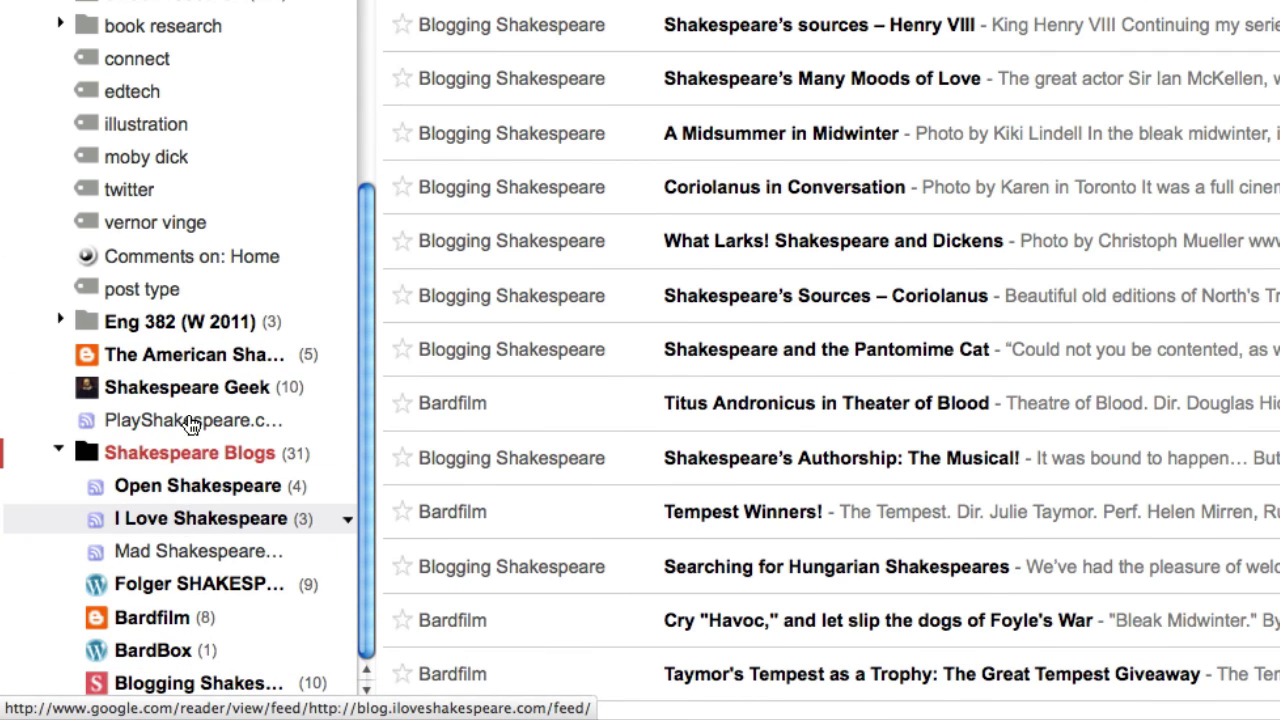
pyautogui.moveTo(190, 428); pyautogui.dragTo(189, 486)
pyautogui.moveTo(193, 403); pyautogui.dragTo(193, 458)
pyautogui.moveTo(200, 358); pyautogui.dragTo(204, 422)
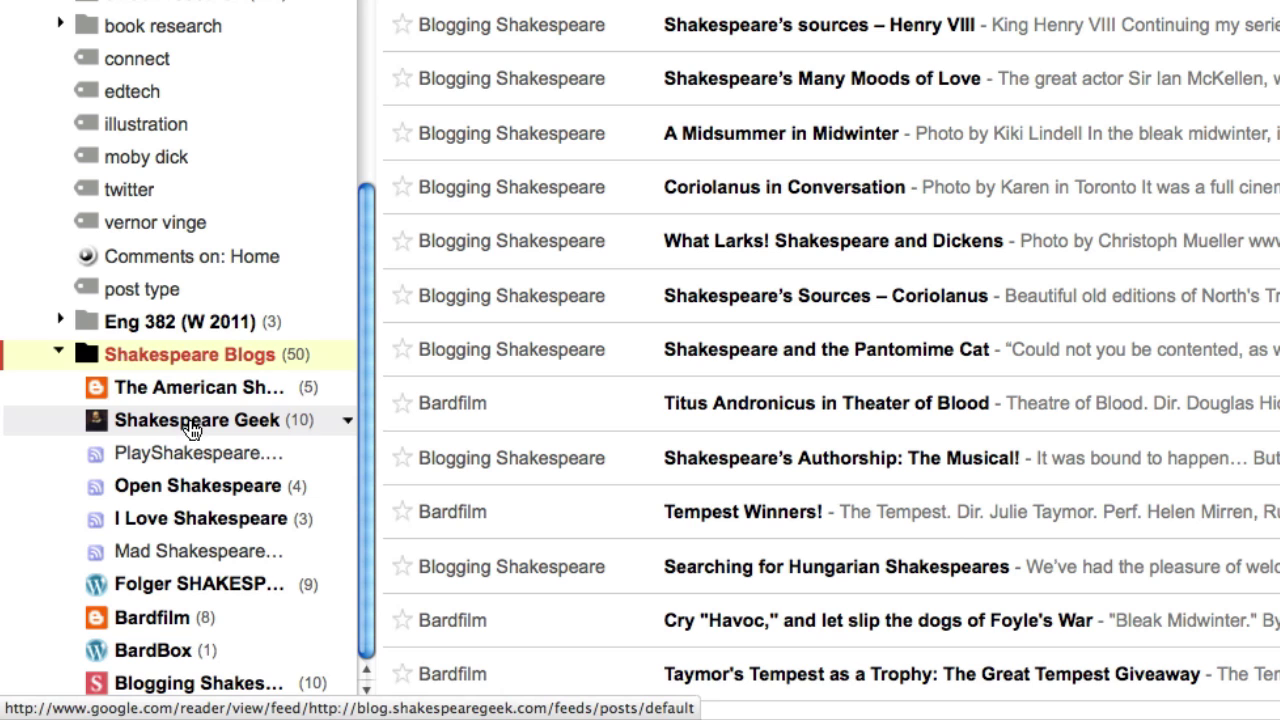
# - View the combined Shakespeare Blogs folder, the American Shakespeare Center and Shakespeare Geek feeds on their own, and return to the whole folder
pyautogui.click(170, 362)
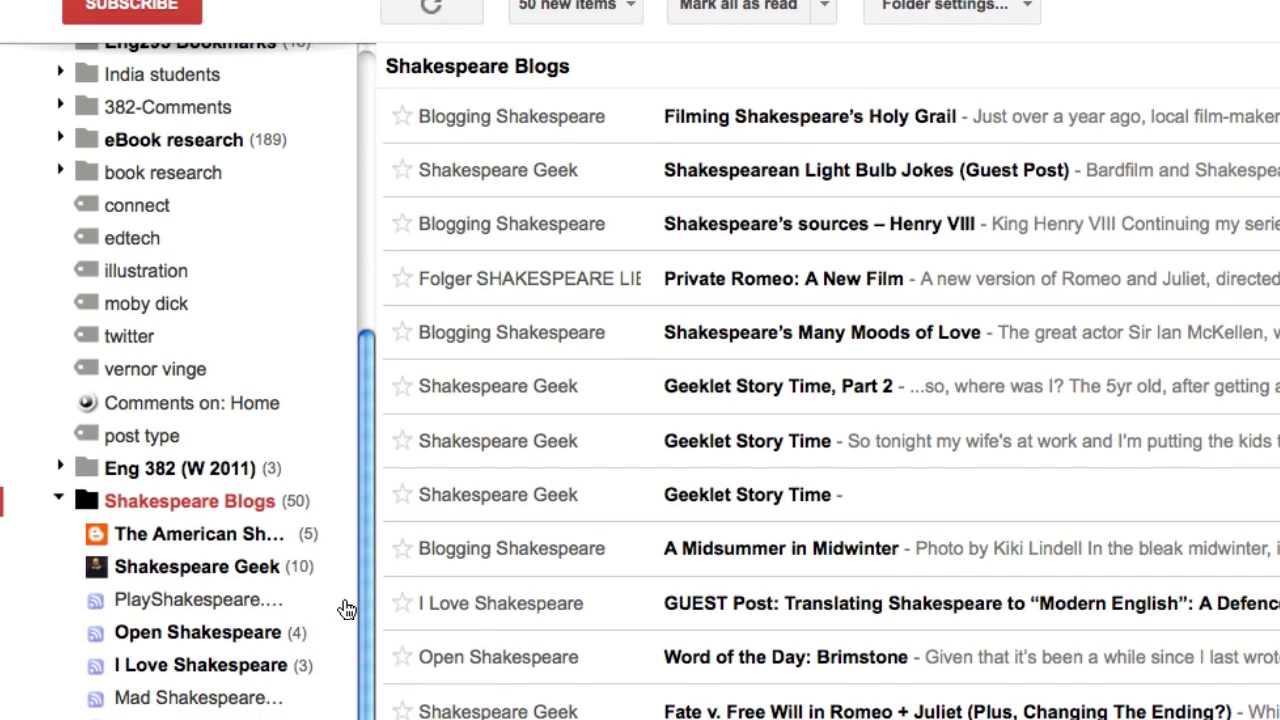
pyautogui.click(195, 540)
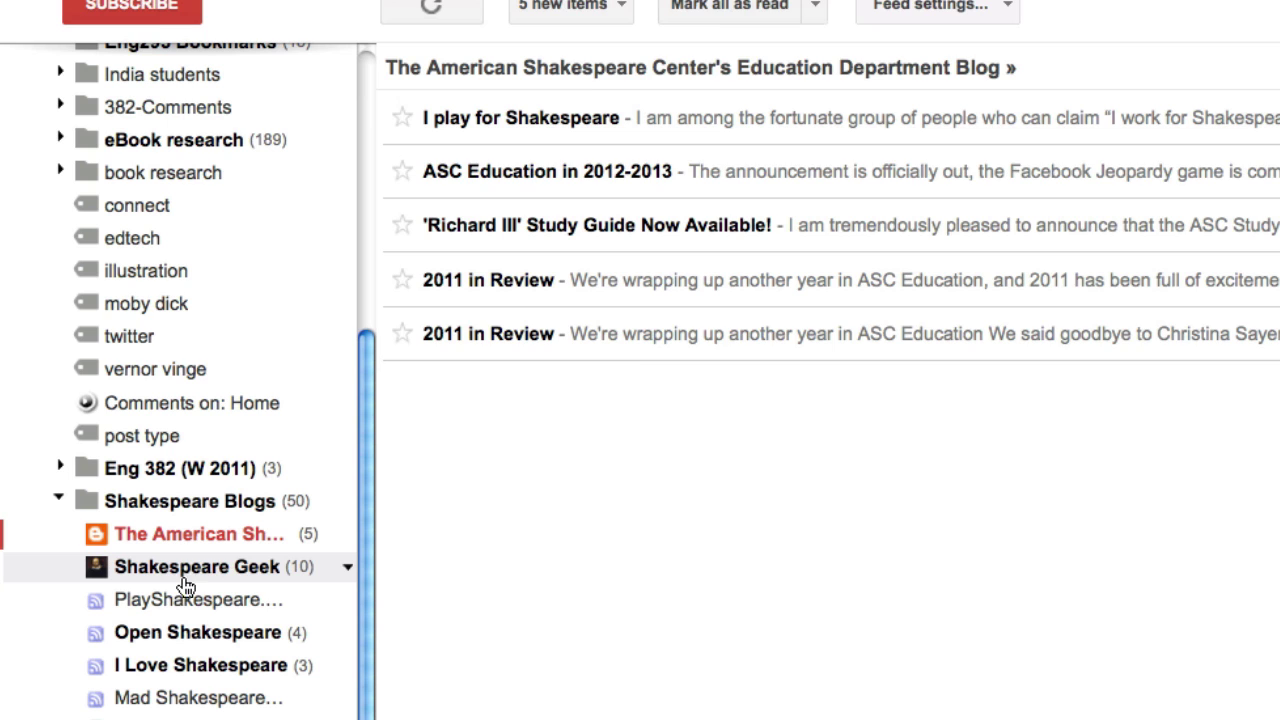
pyautogui.click(188, 572)
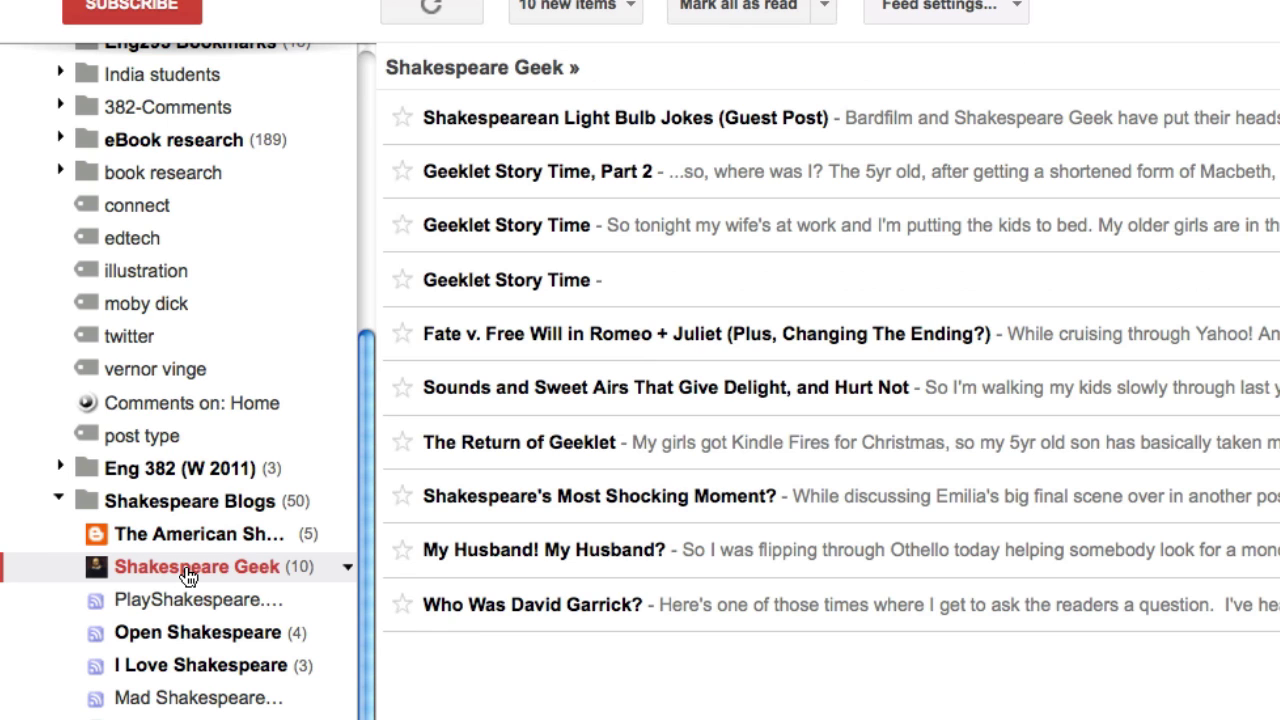
pyautogui.click(190, 501)
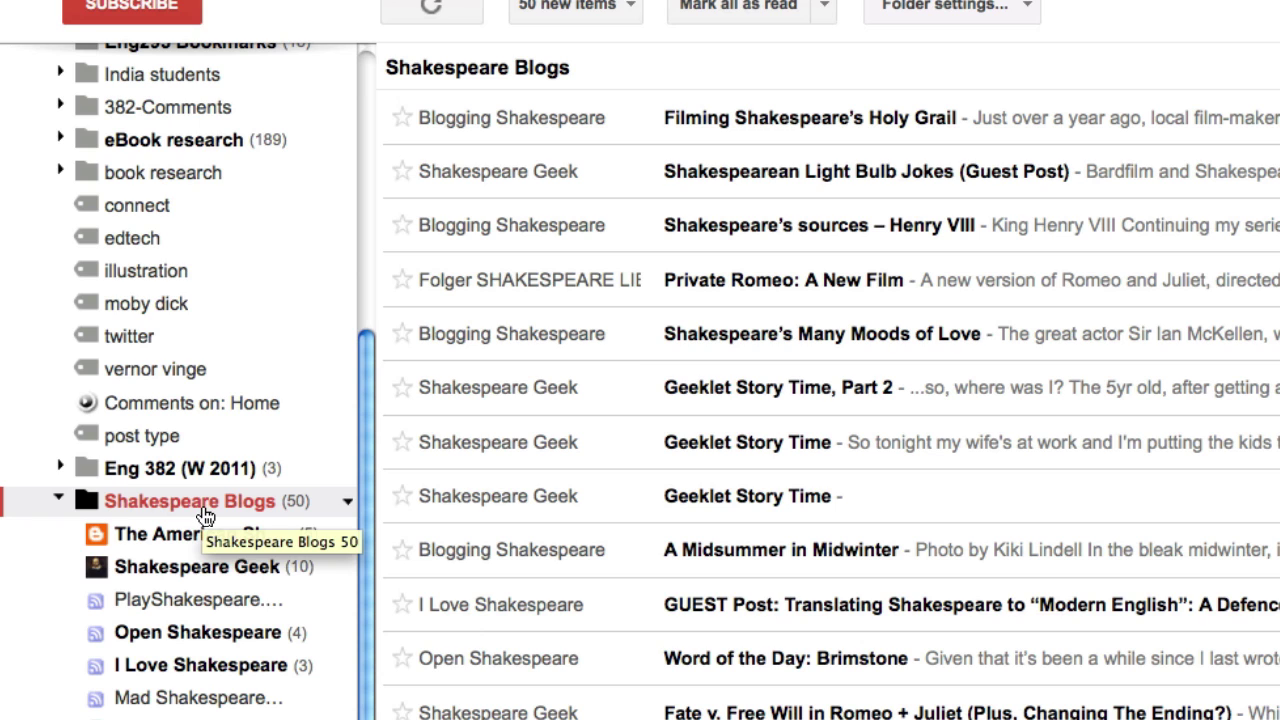
# - Show the combined posts of the DigiCiv 2012 folder for comparison and return to the Shakespeare Blogs folder
pyautogui.scroll(5, 204, 515)
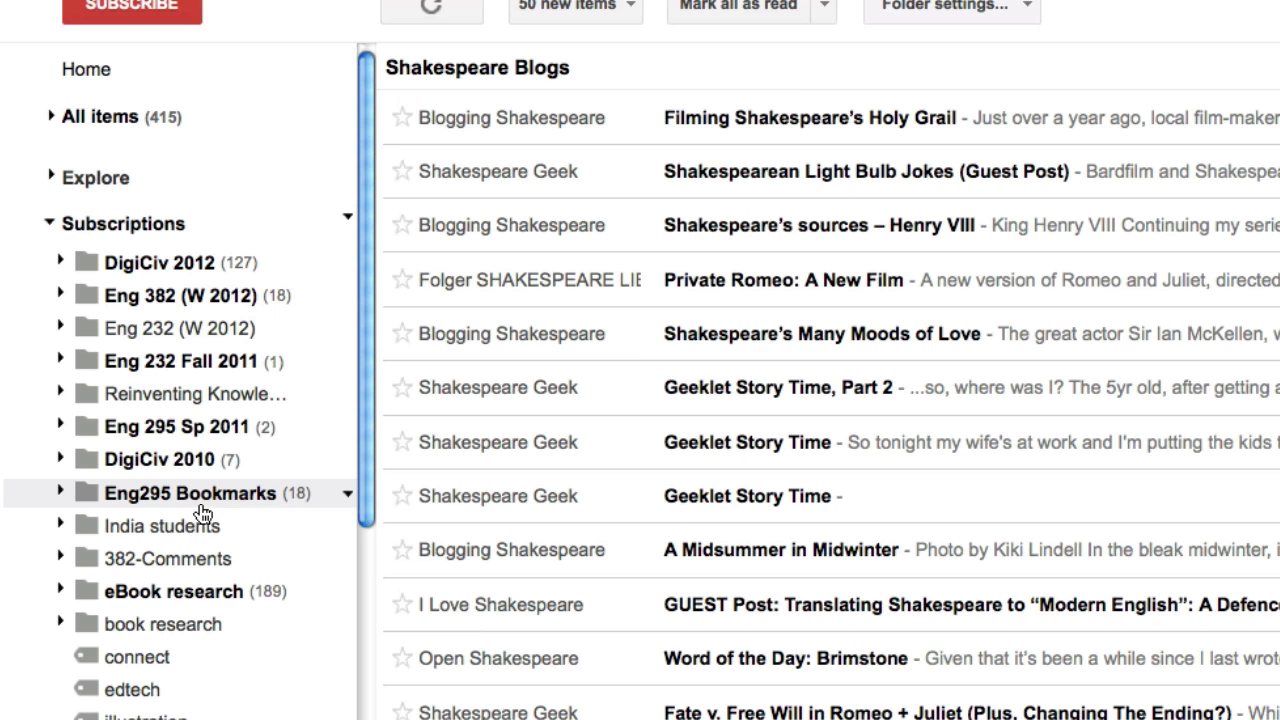
pyautogui.click(185, 270)
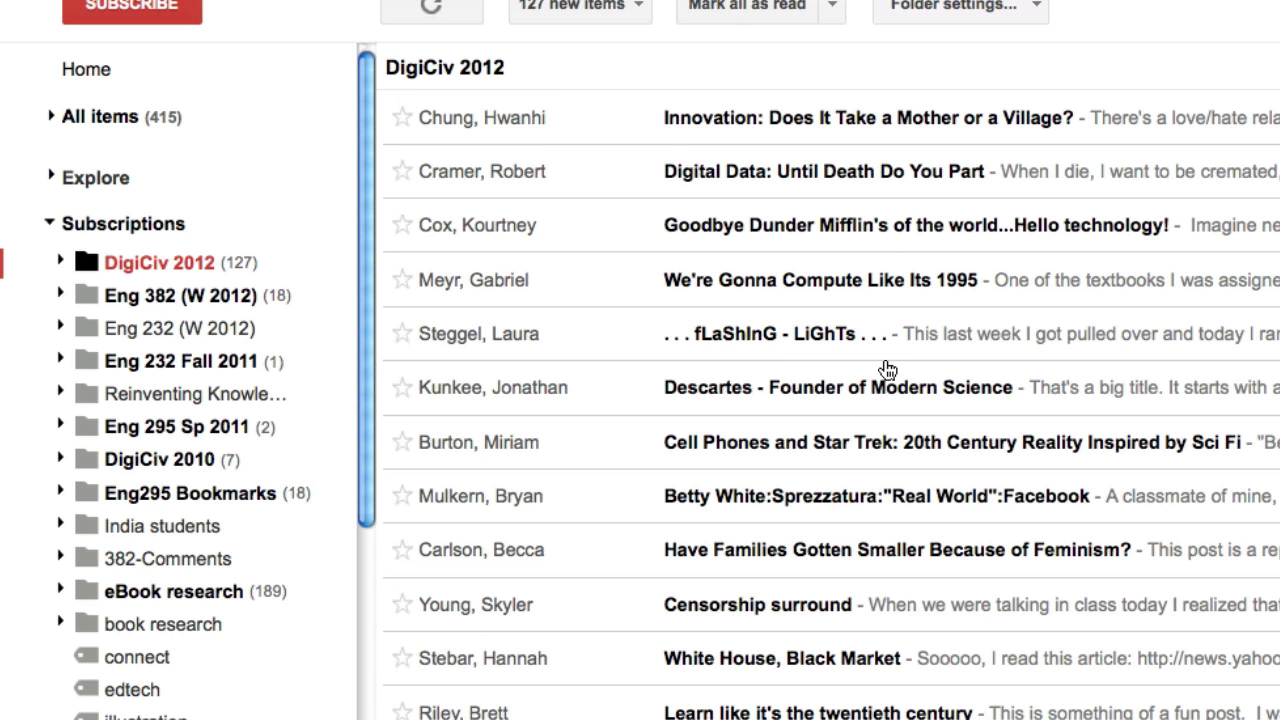
pyautogui.scroll(-5, 157, 680)
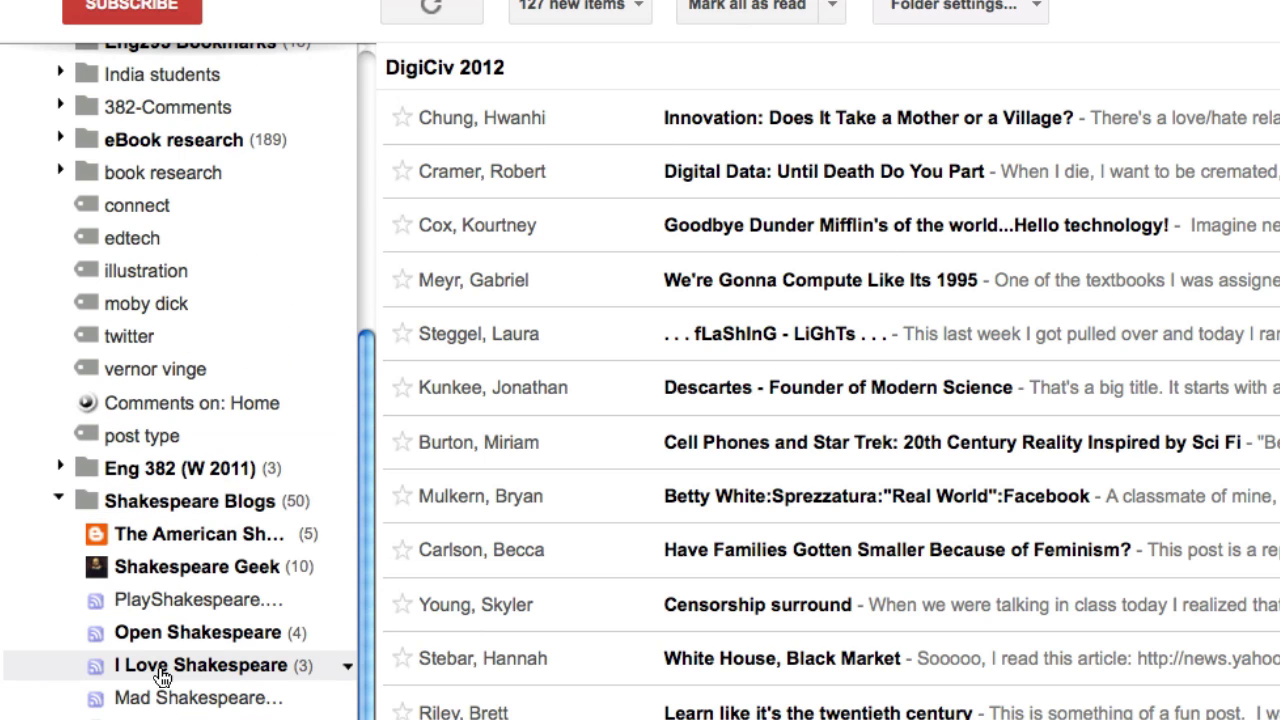
pyautogui.click(151, 505)
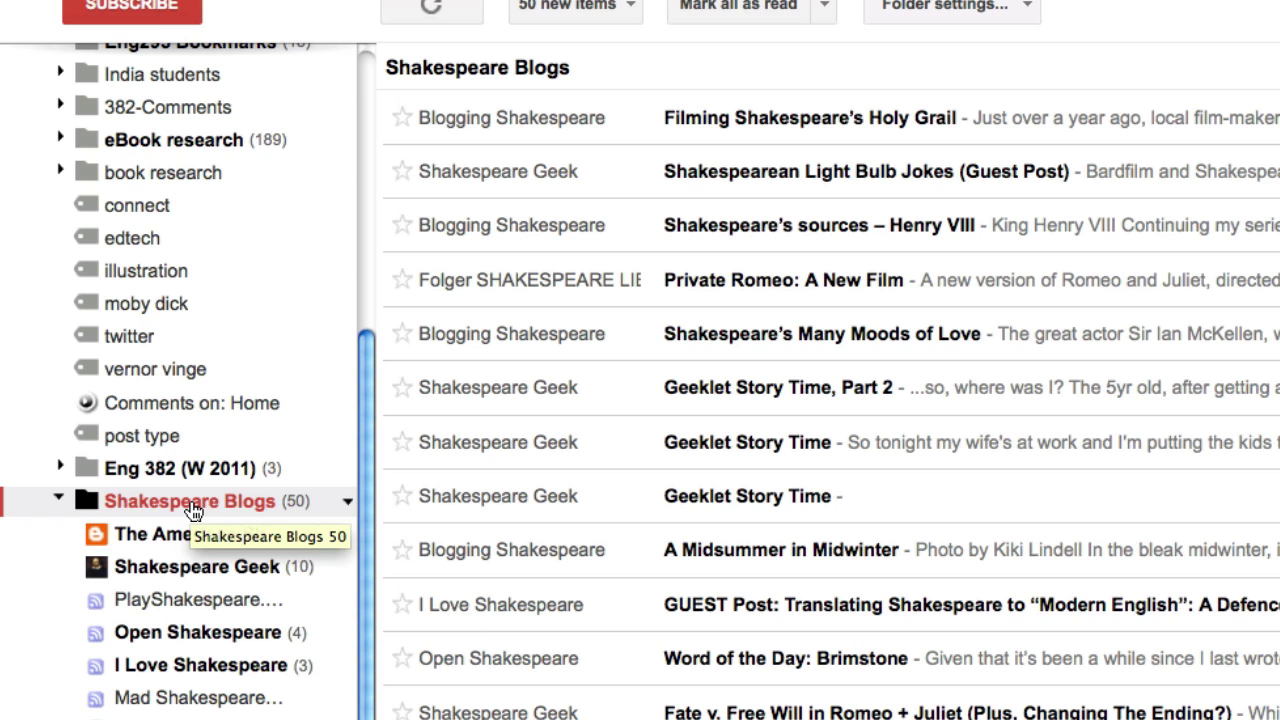
# - Compare the American Shakespeare Center's individual feed with the combined post list of the Shakespeare Blogs folder
pyautogui.click(193, 509)
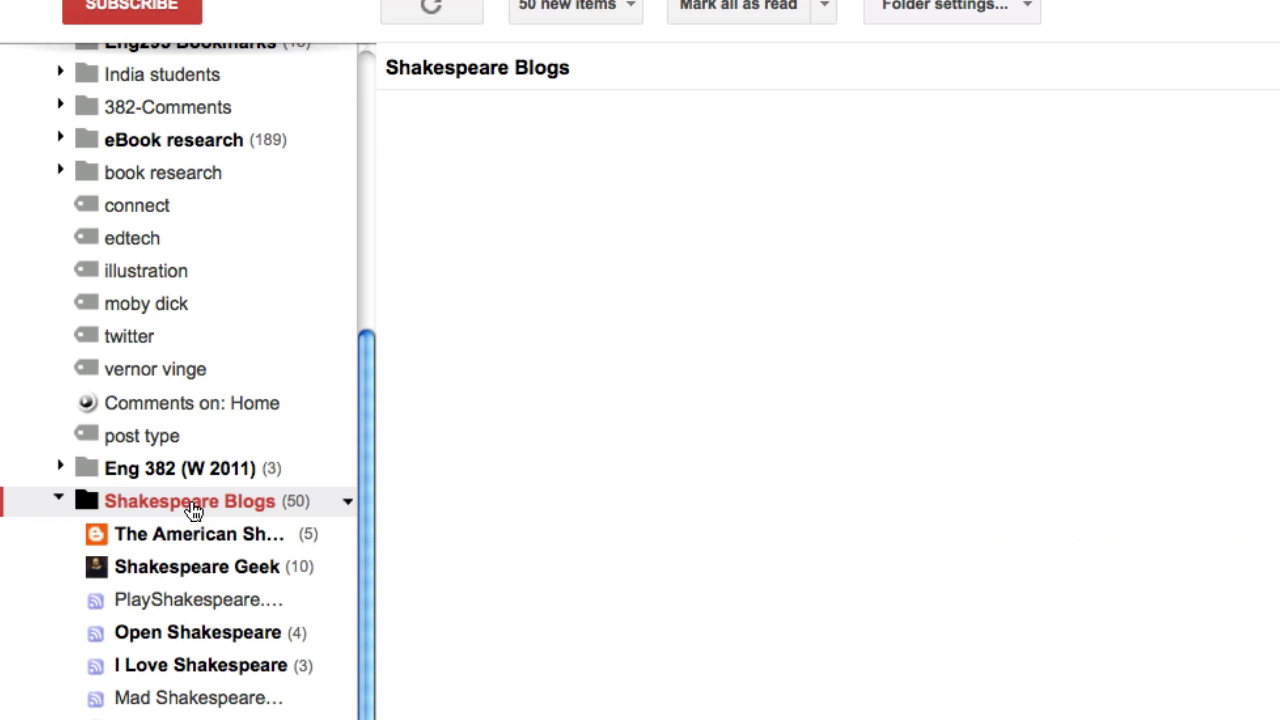
pyautogui.click(190, 540)
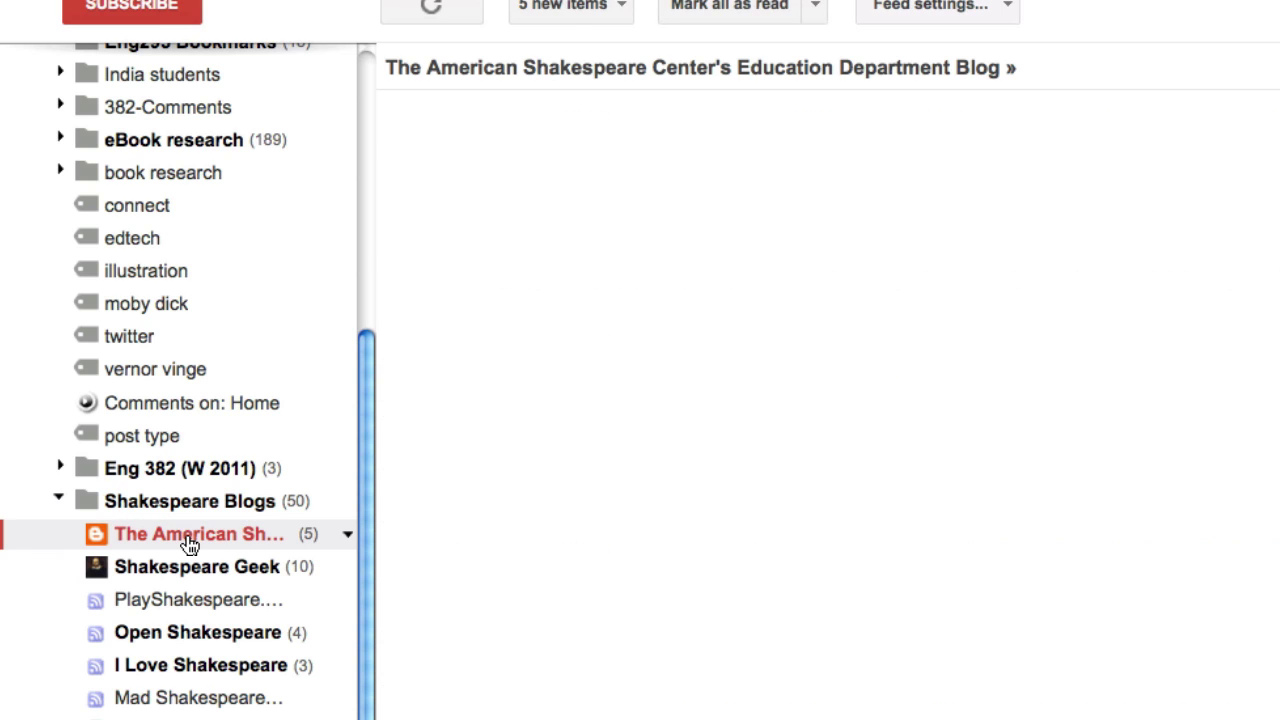
pyautogui.click(200, 510)
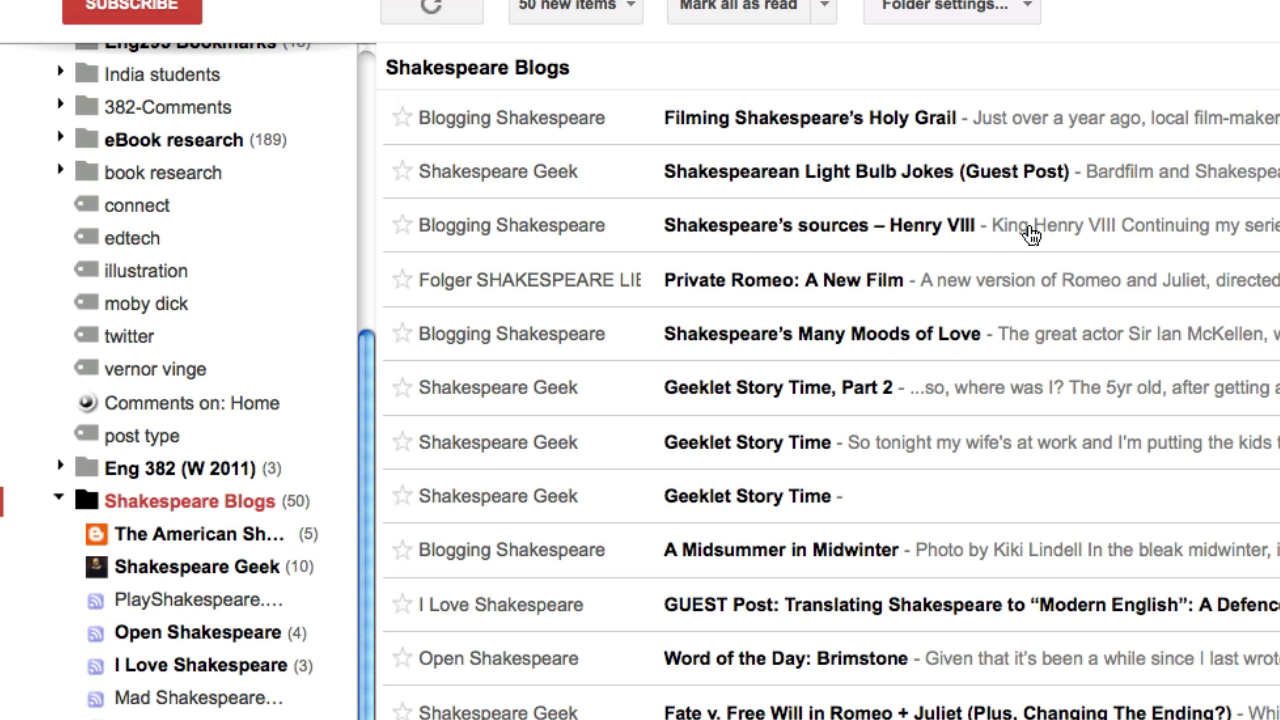
# - Browse the combined post headlines in the Shakespeare Blogs folder and return to the newest one
pyautogui.scroll(-1, 1031, 235)
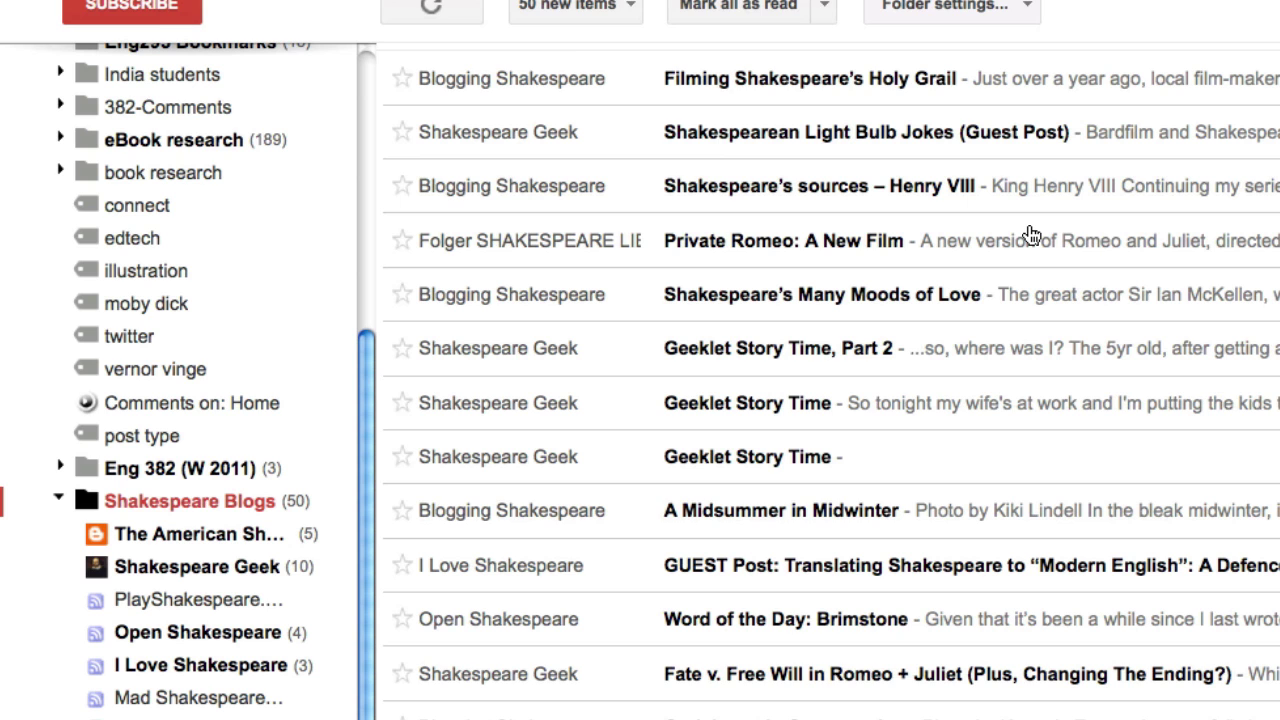
pyautogui.scroll(-1, 1031, 235)
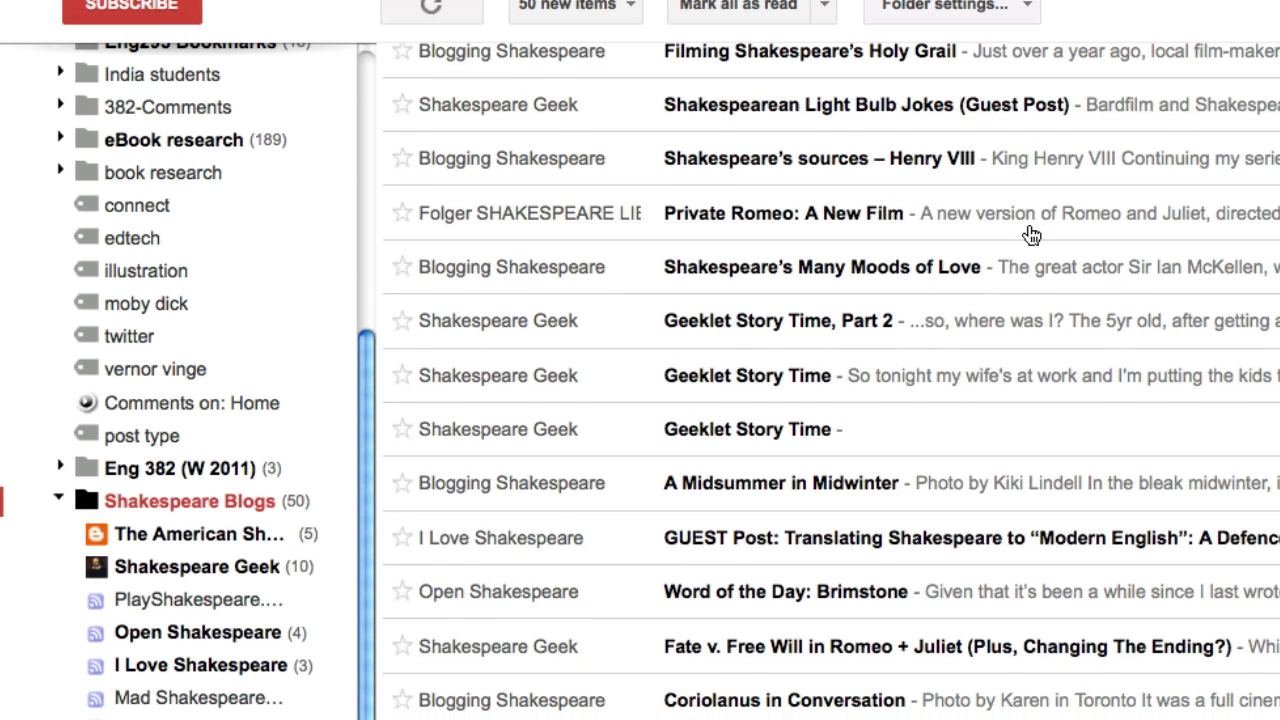
pyautogui.scroll(2, 1031, 235)
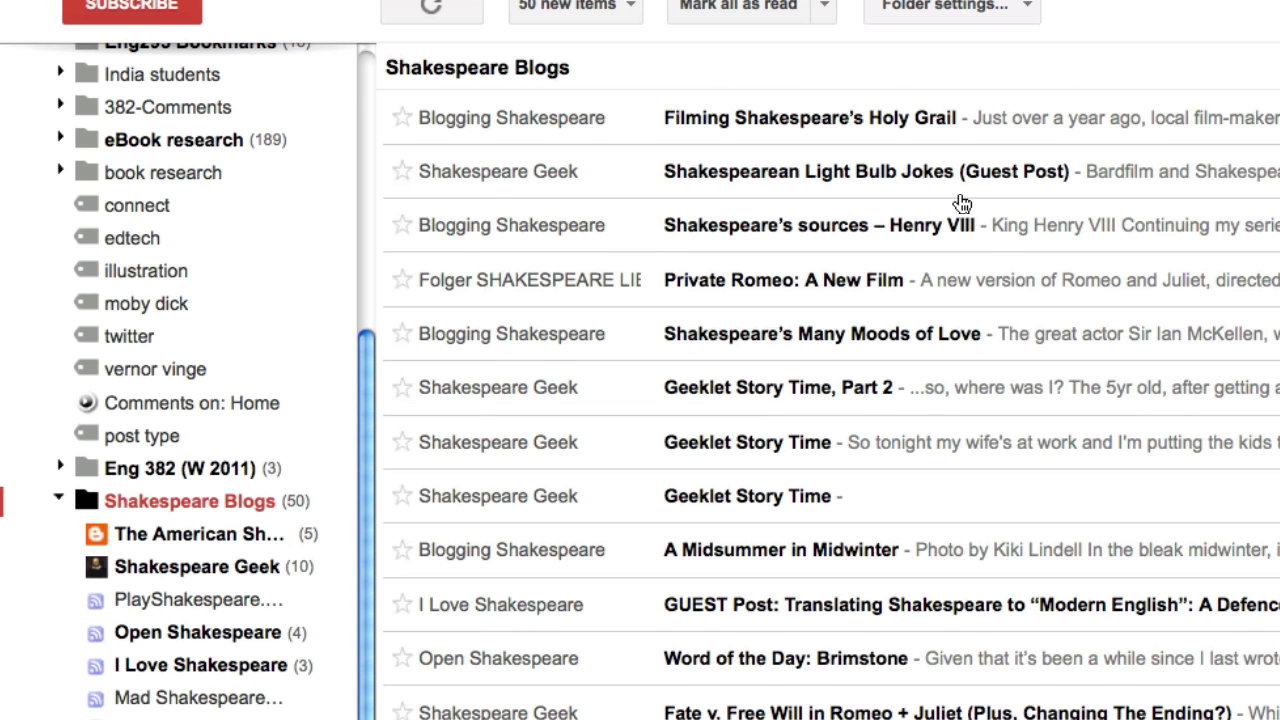
pyautogui.scroll(-2, 958, 200)
pyautogui.scroll(-4, 958, 200)
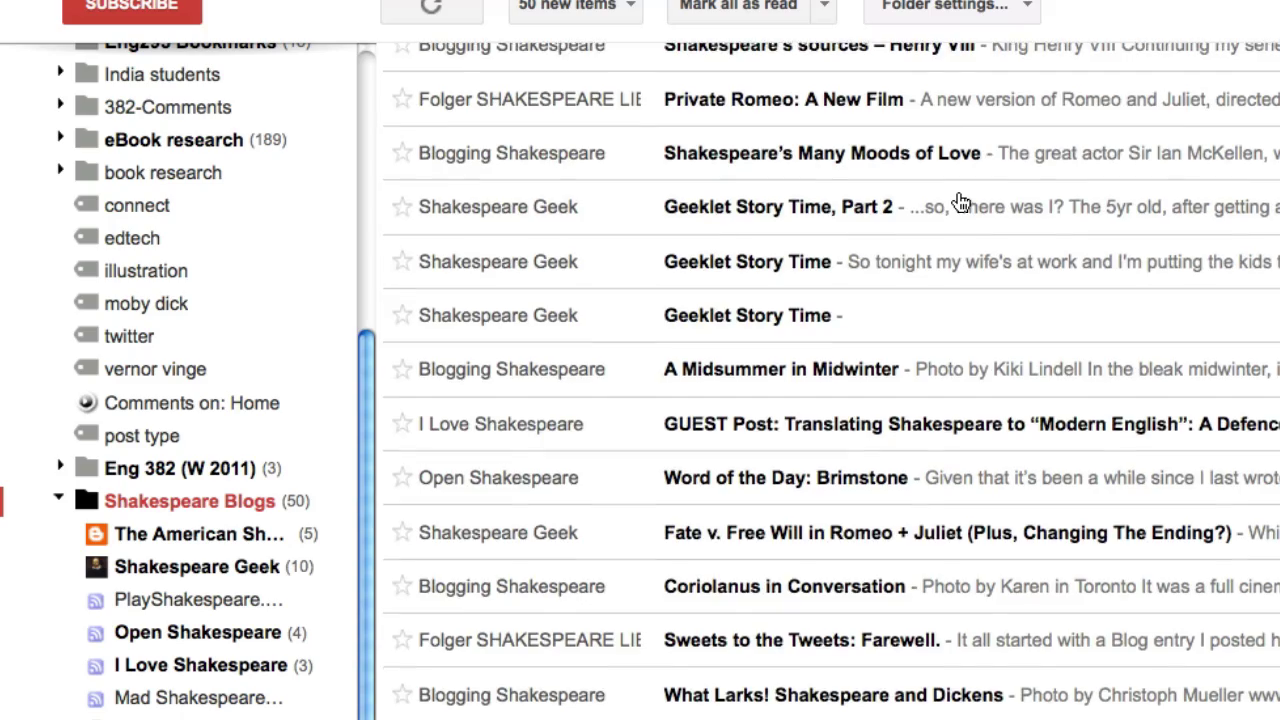
pyautogui.scroll(-6, 960, 203)
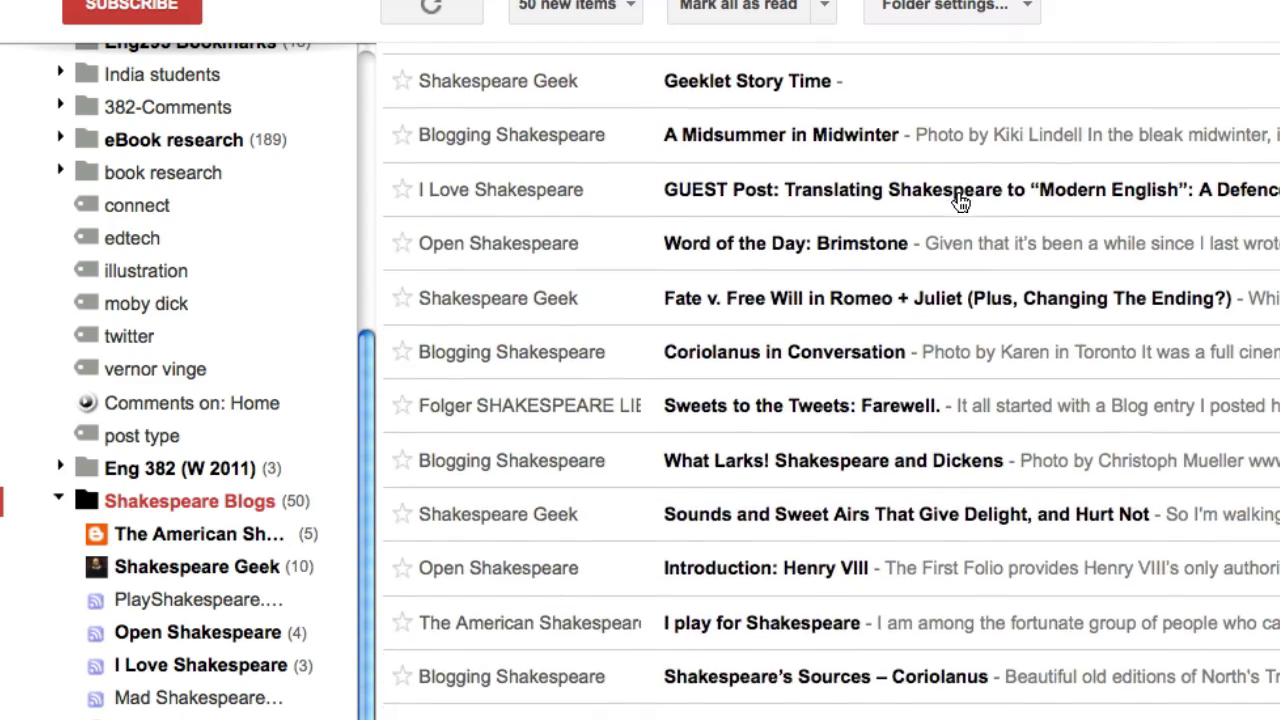
pyautogui.scroll(-6, 960, 203)
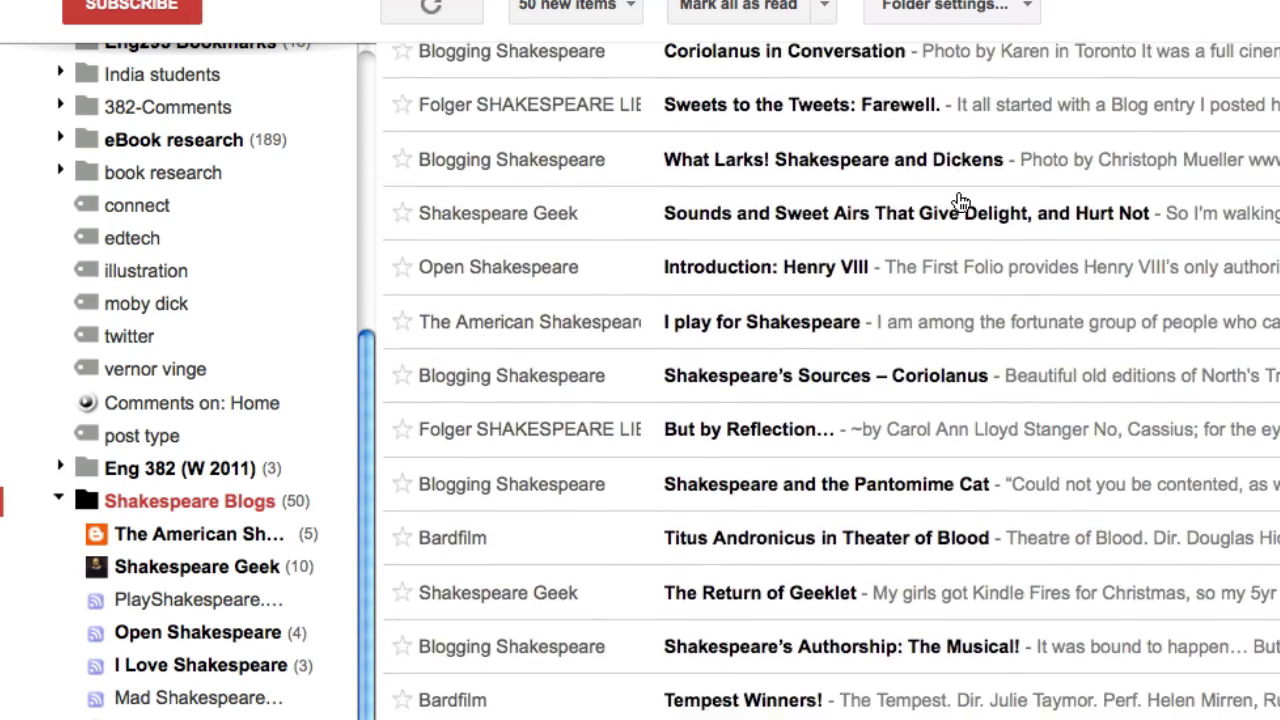
pyautogui.scroll(20, 960, 203)
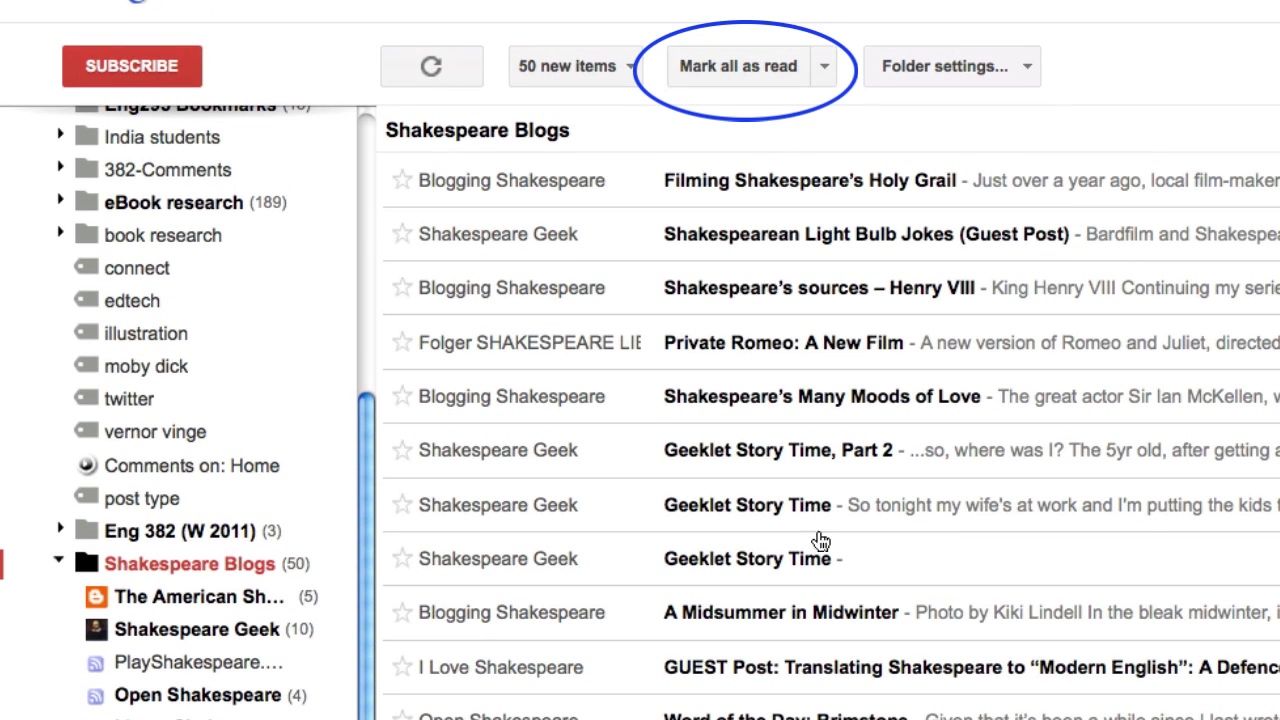
# - Review the age options for marking items as read and the sorting and management settings of the Shakespeare Blogs folder
pyautogui.click(824, 70)
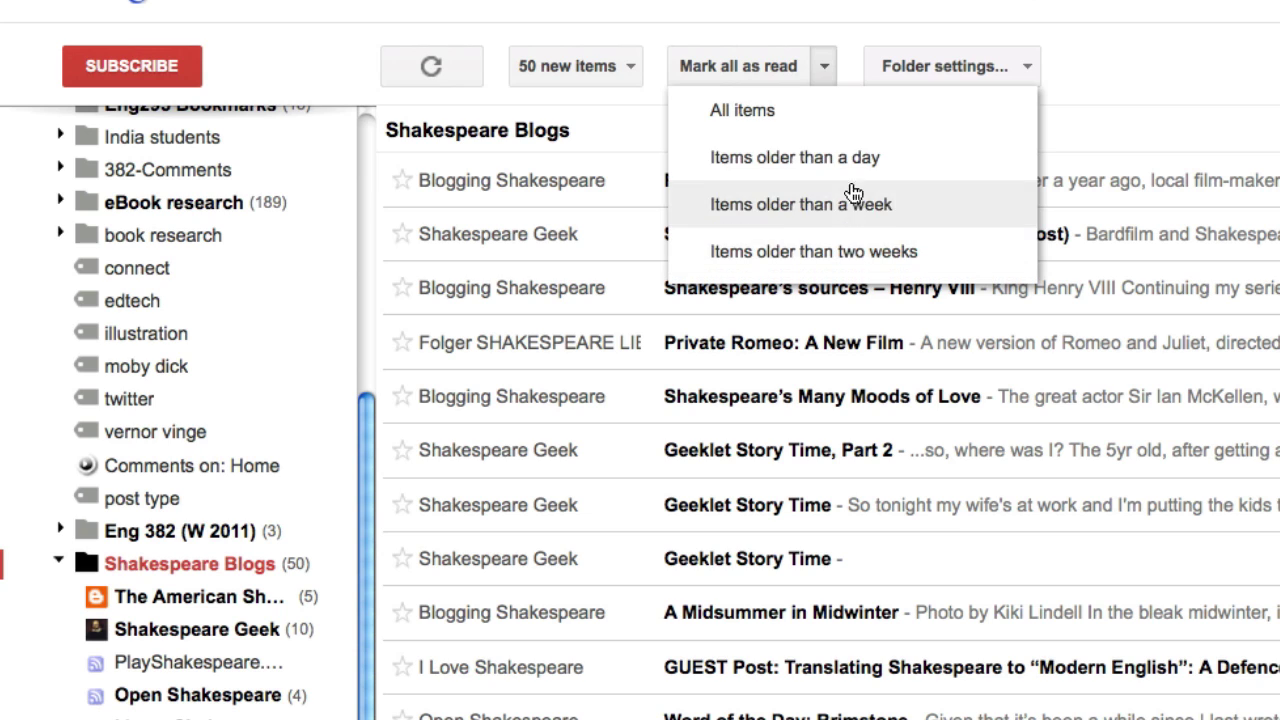
pyautogui.click(1164, 72)
pyautogui.click(1028, 72)
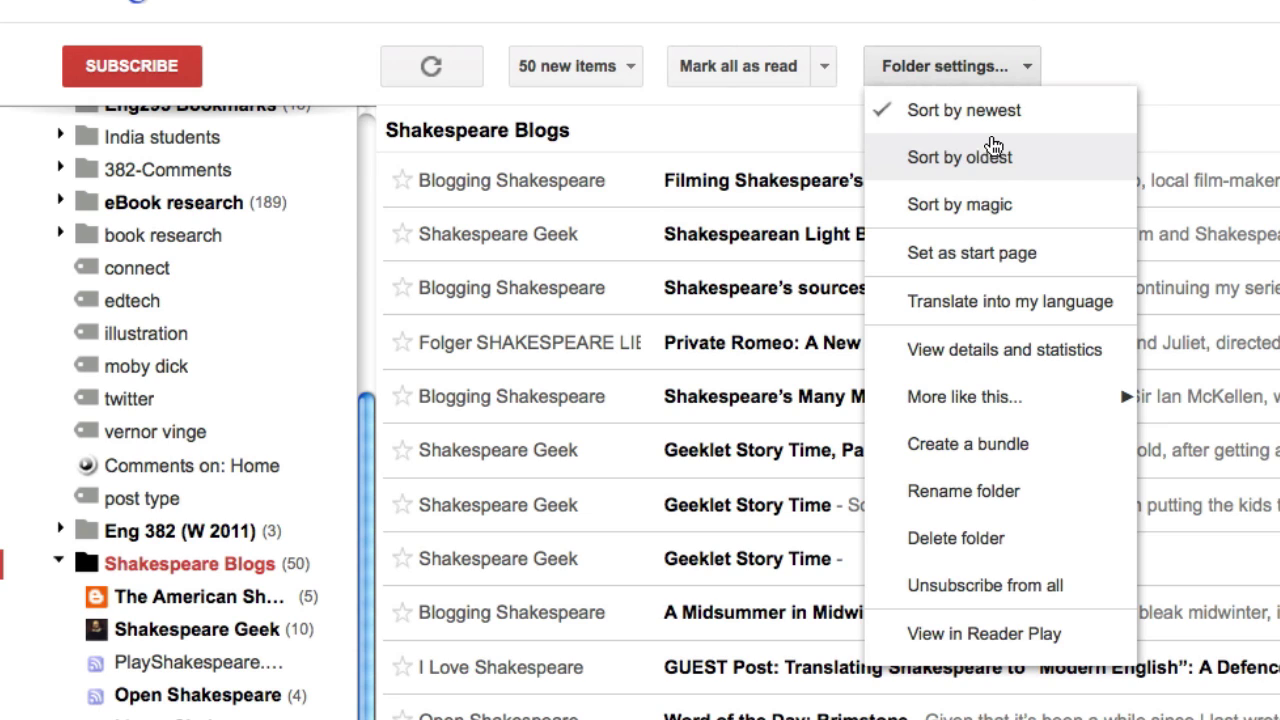
pyautogui.click(1080, 62)
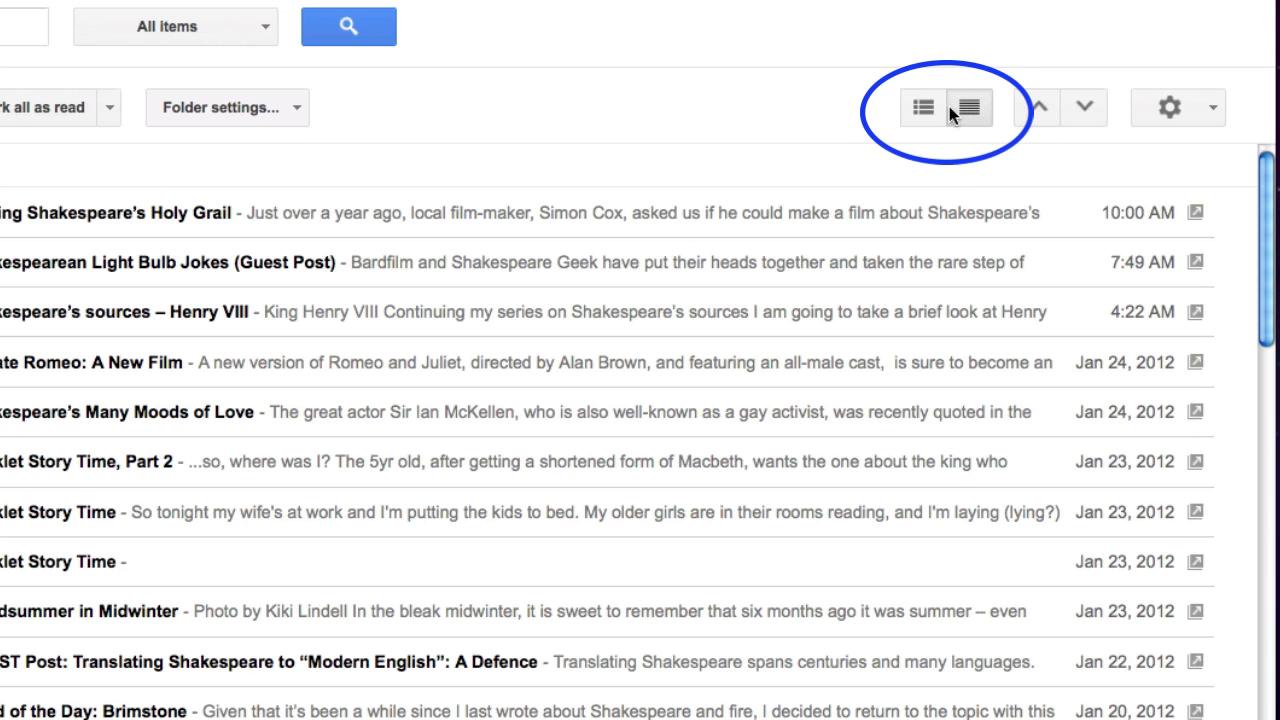
# - Show the Shakespeare Blogs posts in expanded view and read through Filming Shakespeare's Holy Grail
pyautogui.click(922, 111)
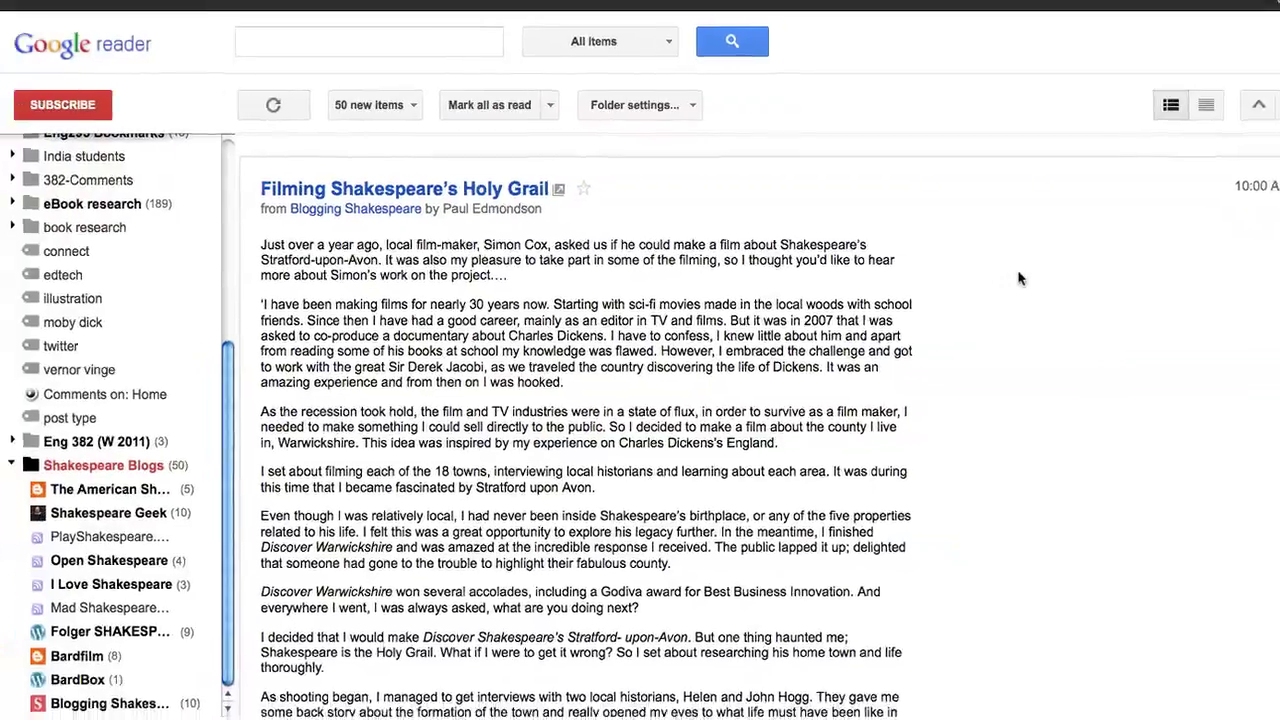
pyautogui.scroll(-4, 1036, 275)
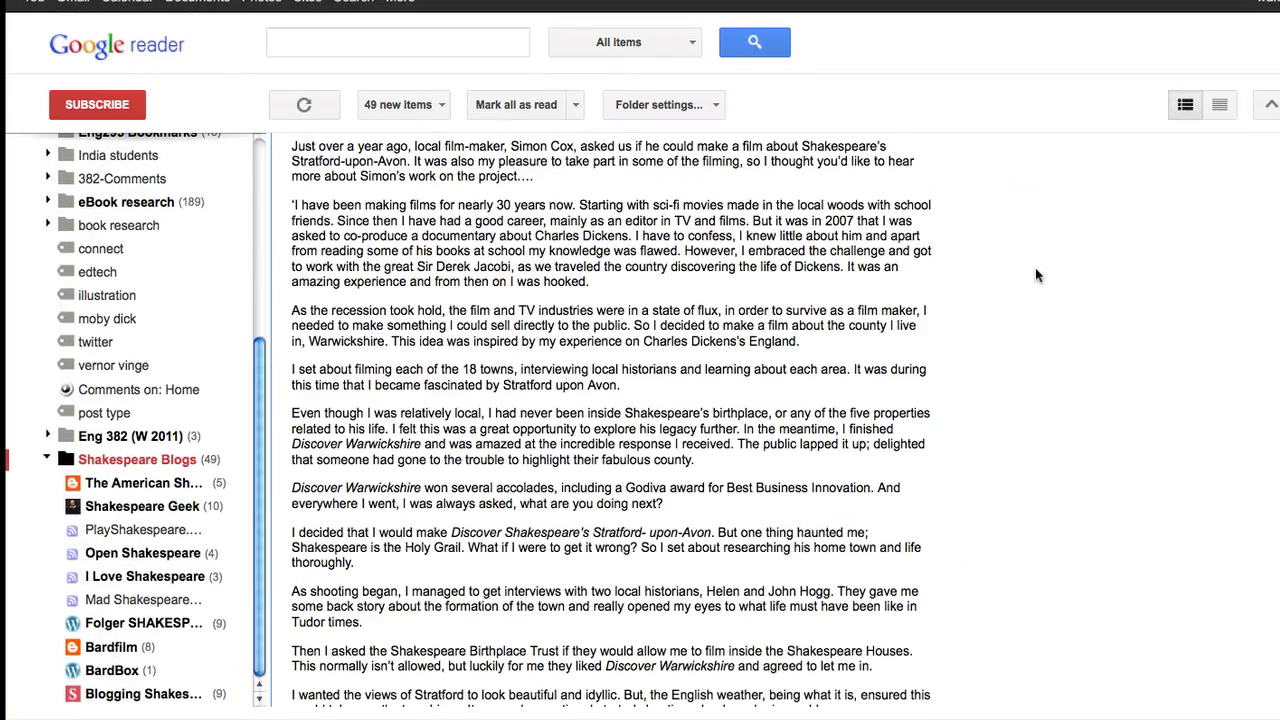
pyautogui.scroll(-6, 1035, 267)
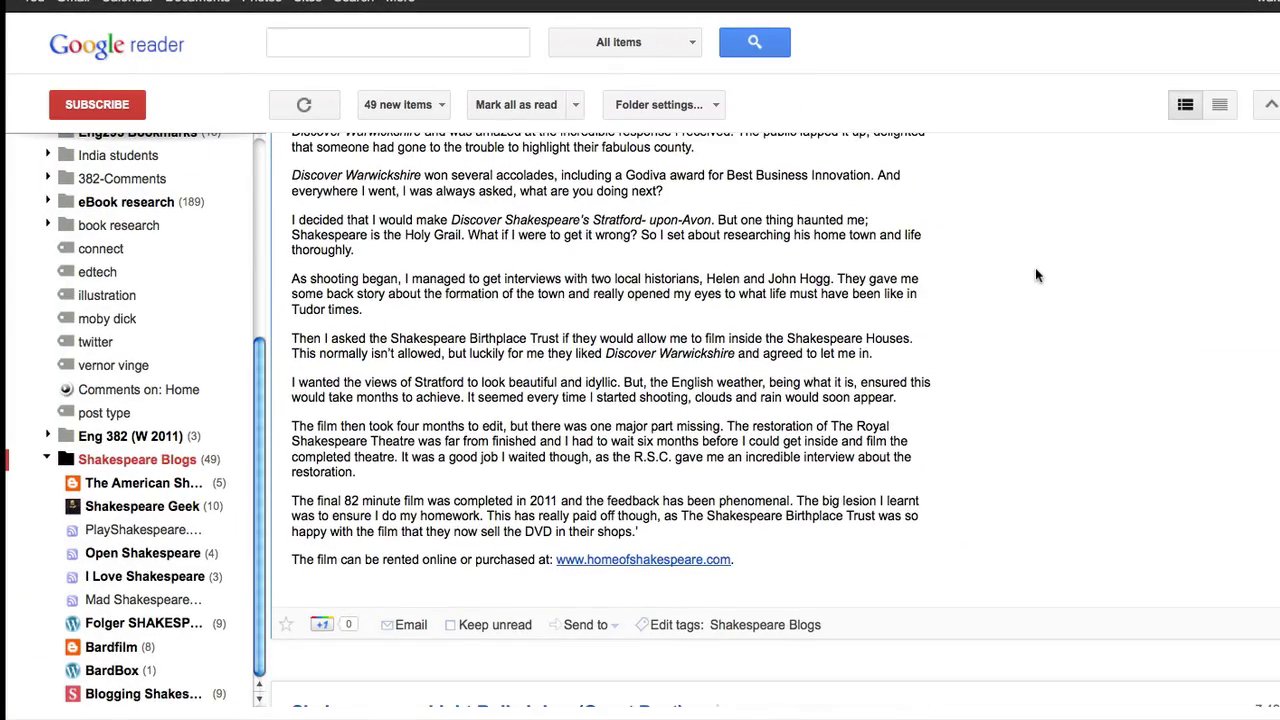
pyautogui.scroll(-5, 1036, 275)
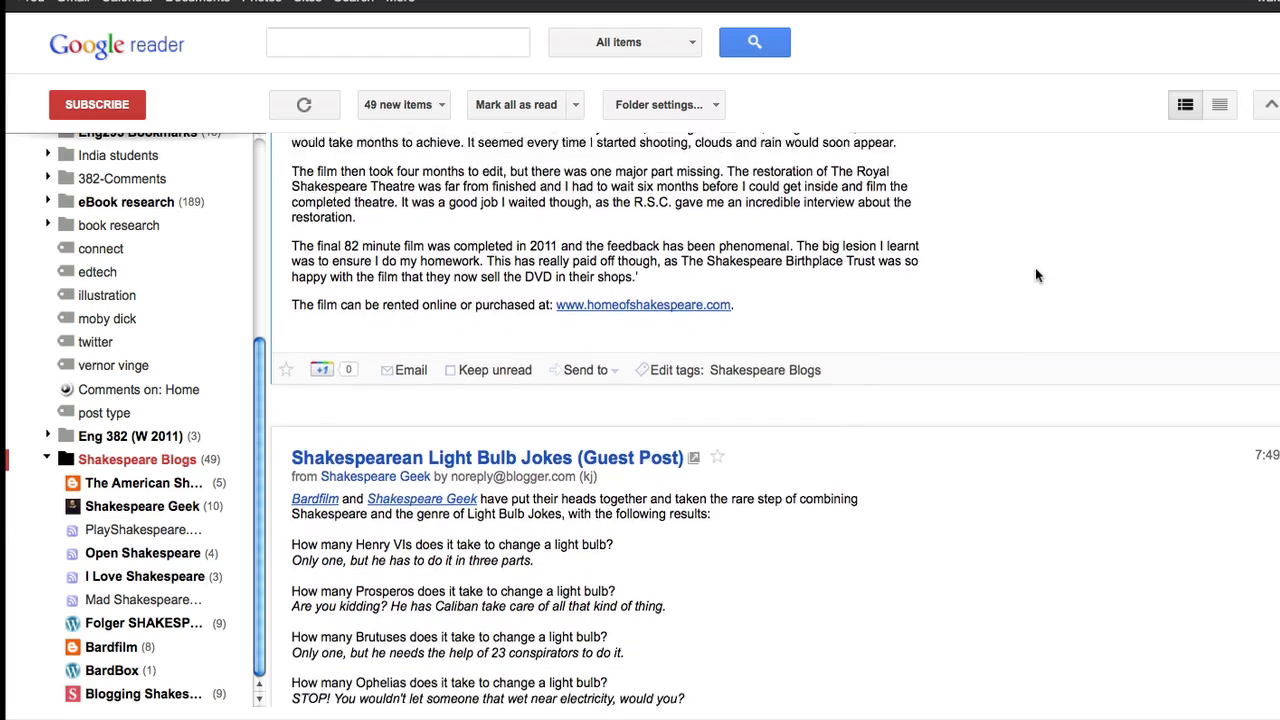
# - Read the Shakespearean Light Bulb Jokes guest post to its end and continue to Shakespeare's sources – Henry VIII
pyautogui.scroll(-3, 1035, 267)
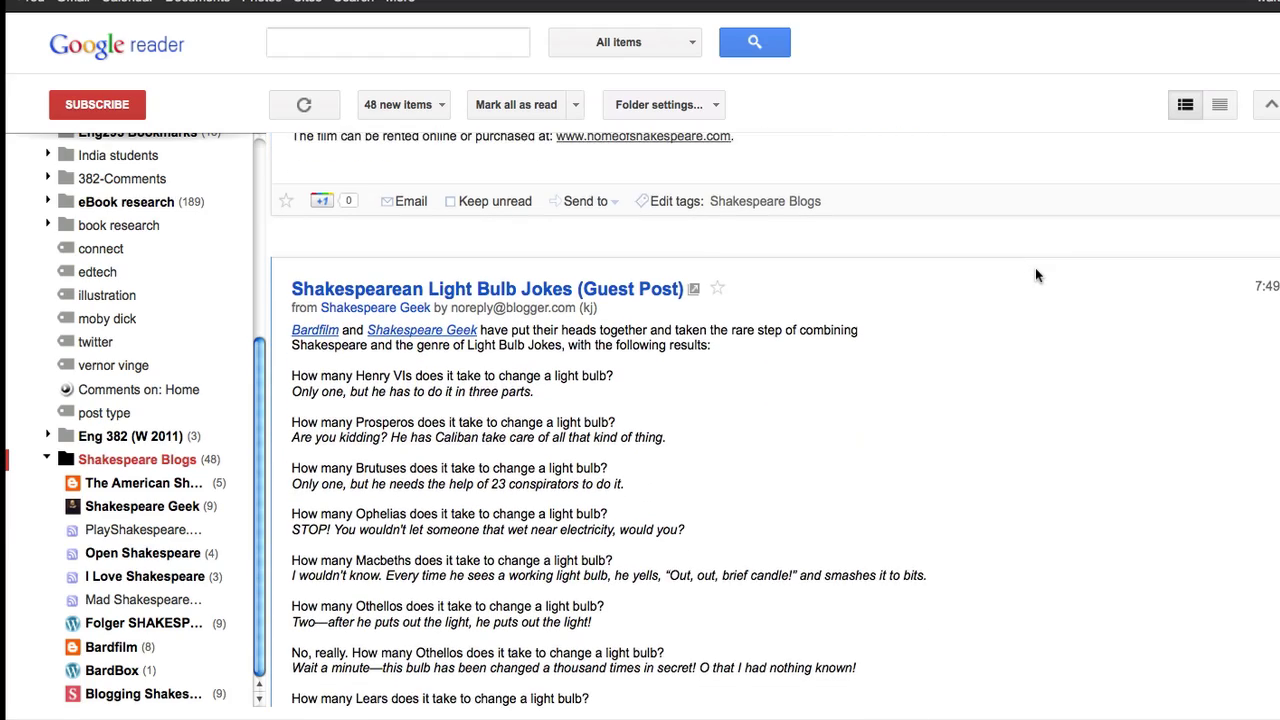
pyautogui.scroll(-5, 1035, 267)
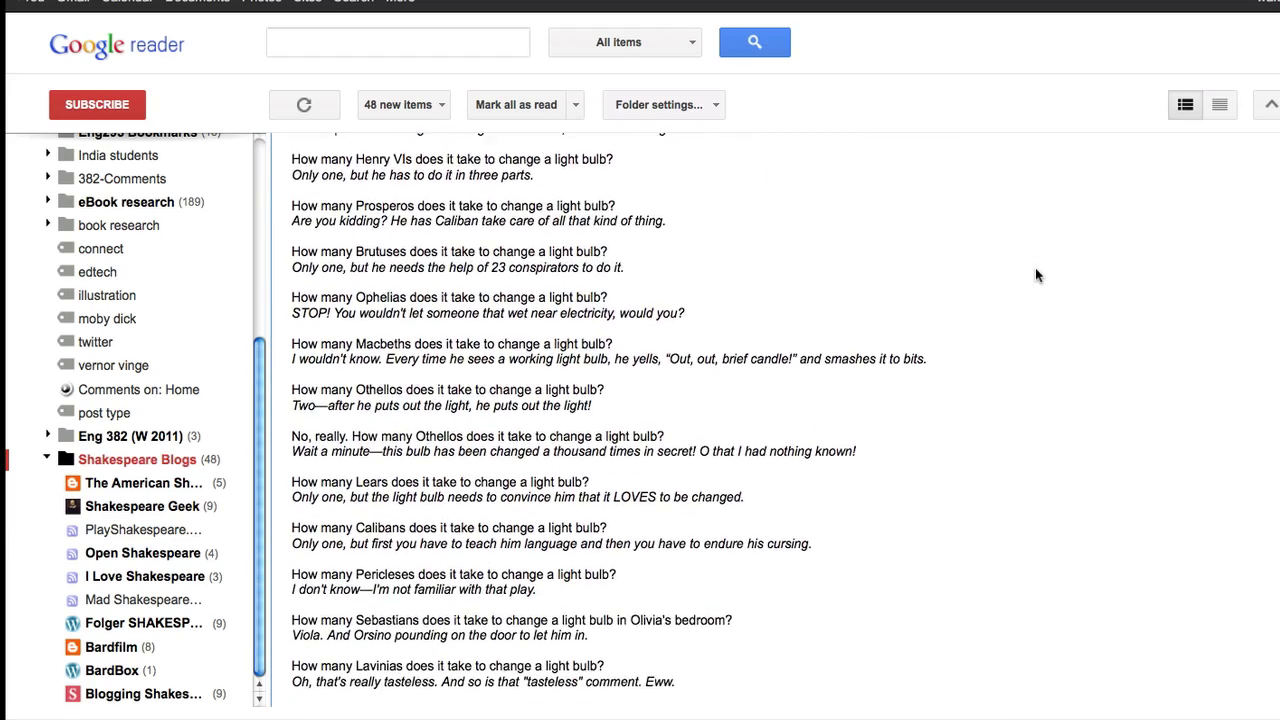
pyautogui.scroll(-9, 1036, 275)
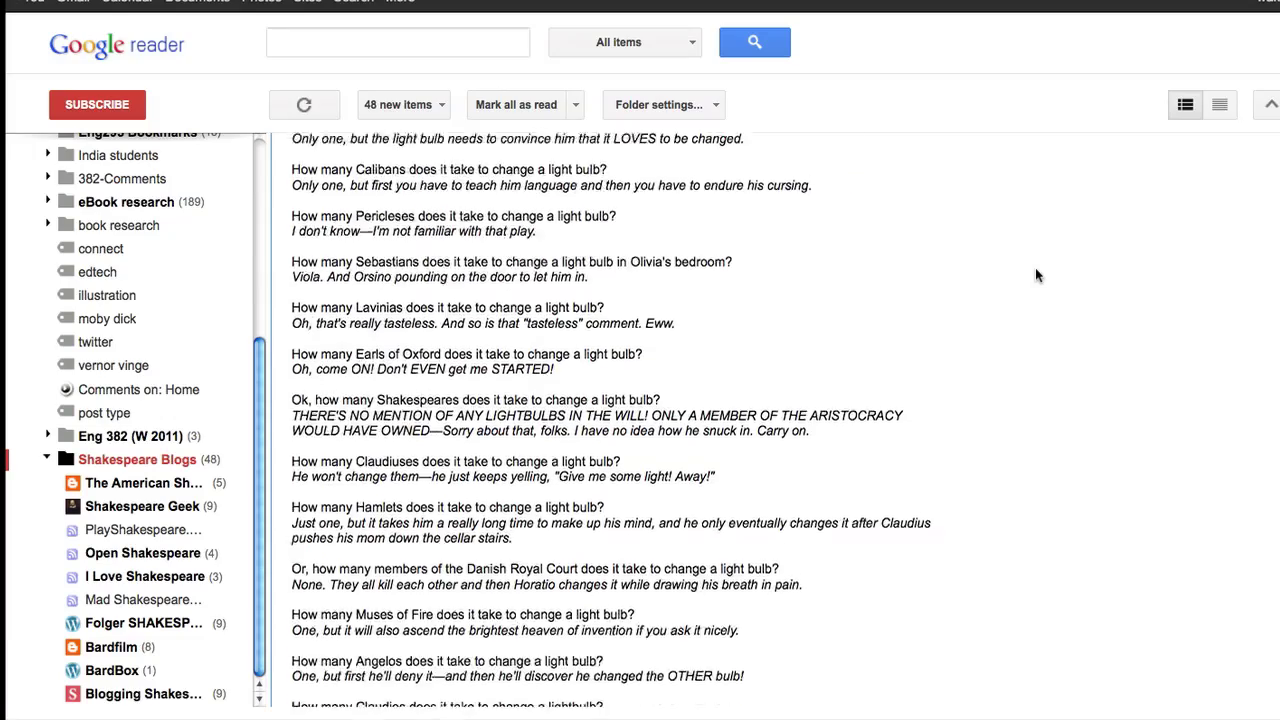
pyautogui.scroll(-10, 1036, 275)
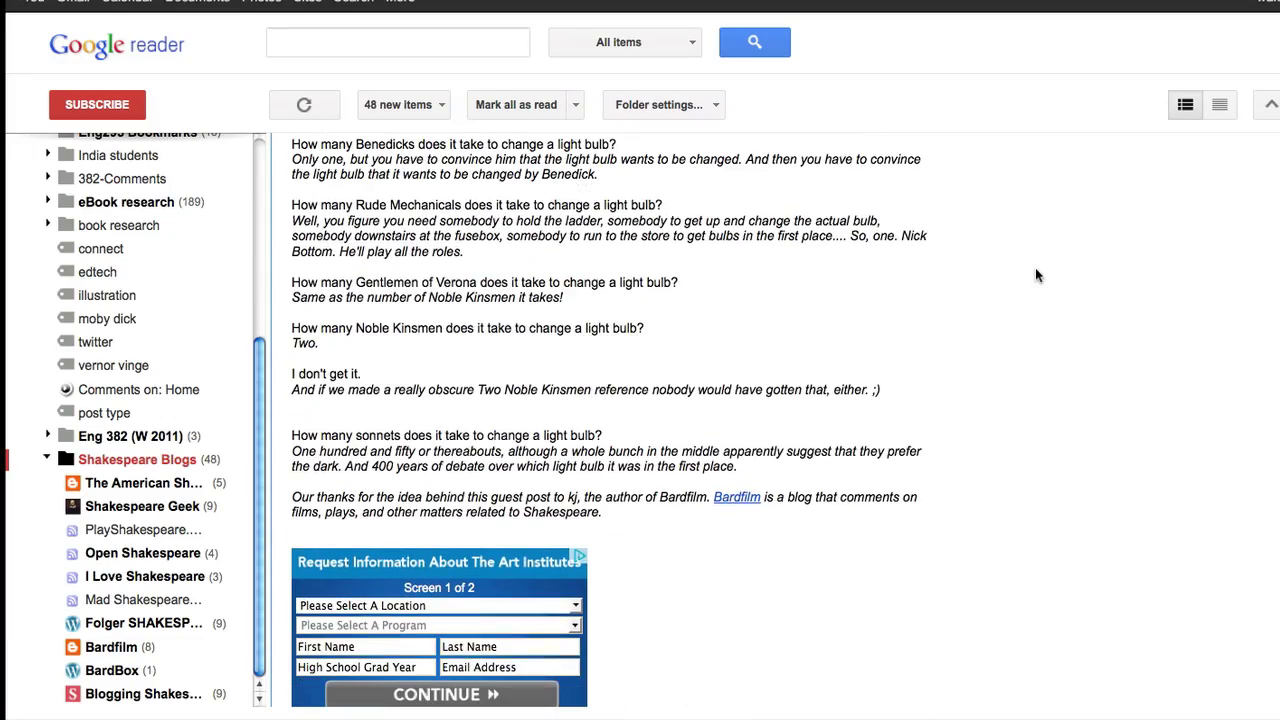
pyautogui.scroll(-4, 1035, 267)
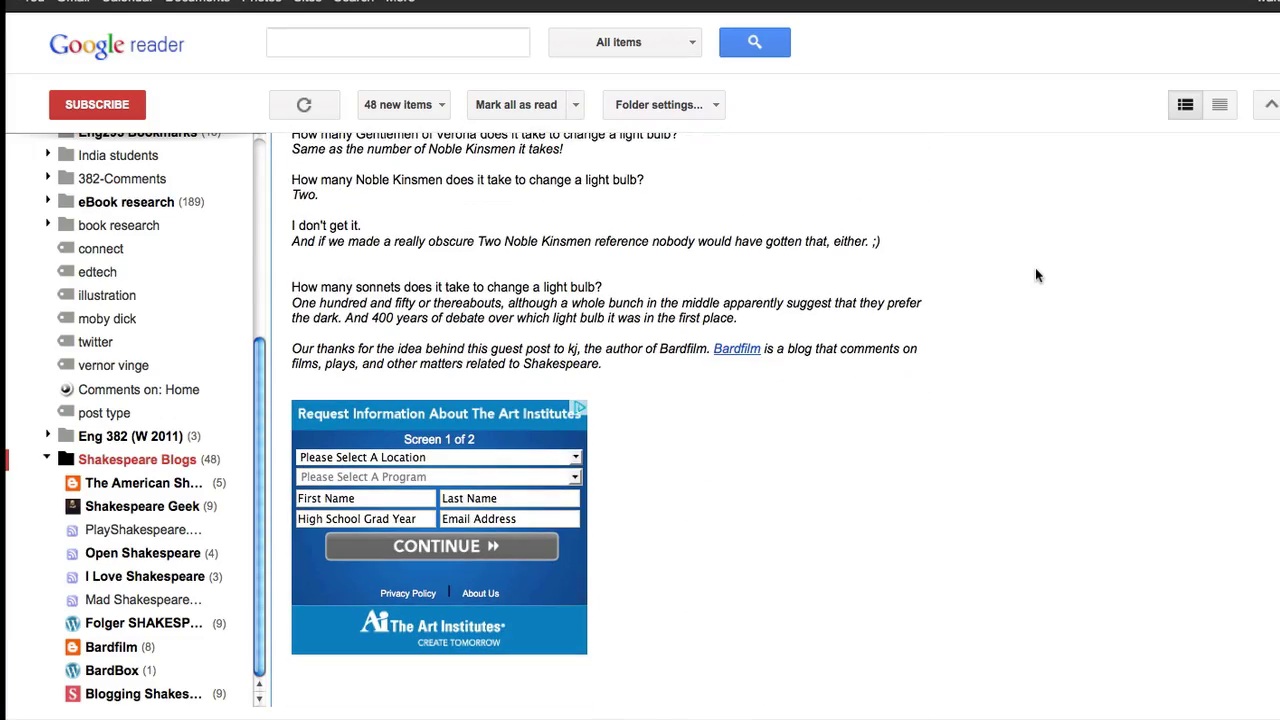
pyautogui.scroll(-14, 1035, 267)
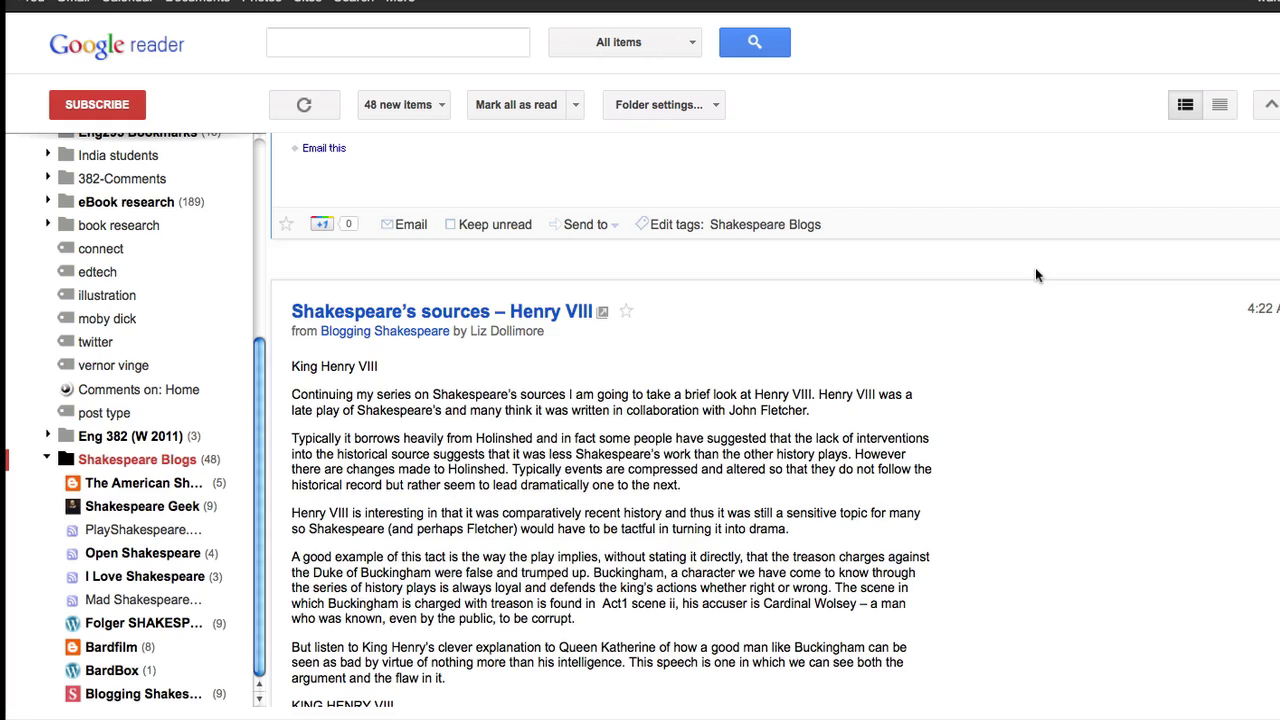
# - Go to the post Private Romeo: A New Film, play its embedded trailer and read the rest of the post
pyautogui.scroll(-16, 1035, 267)
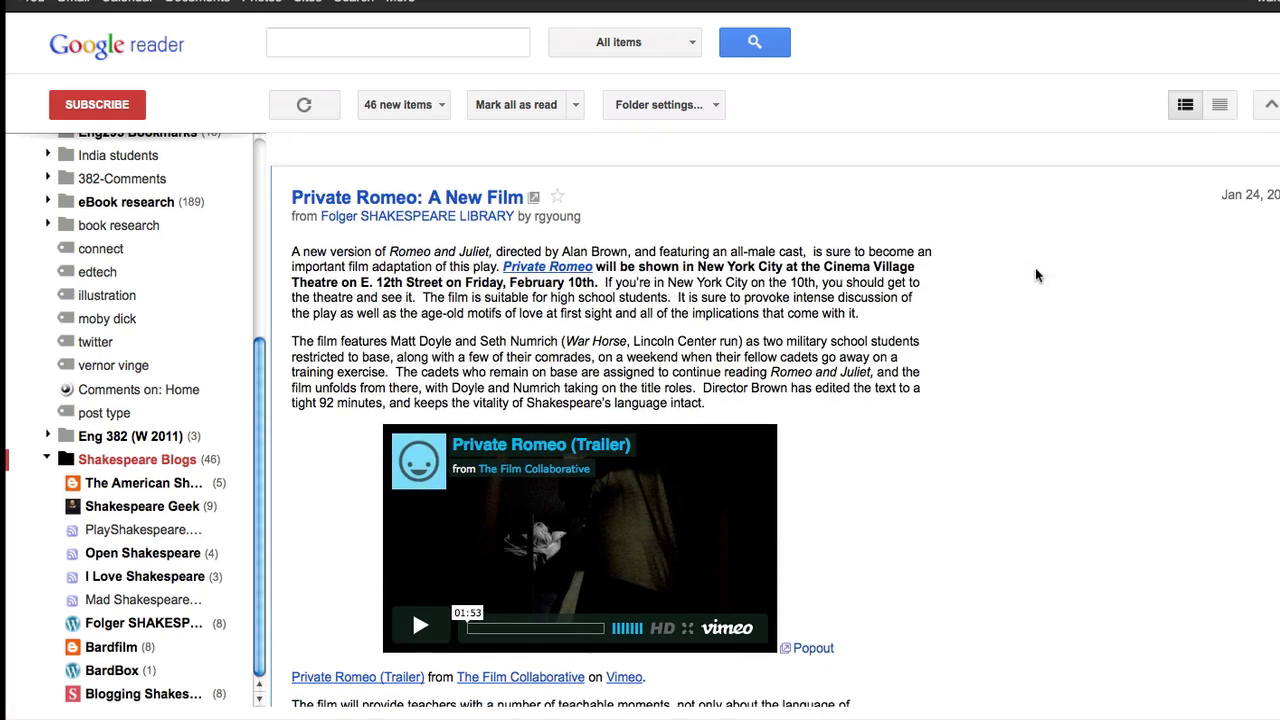
pyautogui.scroll(-1, 1035, 267)
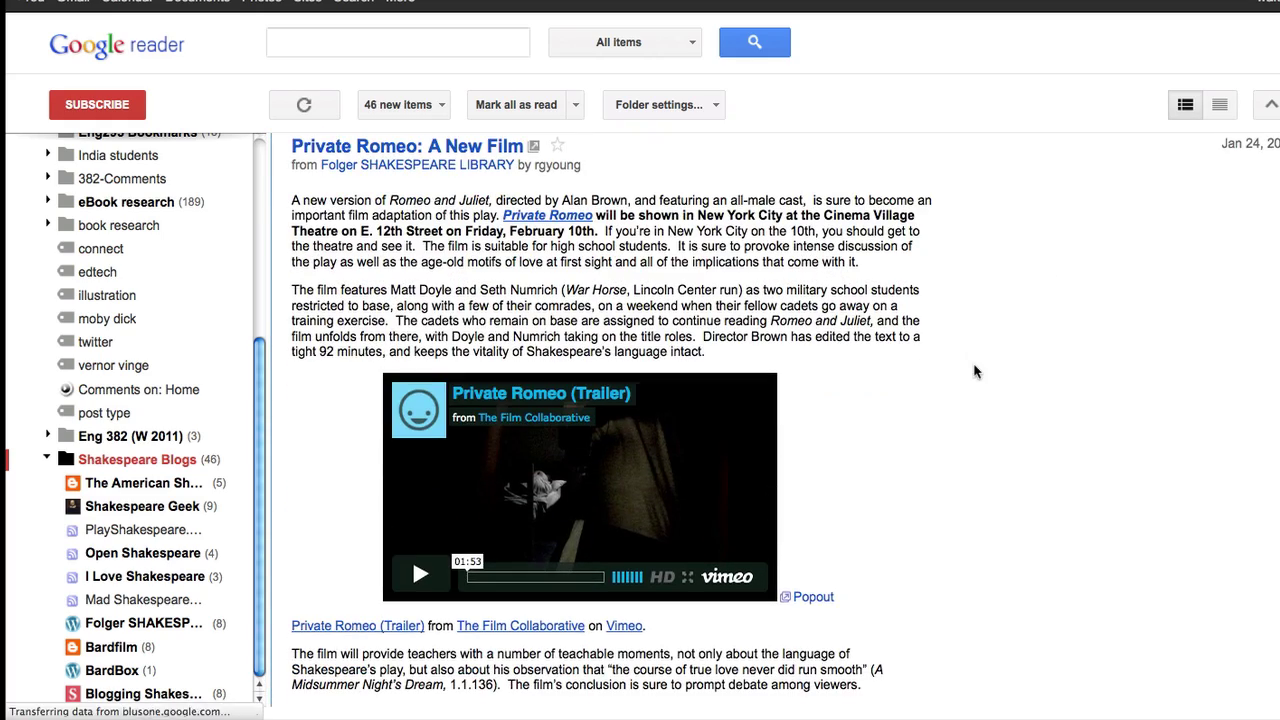
pyautogui.click(421, 576)
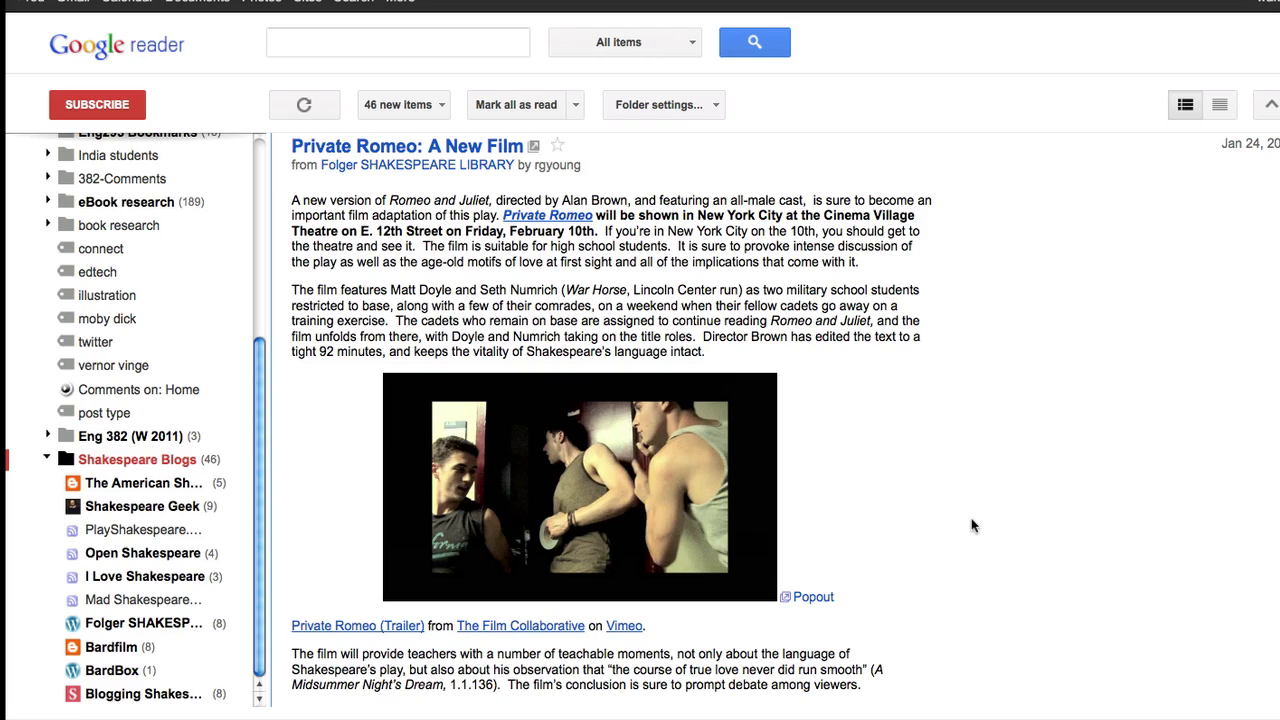
pyautogui.scroll(-3, 971, 525)
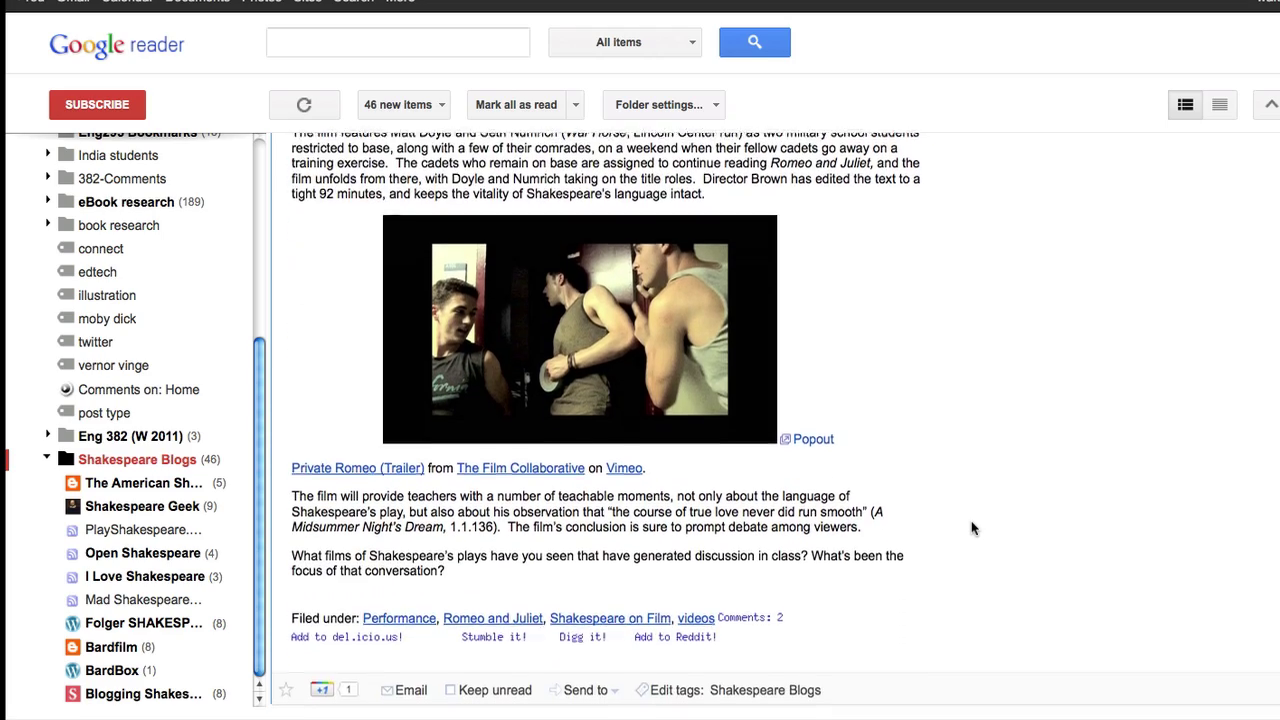
# - Finish the Private Romeo post and read through Shakespeare's Many Moods of Love to the start of Geeklet Story Time, Part 2
pyautogui.scroll(-2, 971, 528)
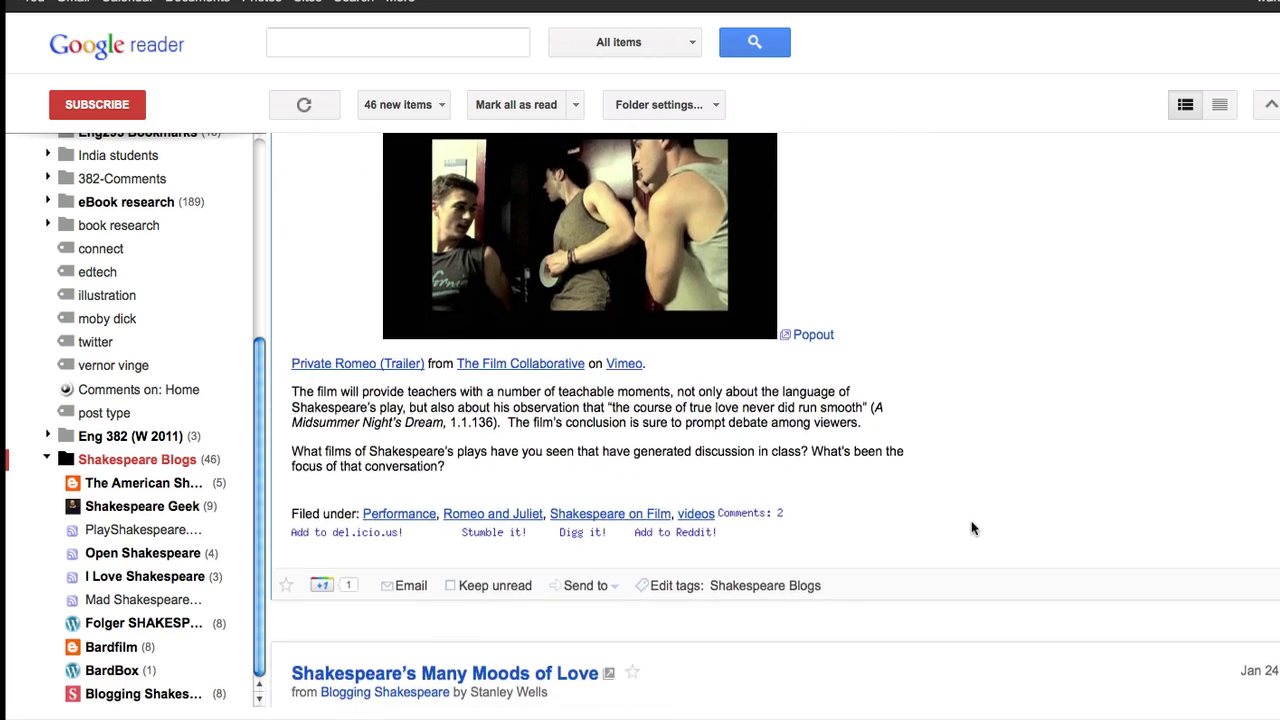
pyautogui.scroll(-5, 971, 528)
pyautogui.scroll(-8, 971, 528)
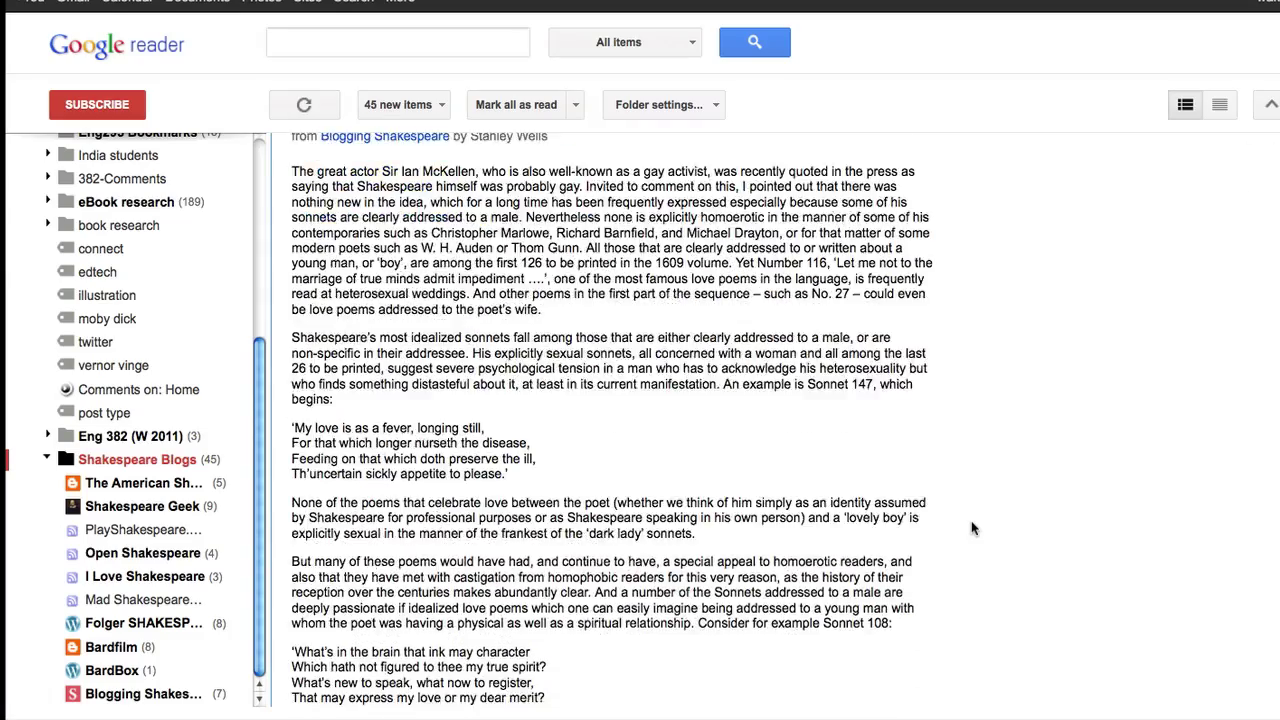
pyautogui.scroll(-6, 971, 528)
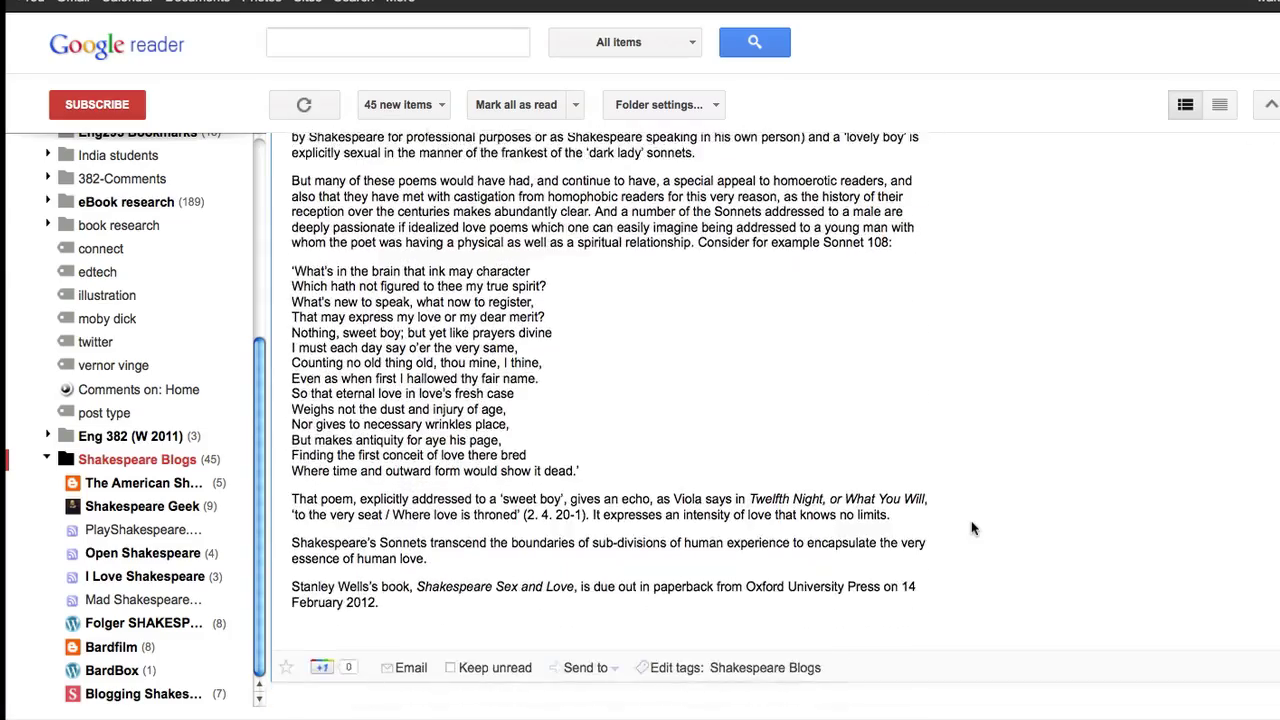
pyautogui.scroll(-9, 971, 528)
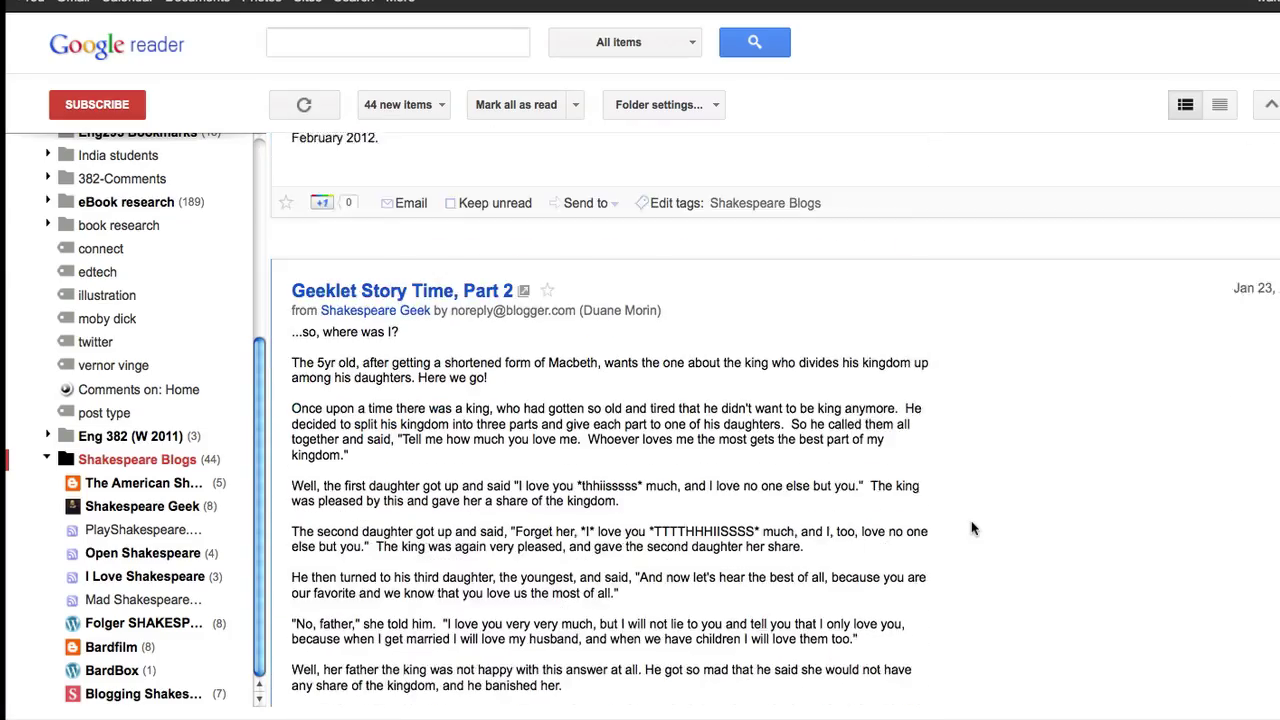
# - Skim both Geeklet Story Time posts and continue to the title of A Midsummer in Midwinter
pyautogui.scroll(-10, 971, 528)
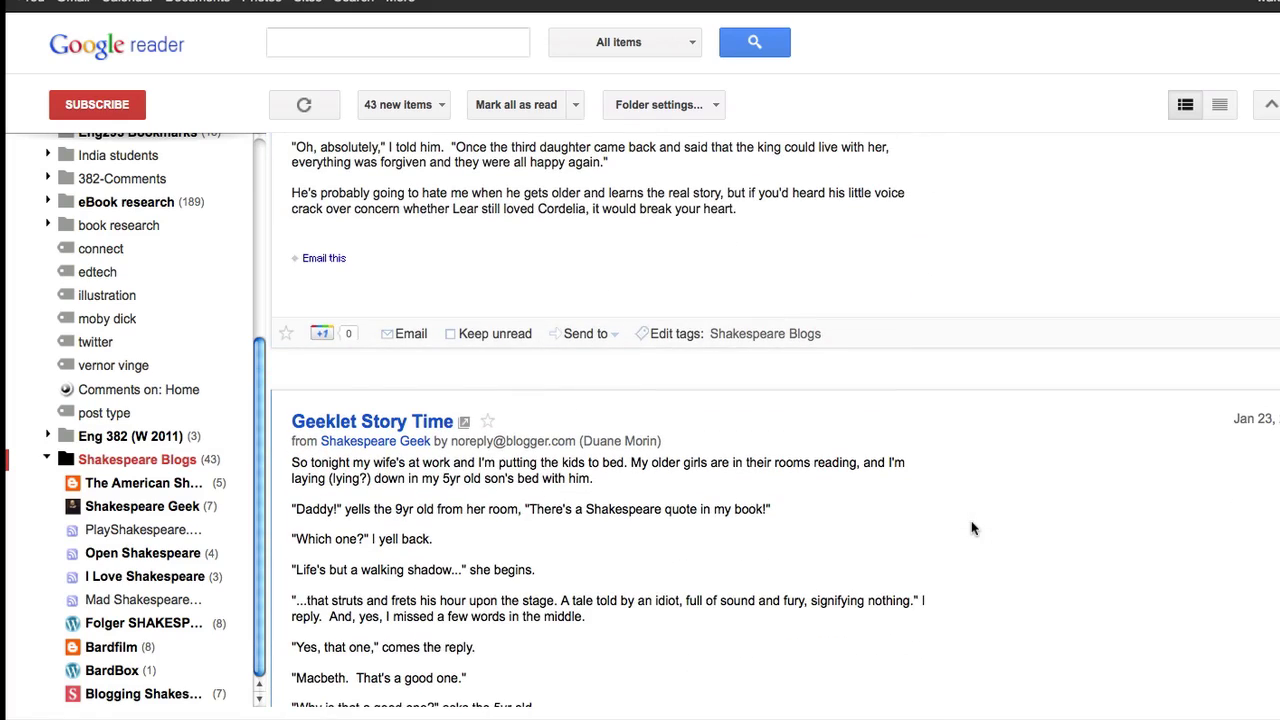
pyautogui.scroll(-3, 971, 528)
pyautogui.scroll(-1, 971, 528)
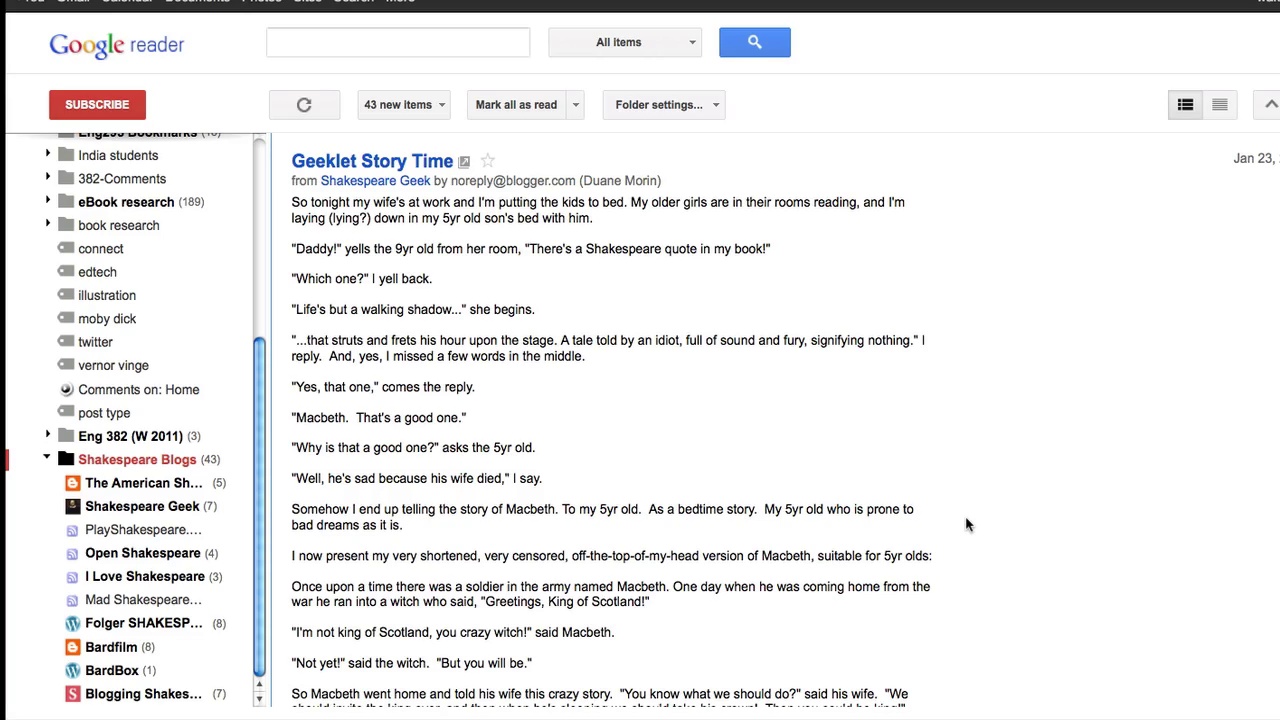
pyautogui.scroll(-15, 966, 524)
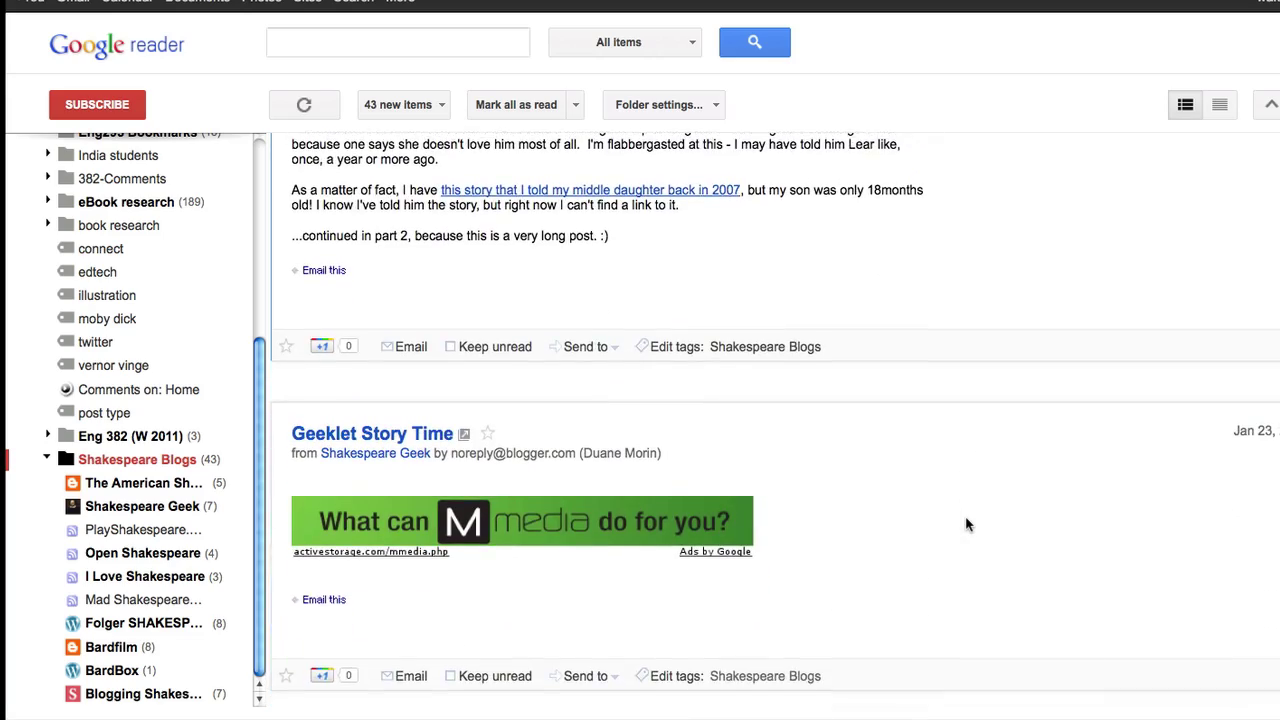
pyautogui.scroll(-15, 966, 524)
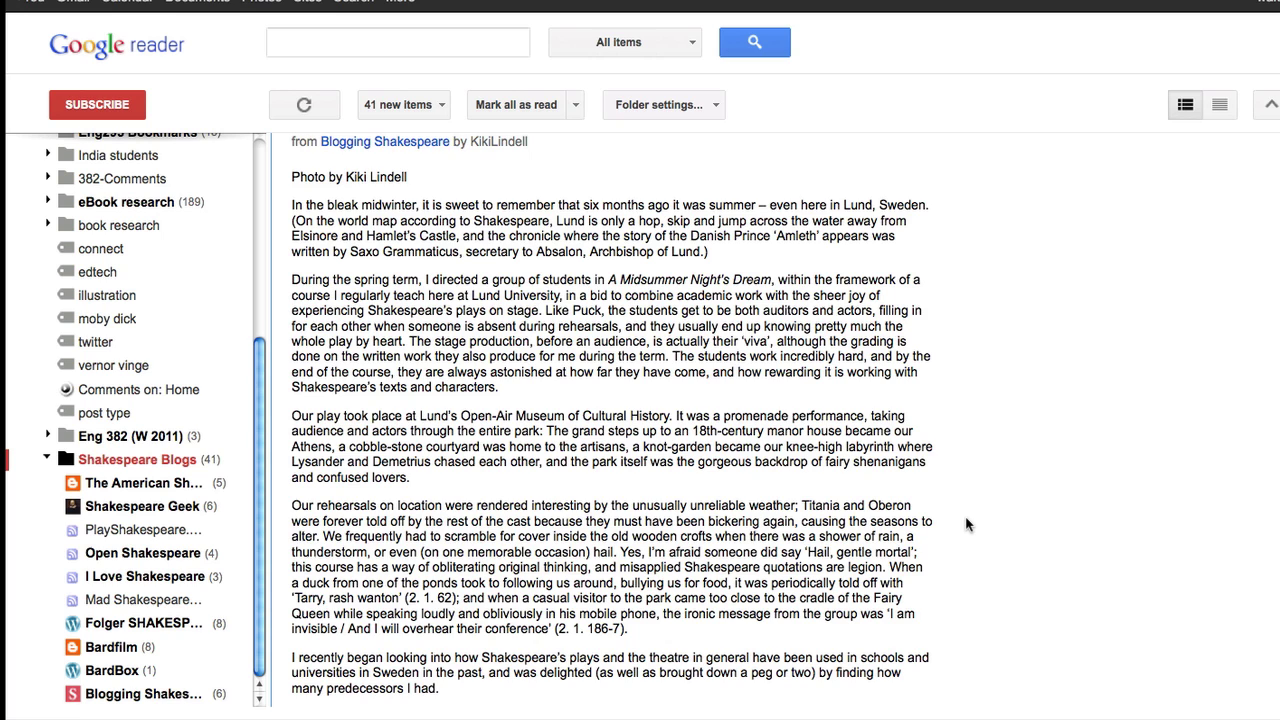
pyautogui.scroll(1, 966, 524)
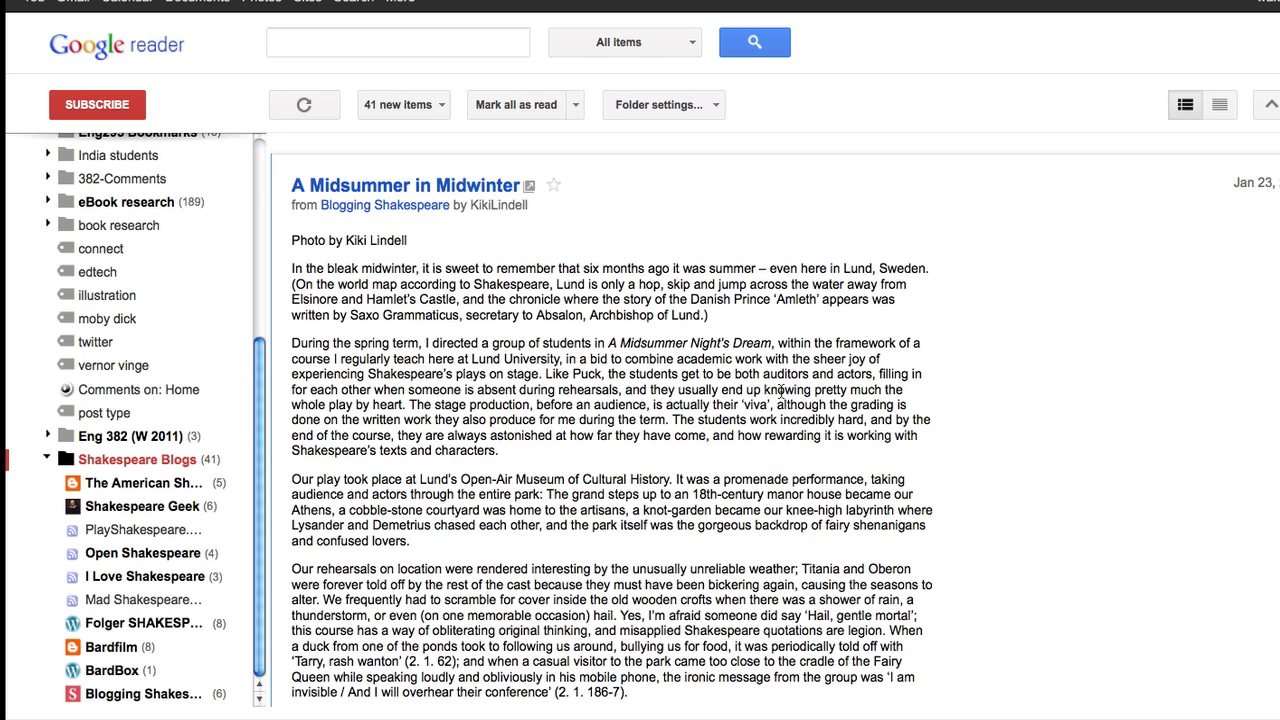
# - Open A Midsummer in Midwinter on the original Blogging Shakespeare site, look through the page, and close it to return to the reader
pyautogui.click(423, 187)
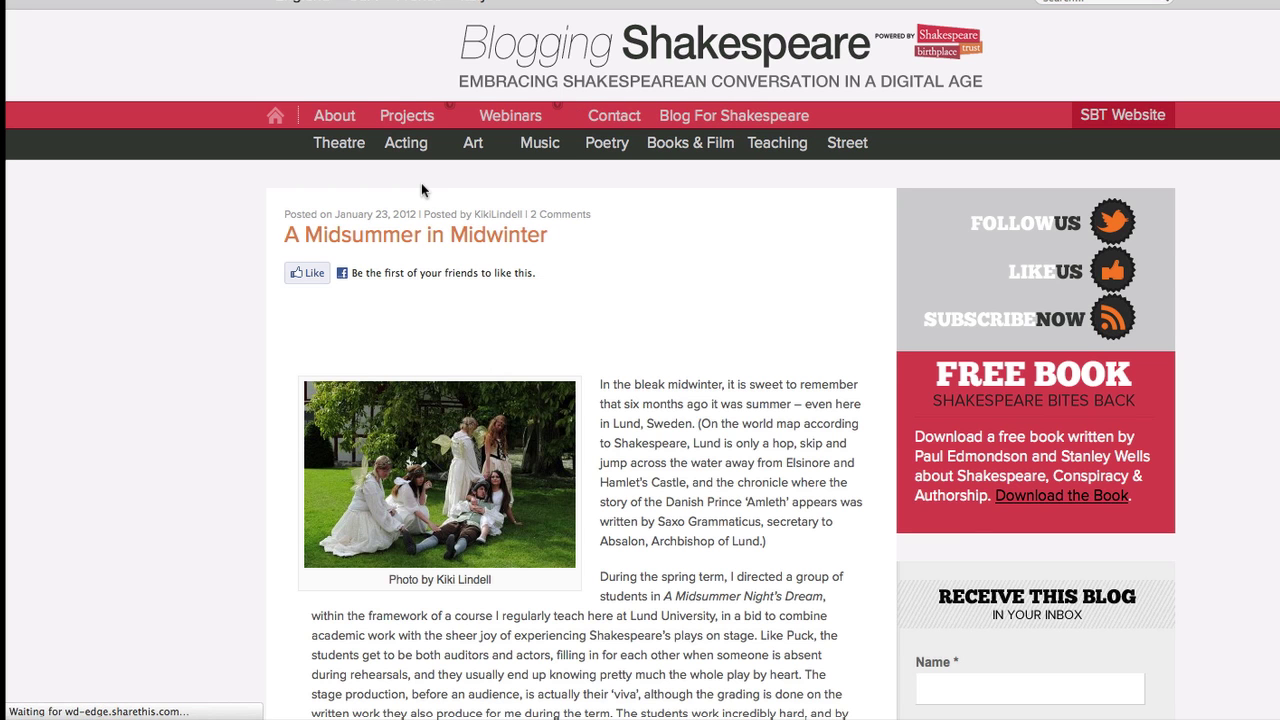
pyautogui.scroll(-2, 737, 370)
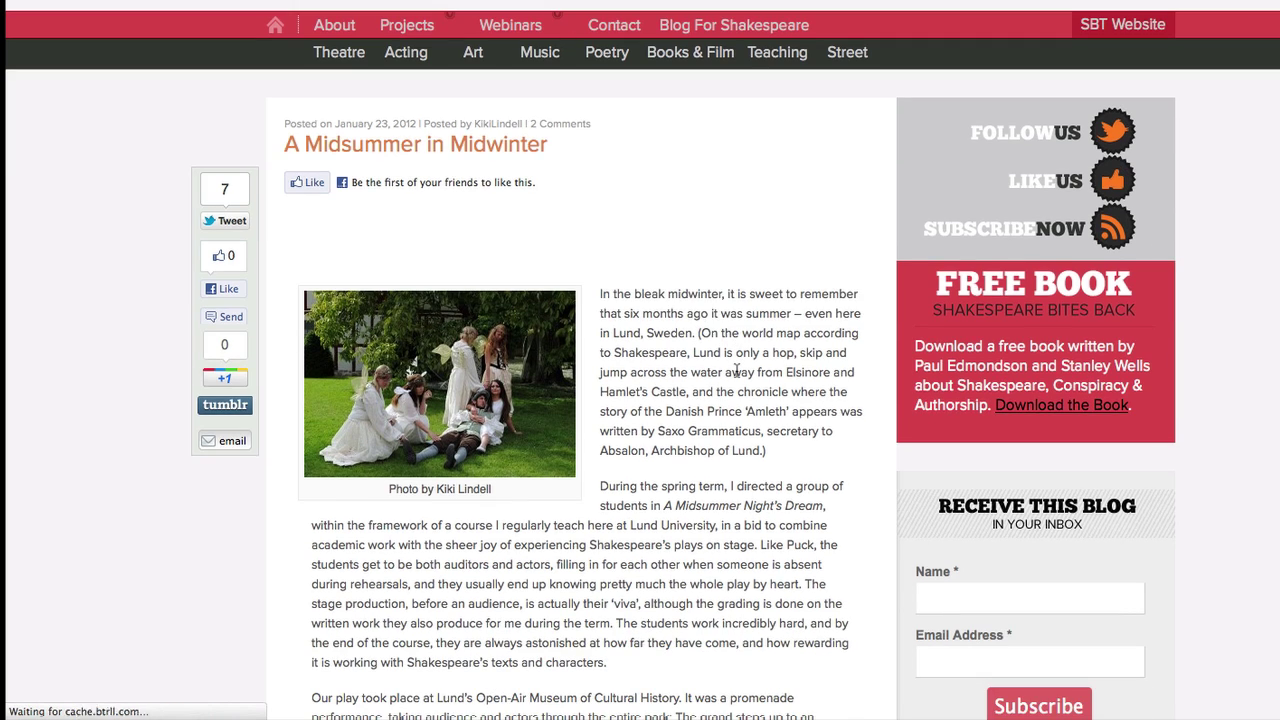
pyautogui.scroll(-10, 737, 370)
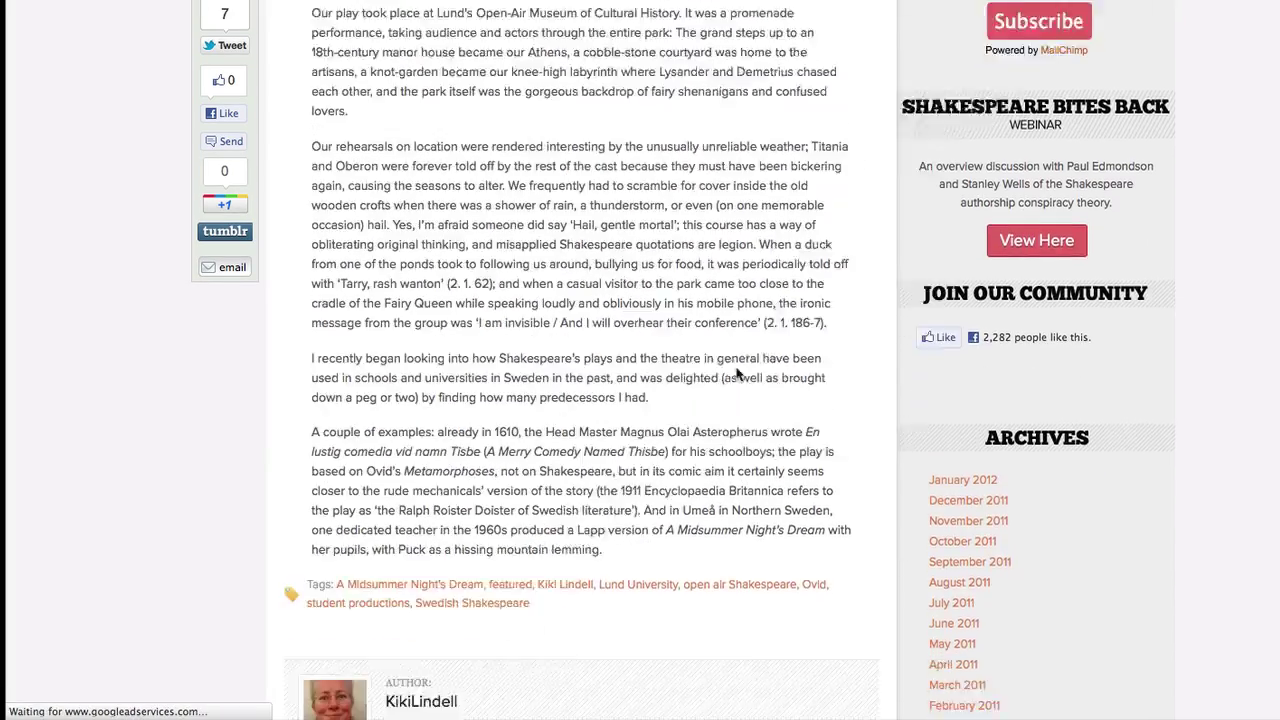
pyautogui.scroll(-3, 737, 374)
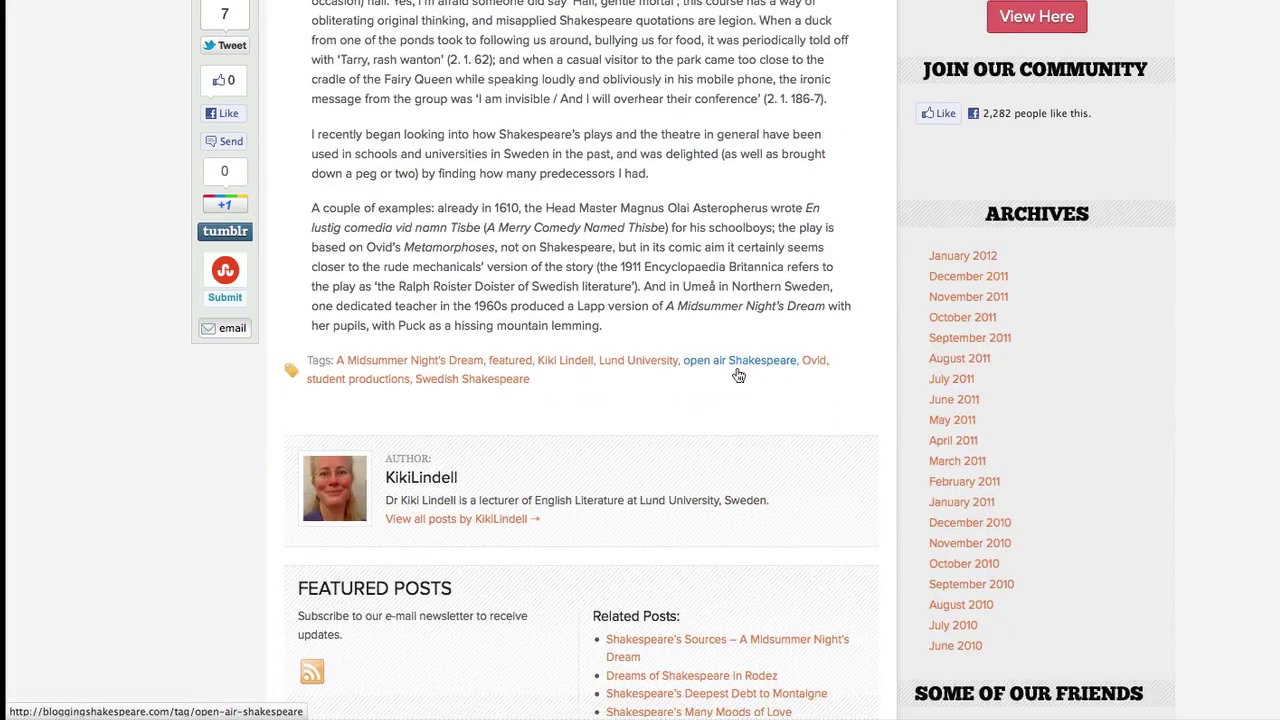
pyautogui.scroll(15, 737, 374)
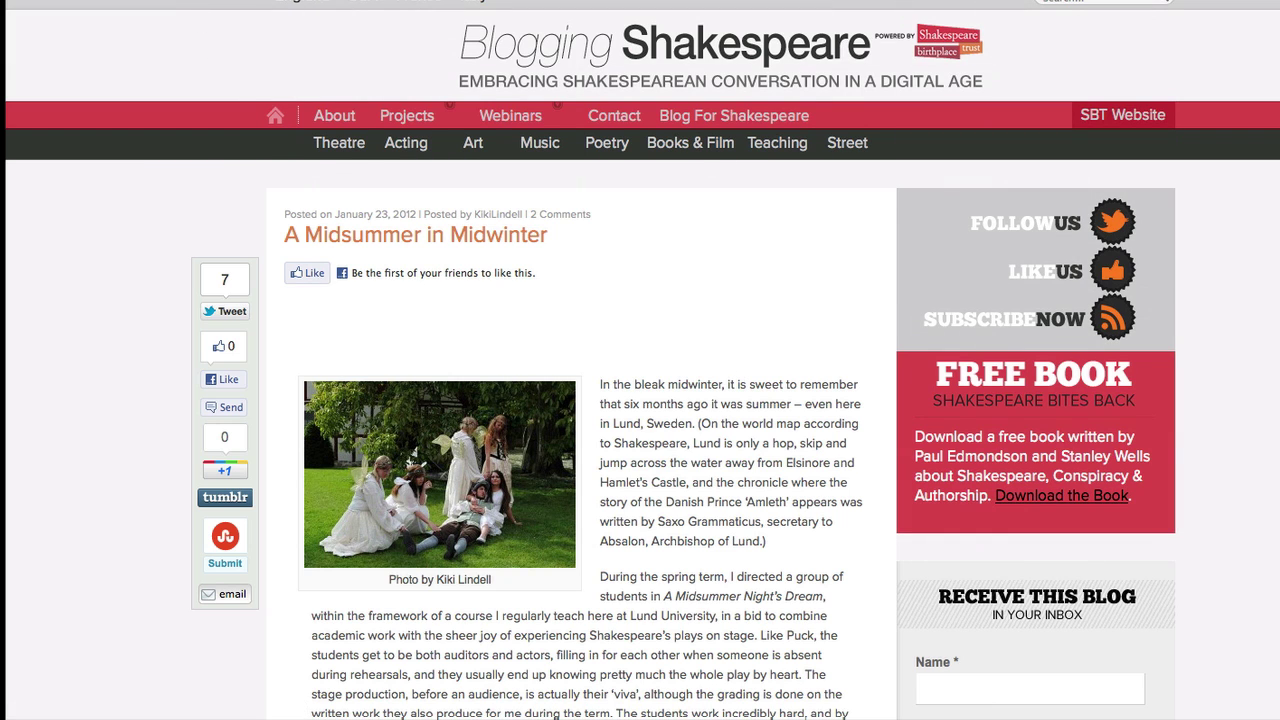
pyautogui.press('super+w')
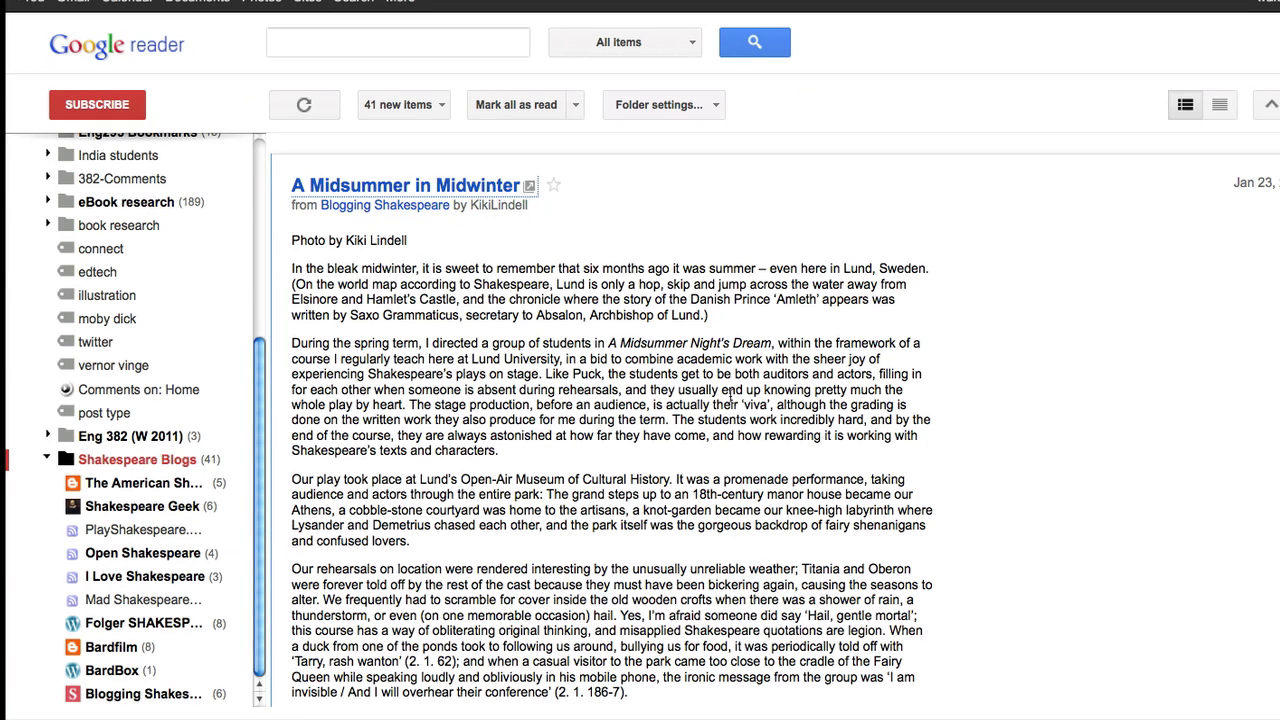
# - Star the post A Midsummer in Midwinter from the end of the post and return to its title
pyautogui.scroll(-5, 643, 397)
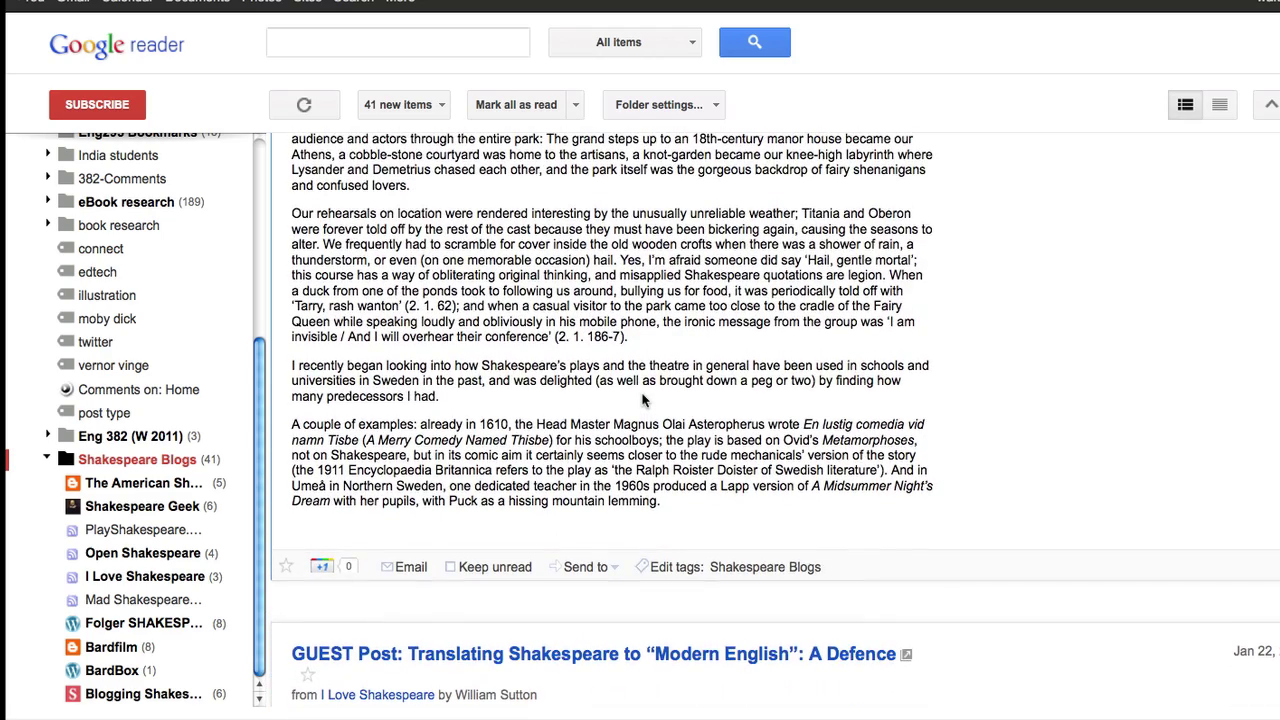
pyautogui.scroll(-3, 643, 400)
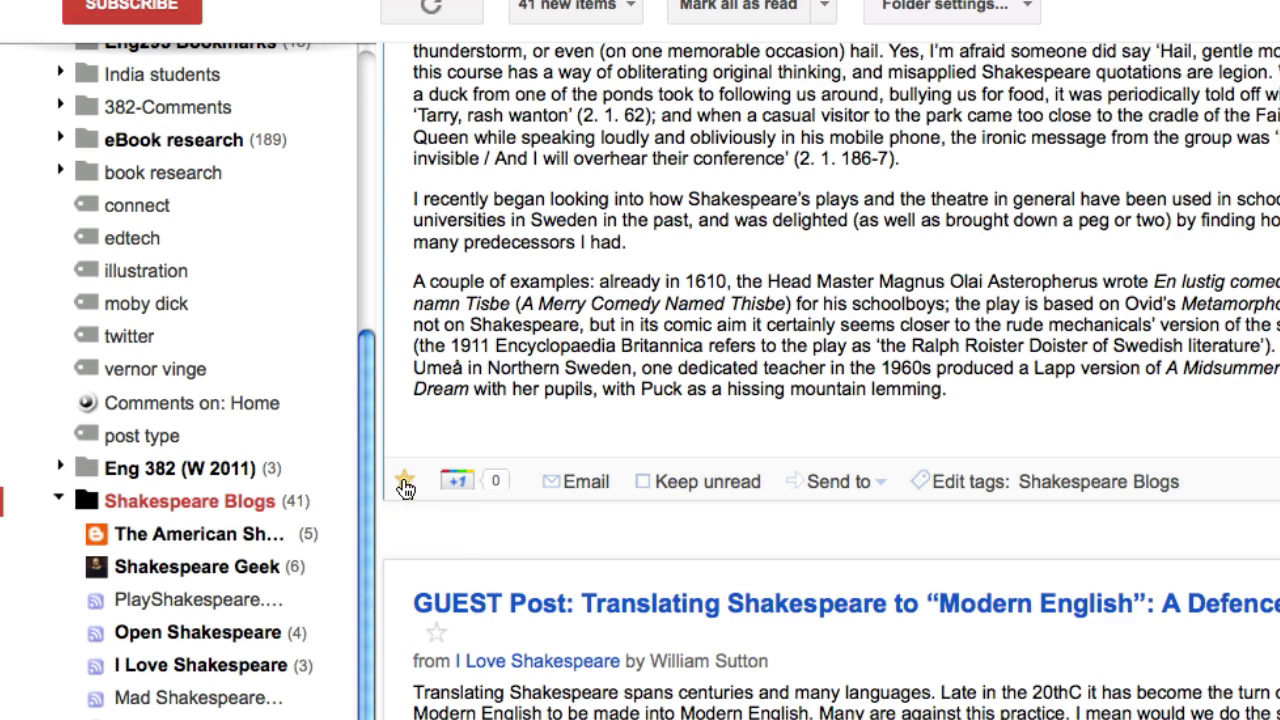
pyautogui.scroll(5, 474, 350)
pyautogui.scroll(2, 474, 350)
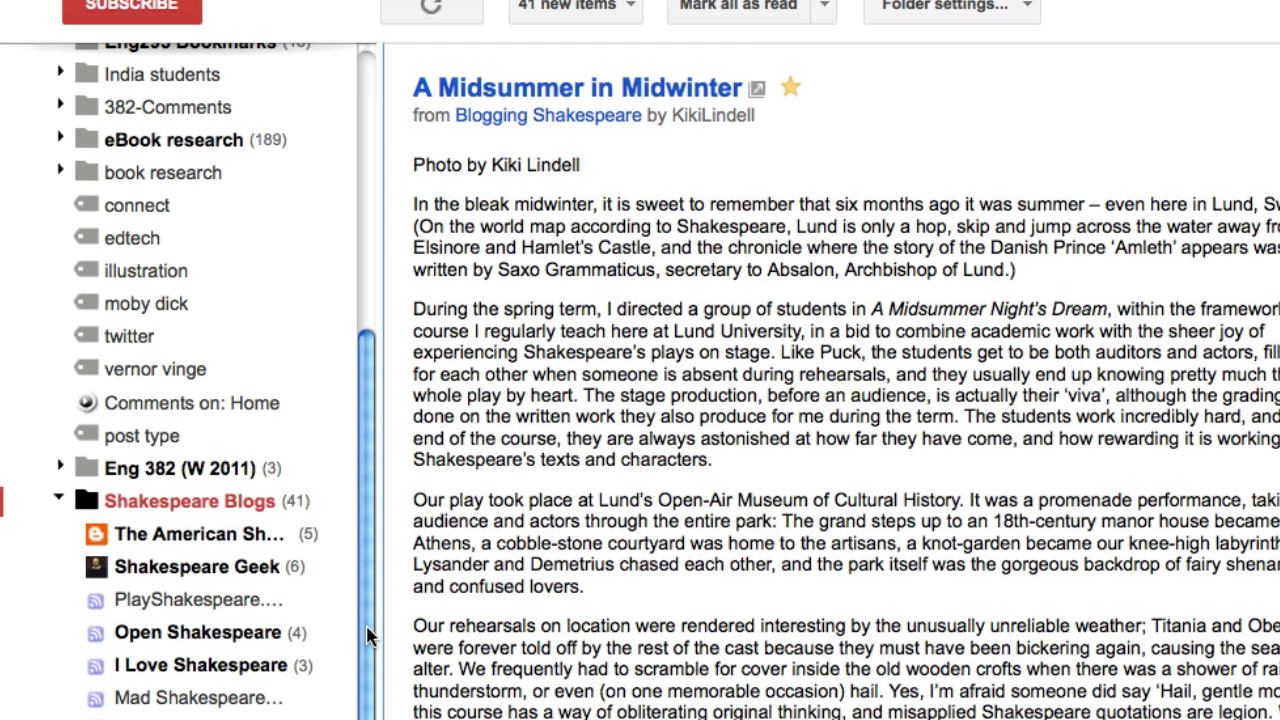
# - Expand All items in the subscription list and show the starred items, starting with A Midsummer in Midwinter
pyautogui.moveTo(367, 635); pyautogui.dragTo(372, 360)
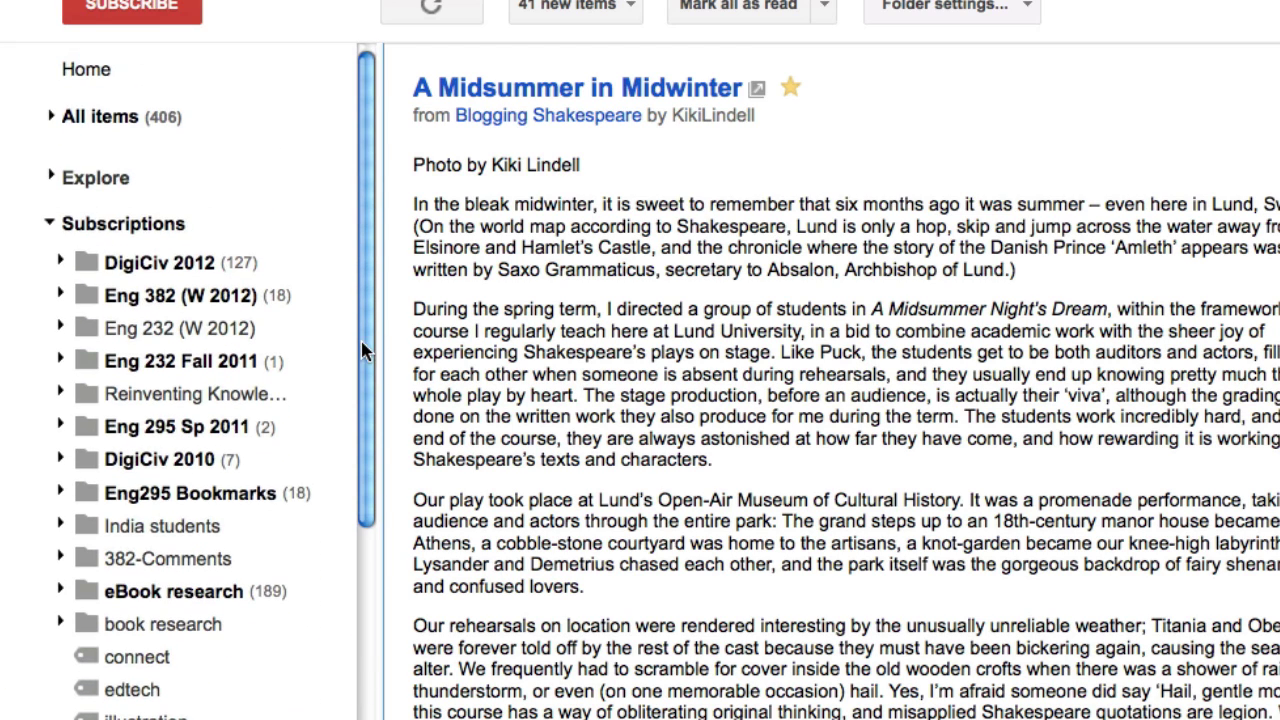
pyautogui.click(51, 118)
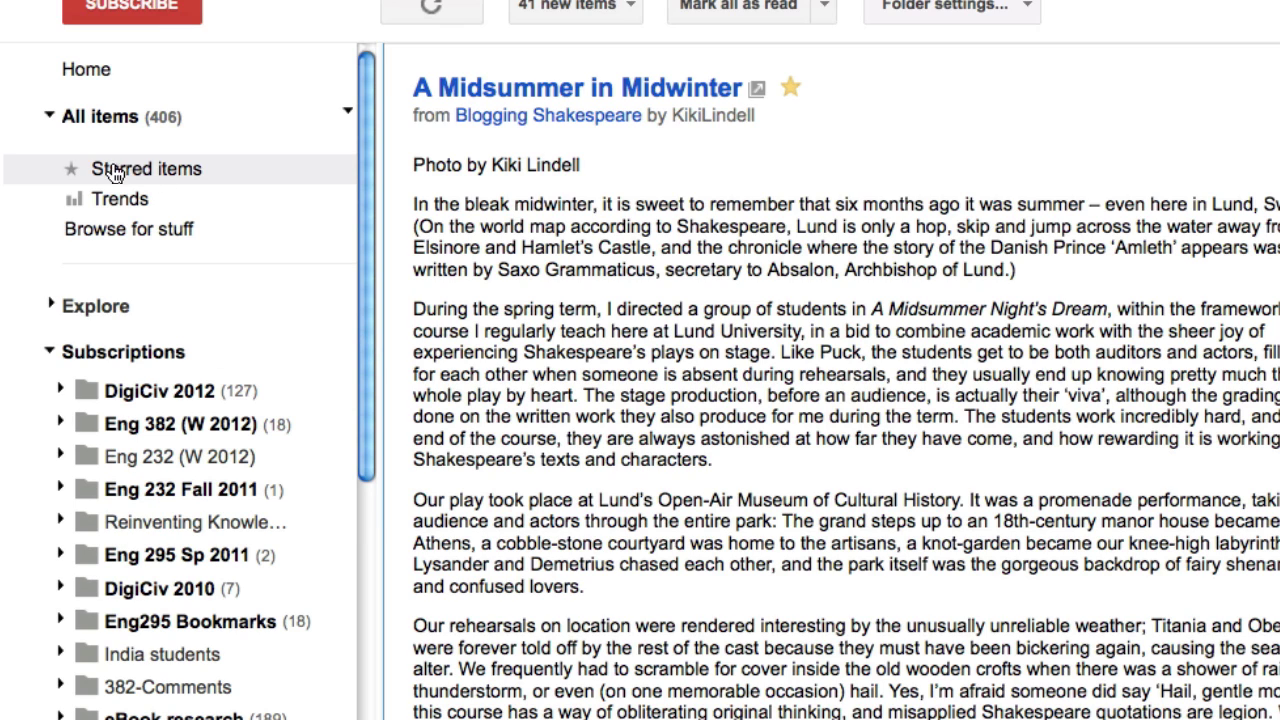
pyautogui.click(150, 170)
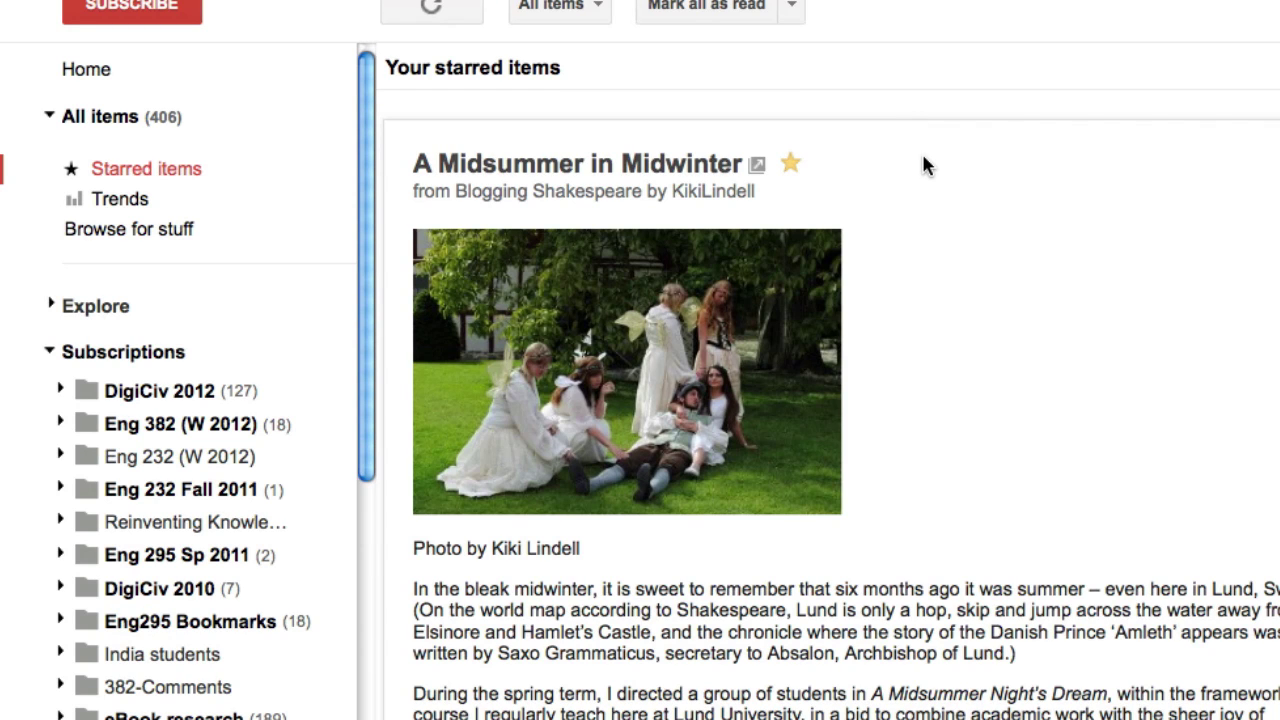
pyautogui.scroll(-1, 923, 157)
pyautogui.scroll(-1, 923, 158)
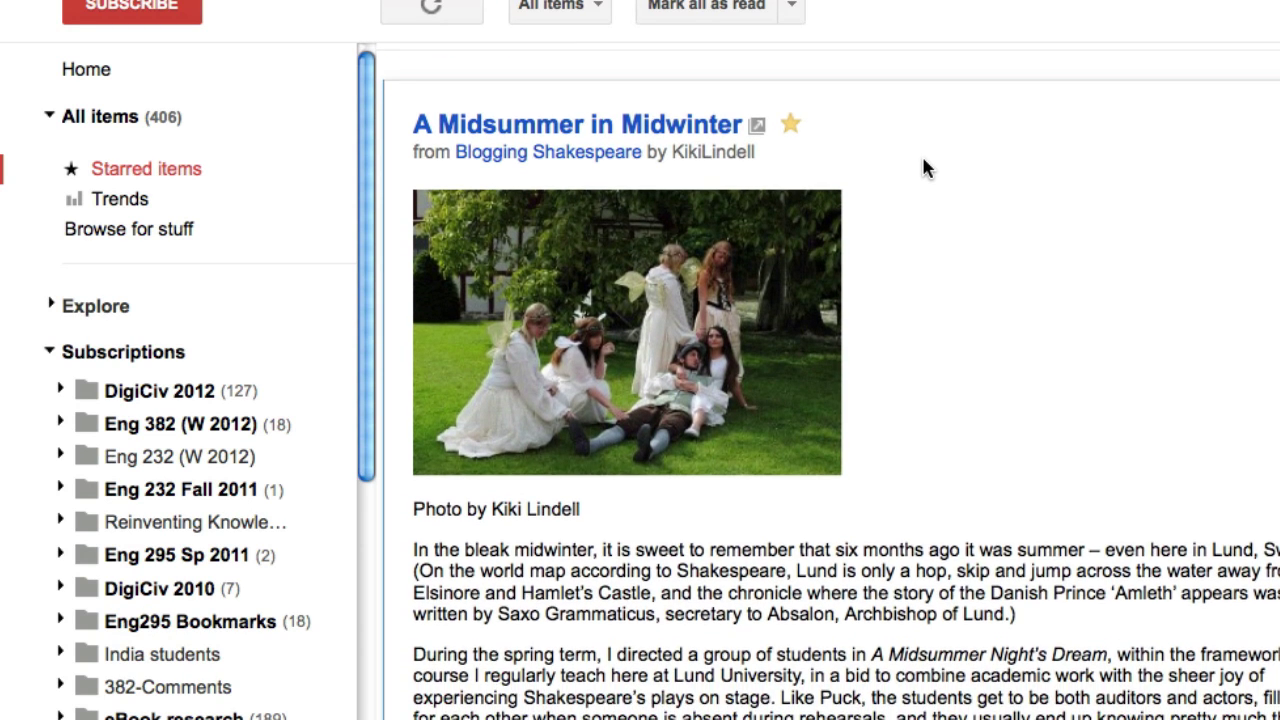
pyautogui.scroll(1, 923, 160)
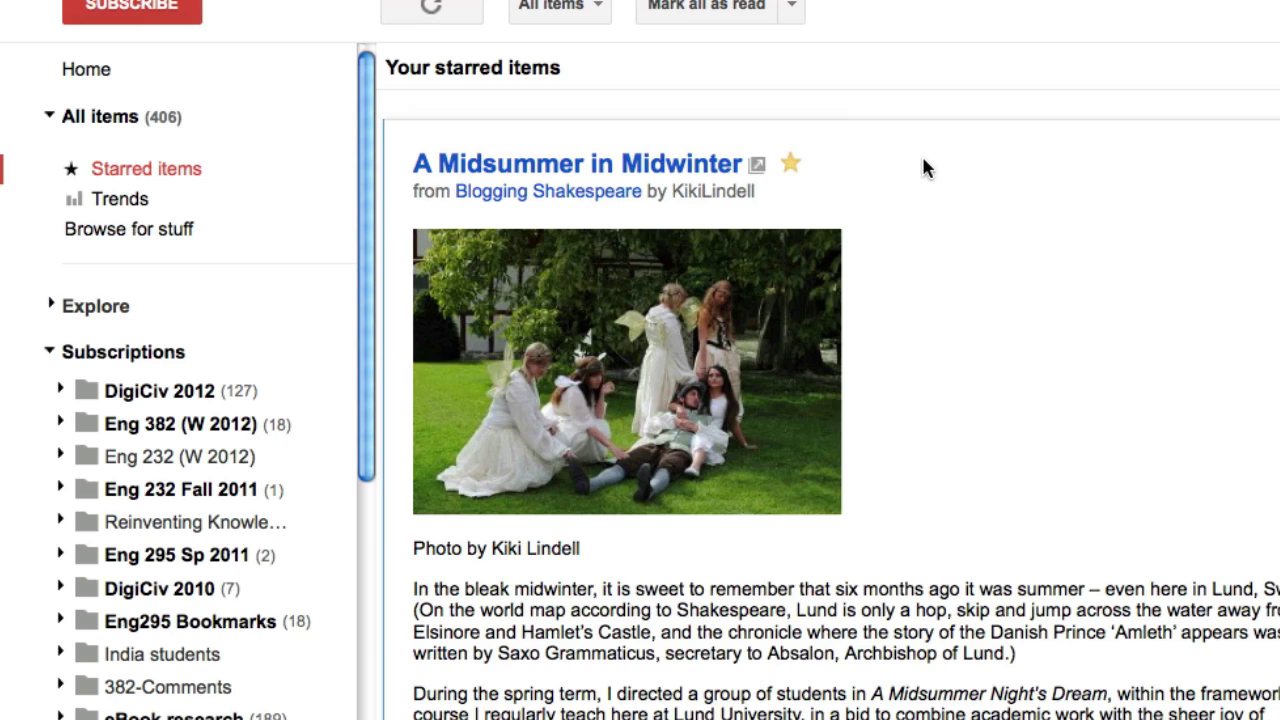
# - Go to the end of the starred A Midsummer in Midwinter post and review its +1 and Send to sharing options
pyautogui.scroll(-7, 1071, 497)
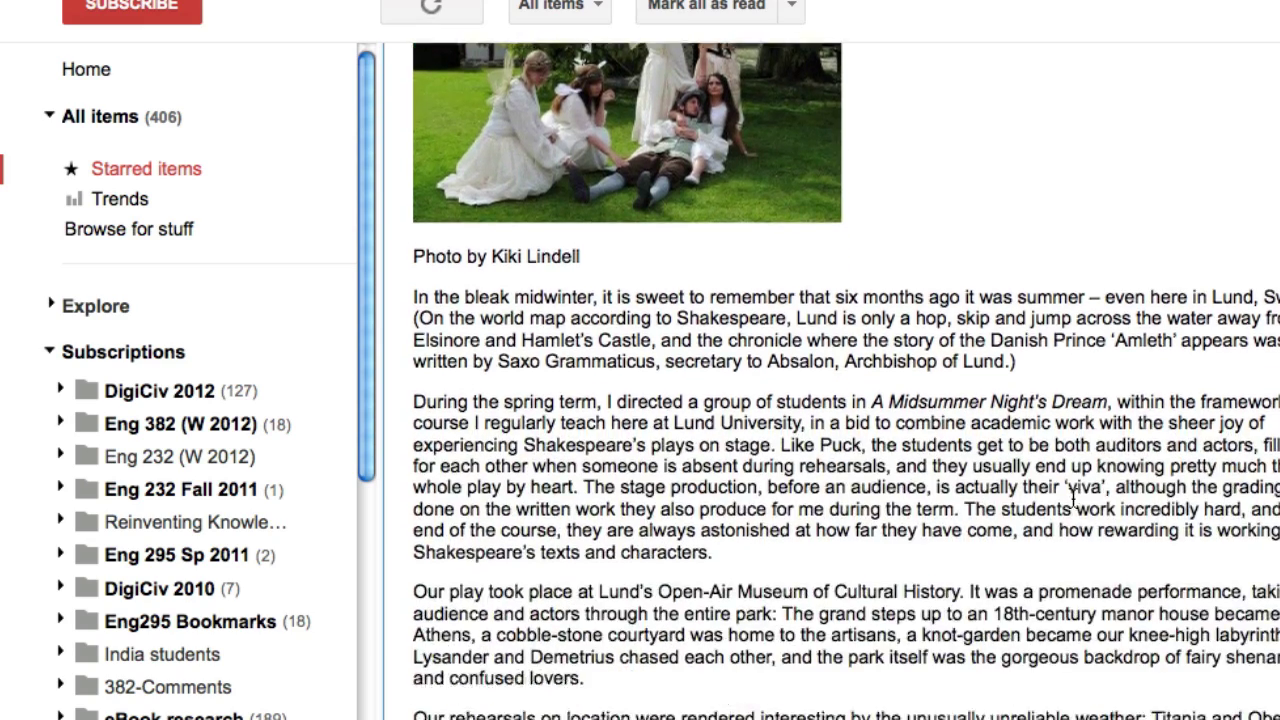
pyautogui.scroll(-15, 1071, 497)
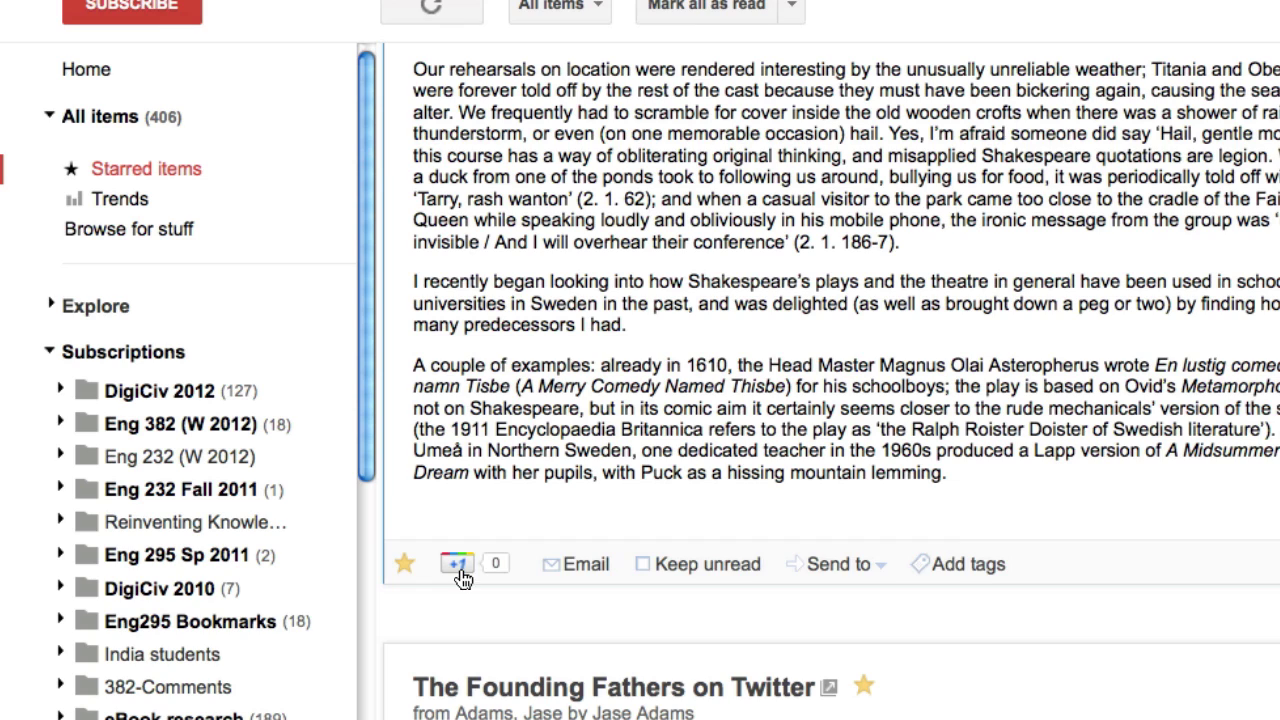
pyautogui.moveTo(460, 569)
pyautogui.click(880, 566)
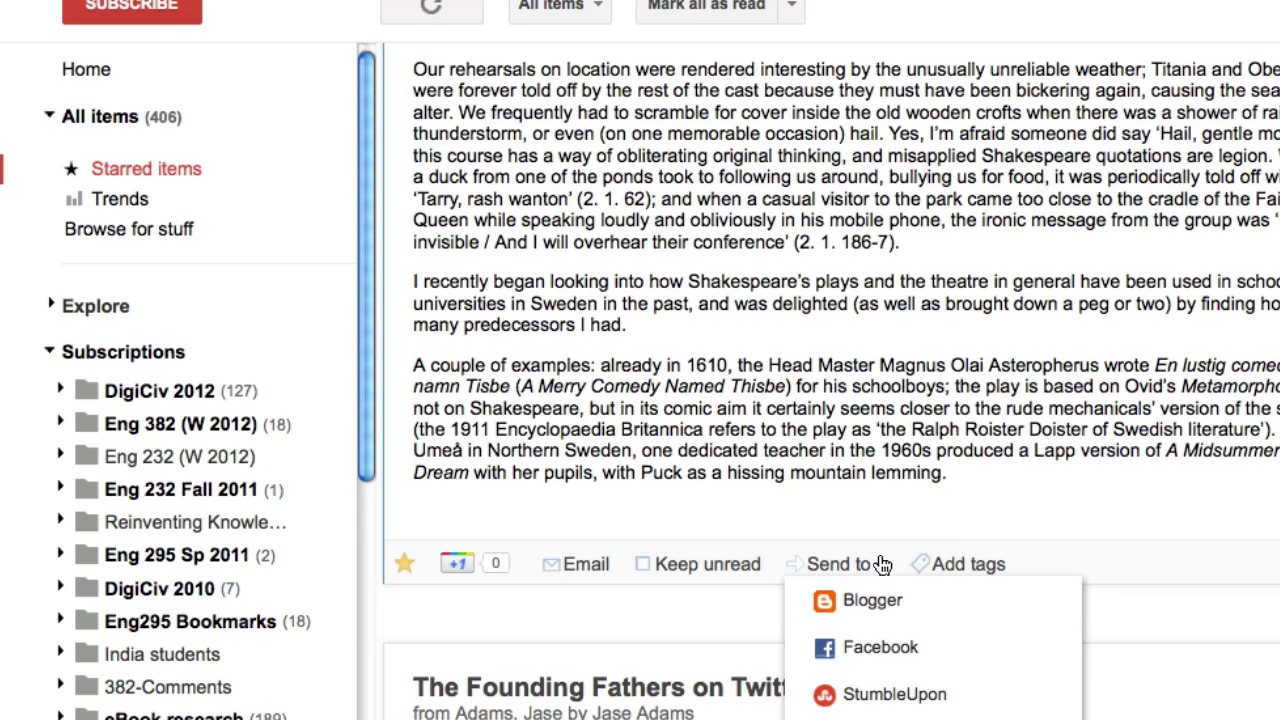
pyautogui.click(1072, 508)
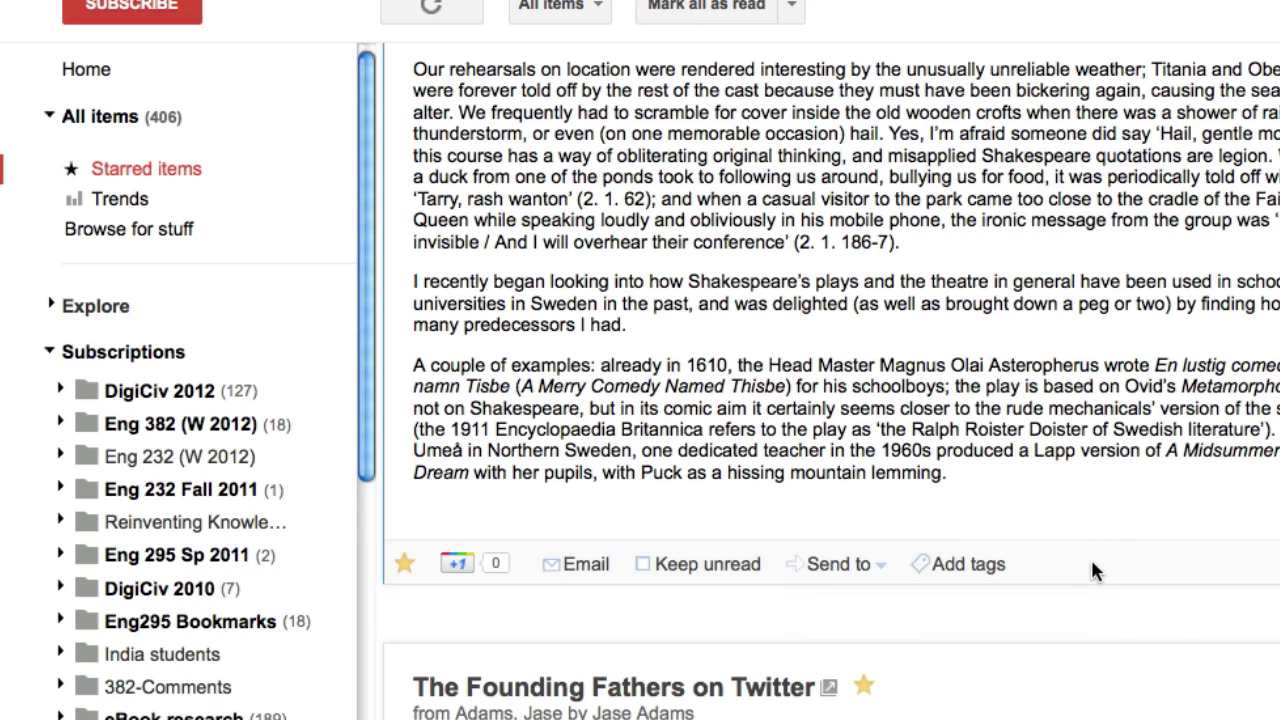
# - Add the tag performance to the A Midsummer in Midwinter post and save it
pyautogui.click(968, 566)
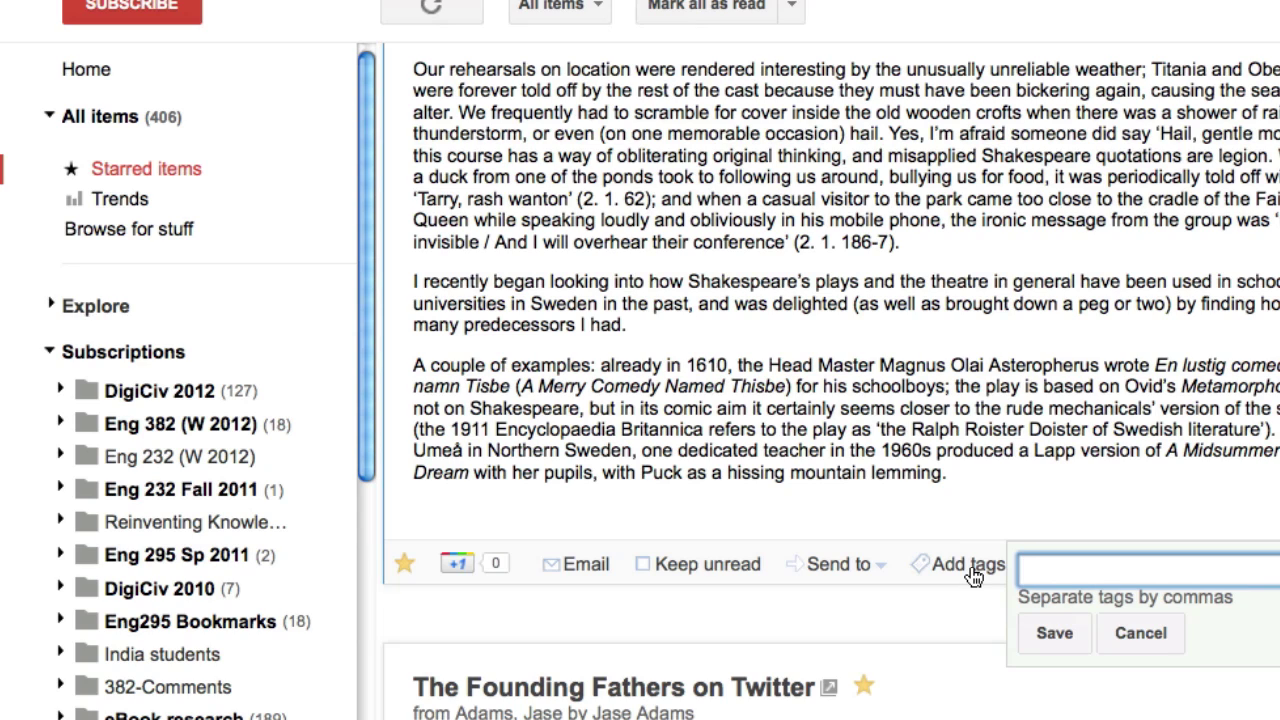
pyautogui.write('per')
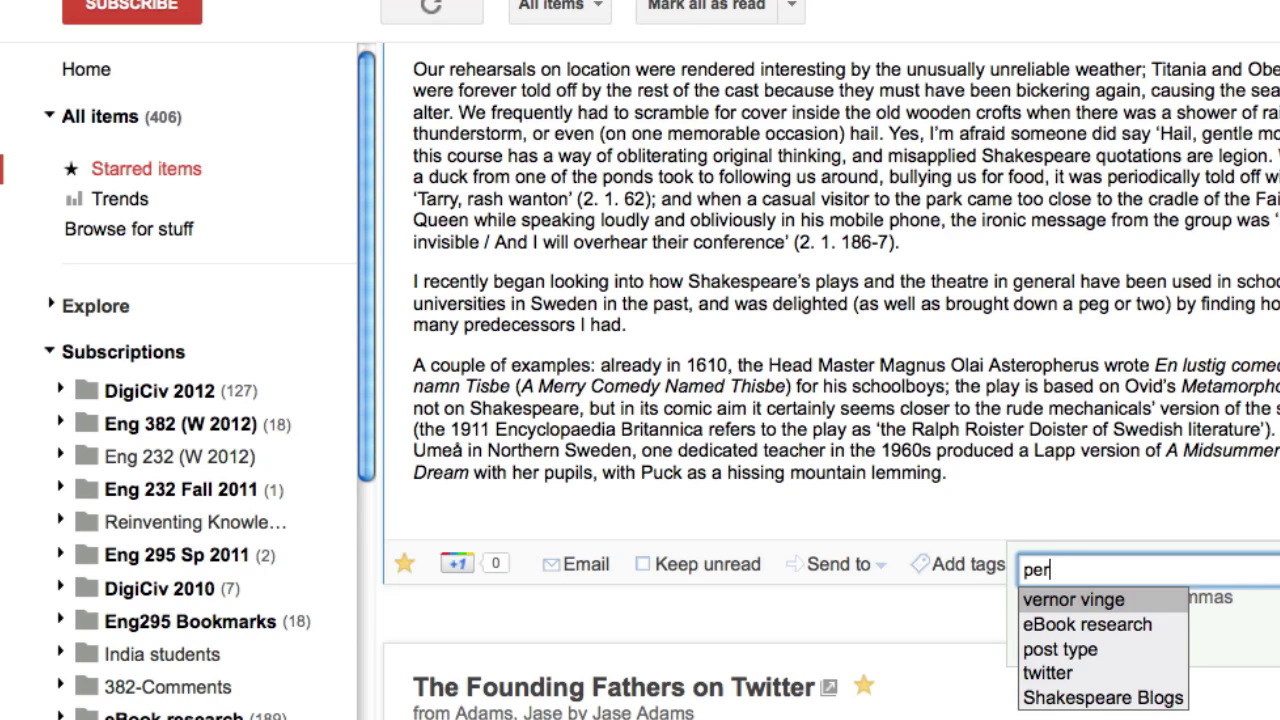
pyautogui.write('formance')
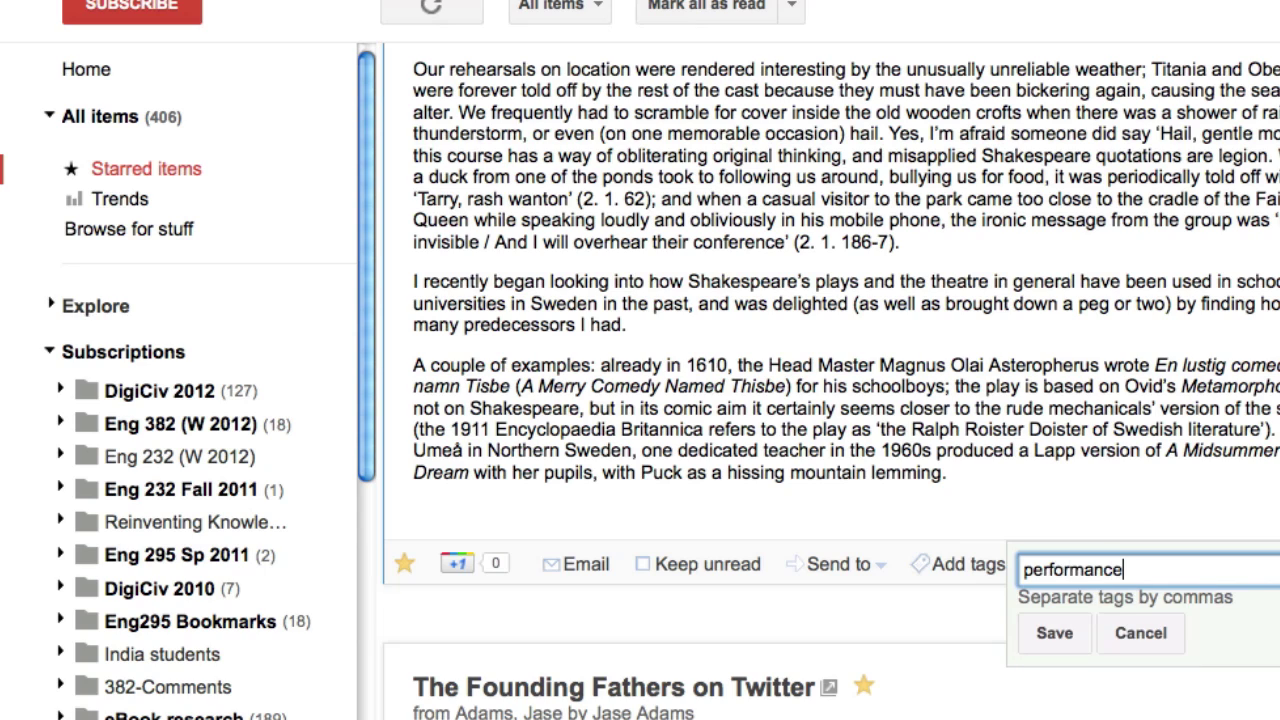
pyautogui.click(1057, 637)
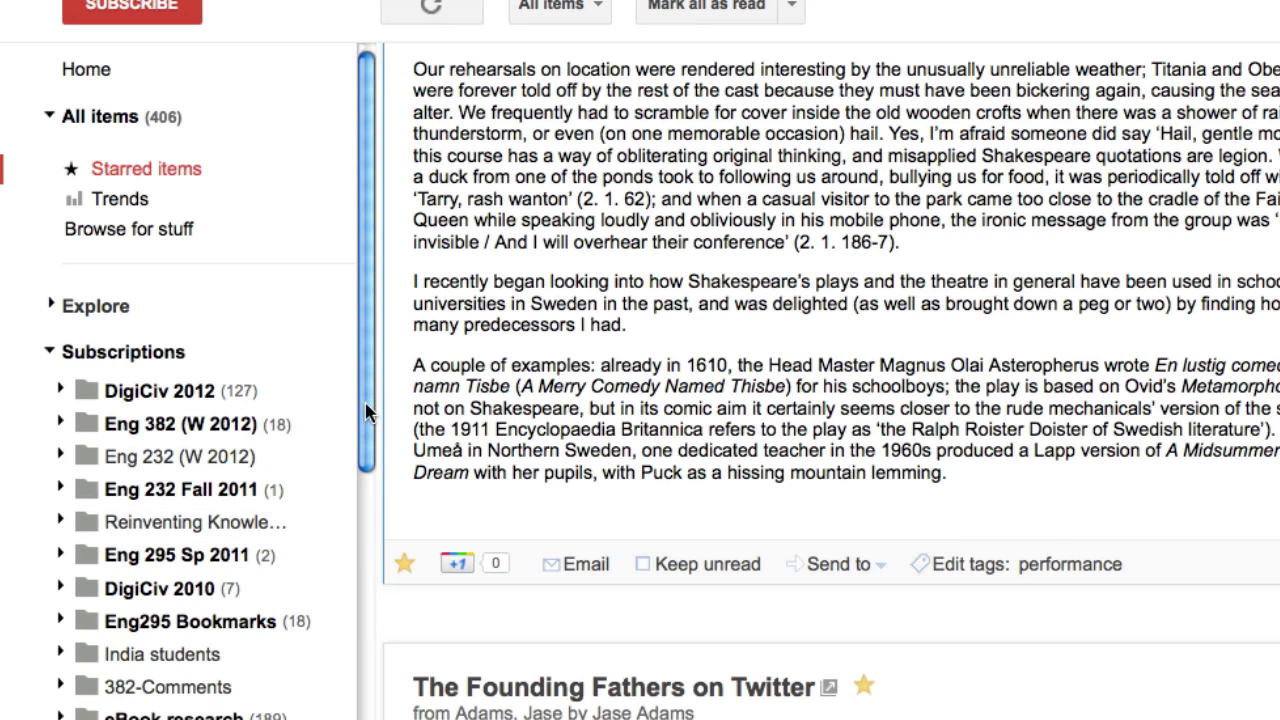
# - Collapse the Shakespeare Blogs folder and view the posts tagged performance through to the end of the list
pyautogui.moveTo(366, 413); pyautogui.dragTo(364, 602)
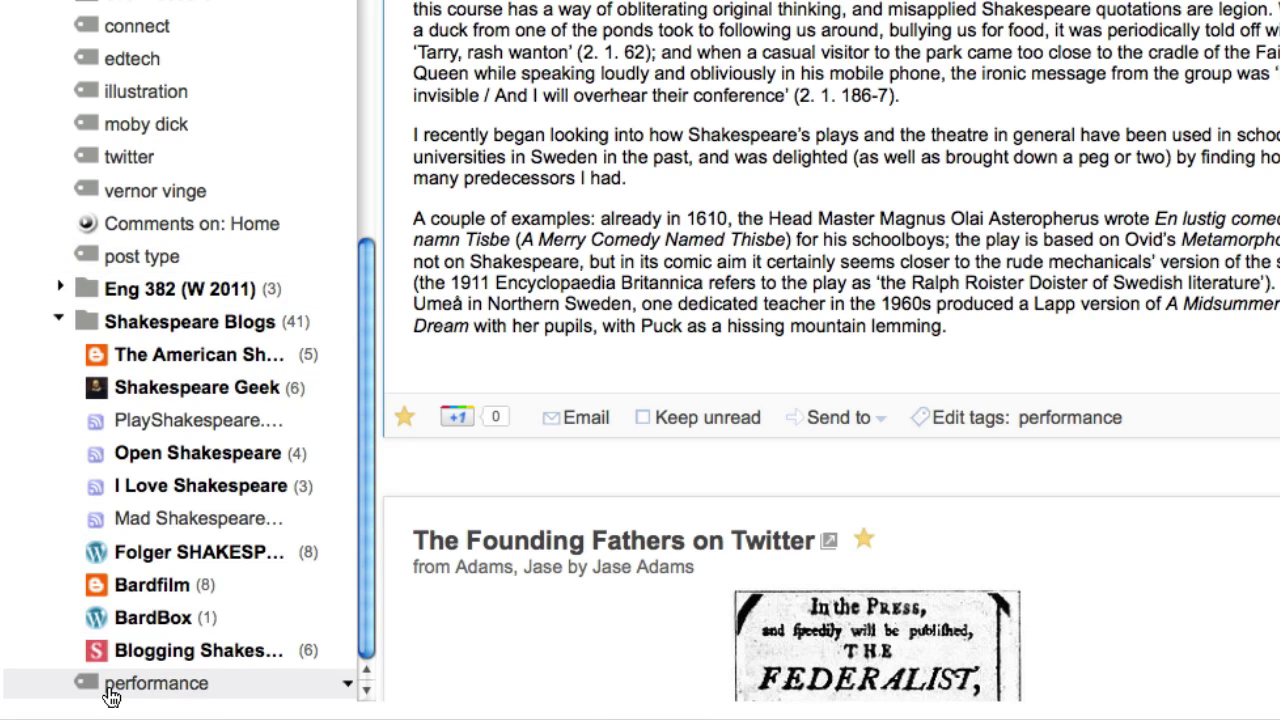
pyautogui.click(59, 321)
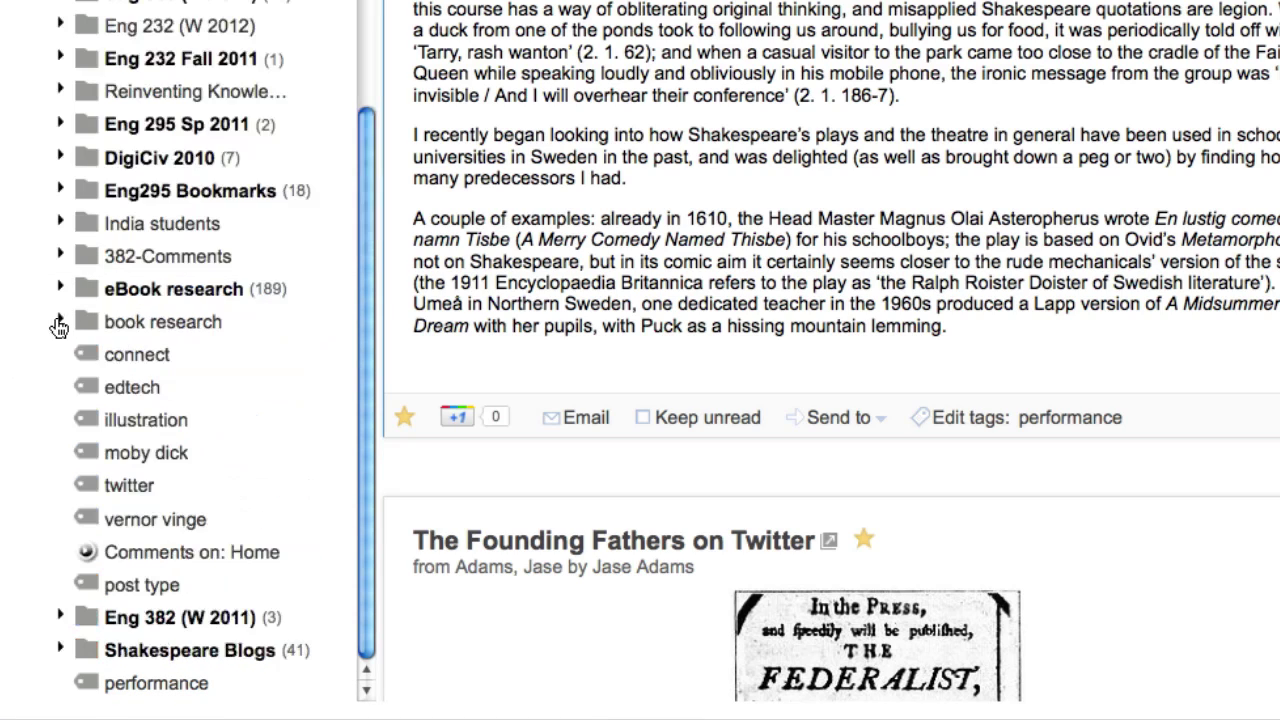
pyautogui.click(156, 686)
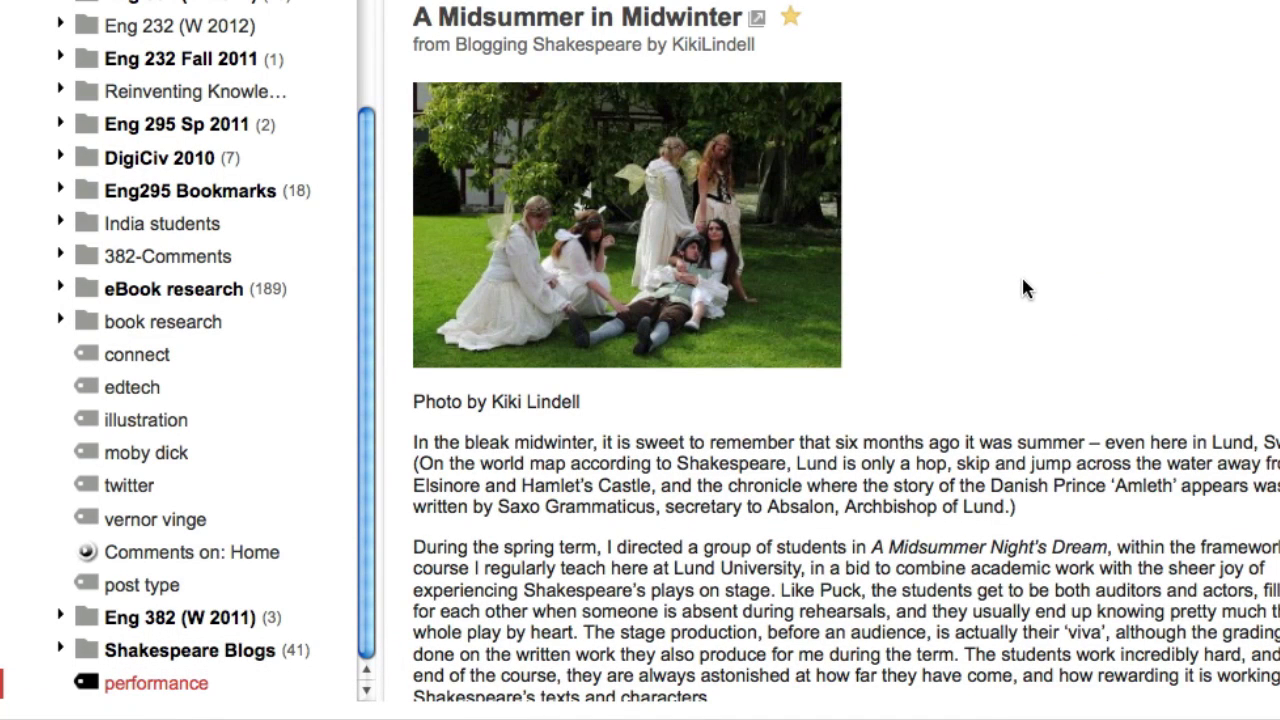
pyautogui.scroll(-10, 1038, 300)
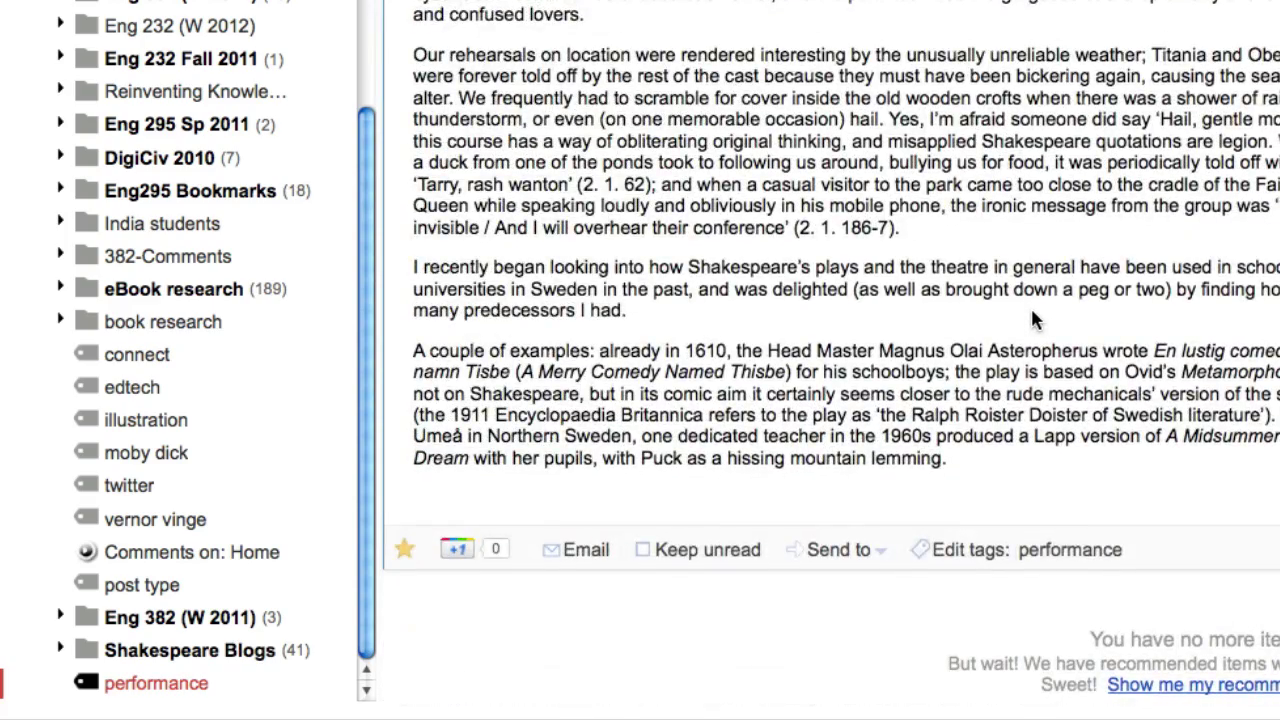
# - Look over the A Midsummer in Midwinter post tagged performance, from its title to its tags at the end
pyautogui.scroll(5, 1030, 306)
pyautogui.scroll(5, 1026, 316)
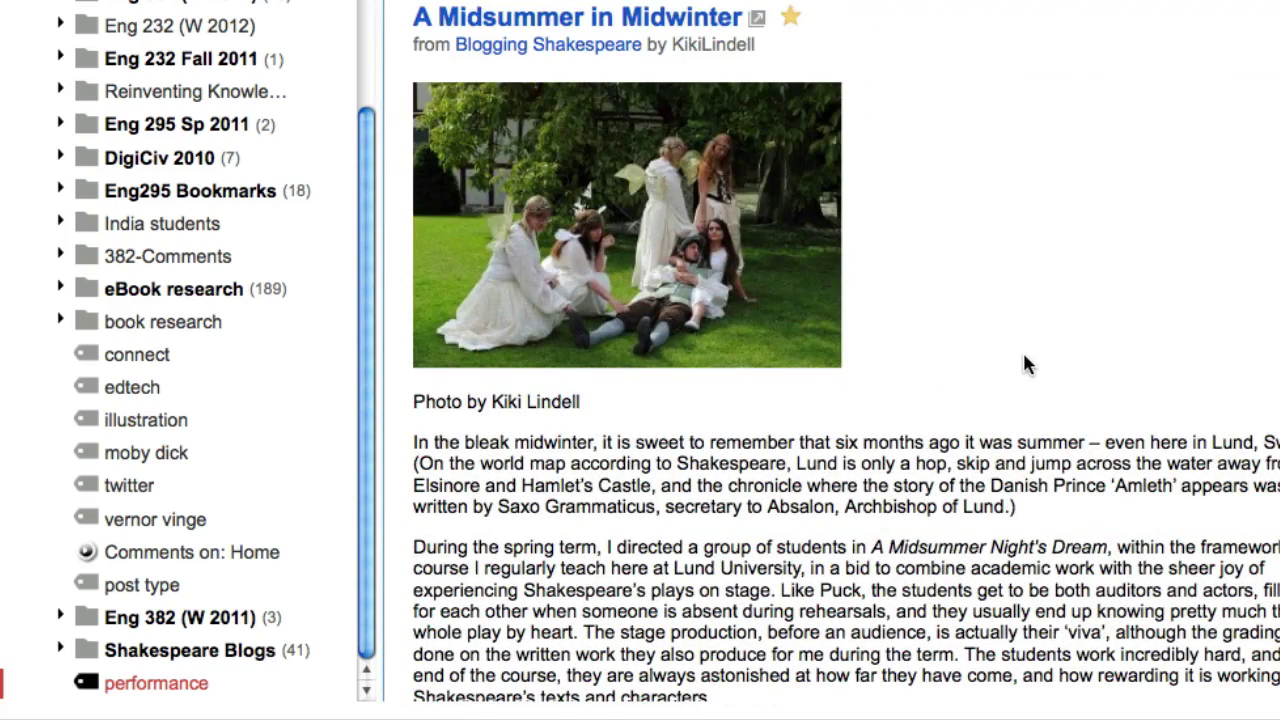
pyautogui.scroll(-1, 1000, 412)
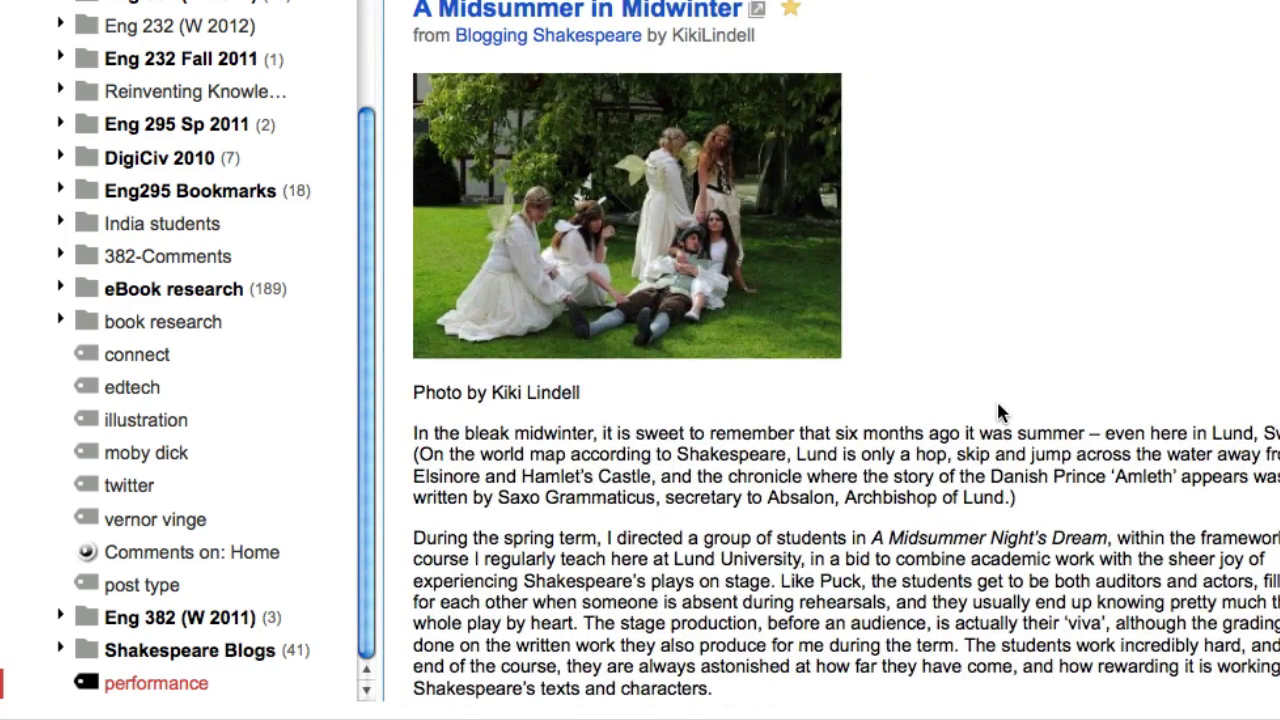
pyautogui.scroll(-10, 831, 436)
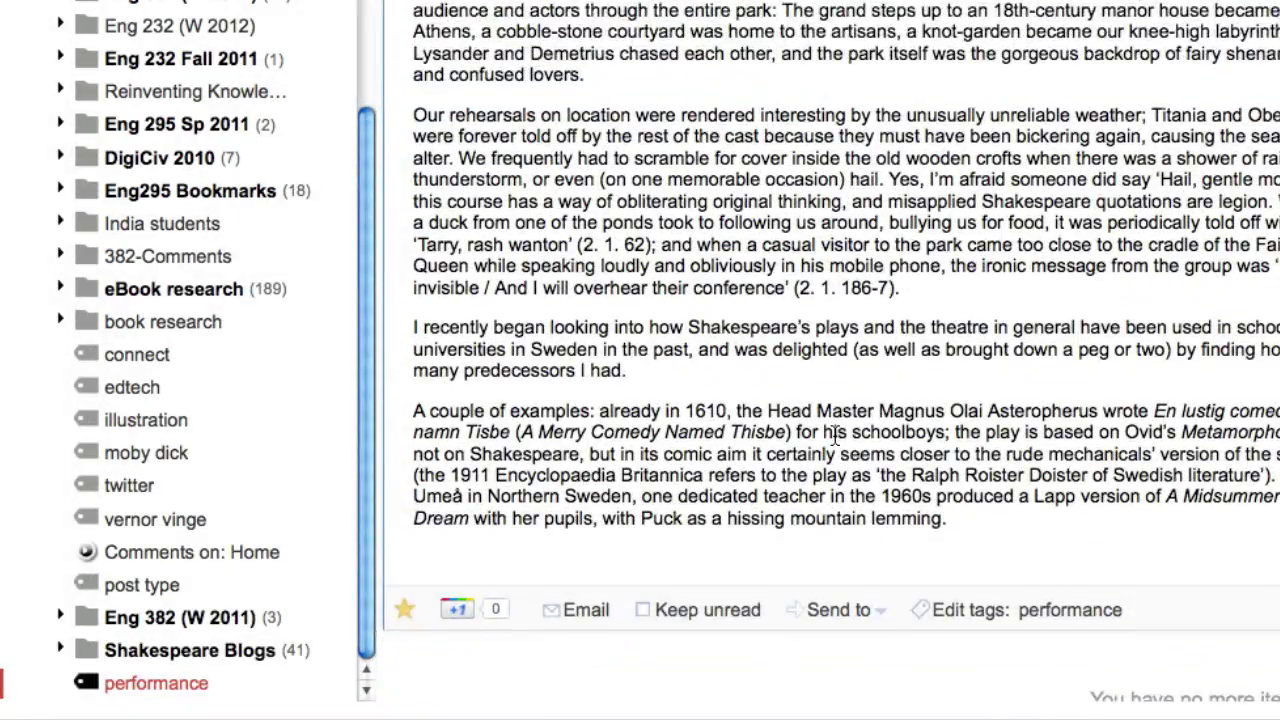
pyautogui.scroll(-2, 832, 436)
pyautogui.scroll(10, 831, 436)
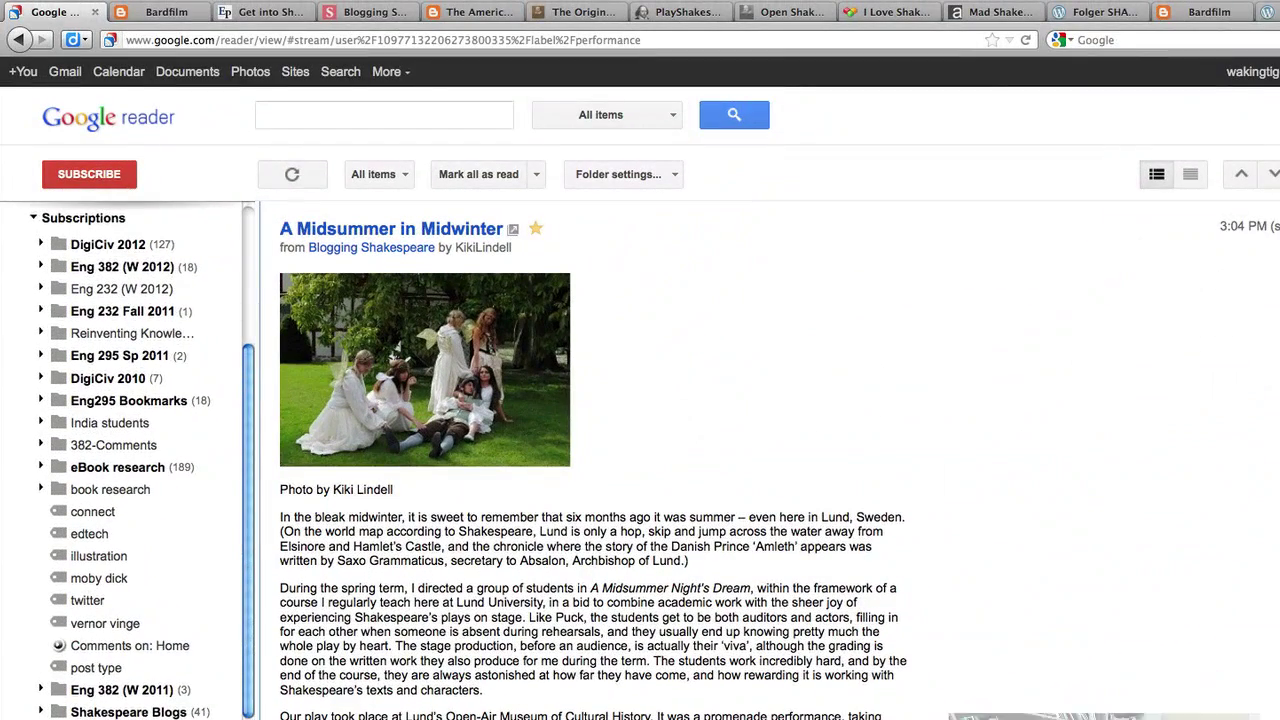
# - Open the Shakespeare Blogs folder and look through its full posts as far as Coriolanus in Conversation
pyautogui.click(124, 712)
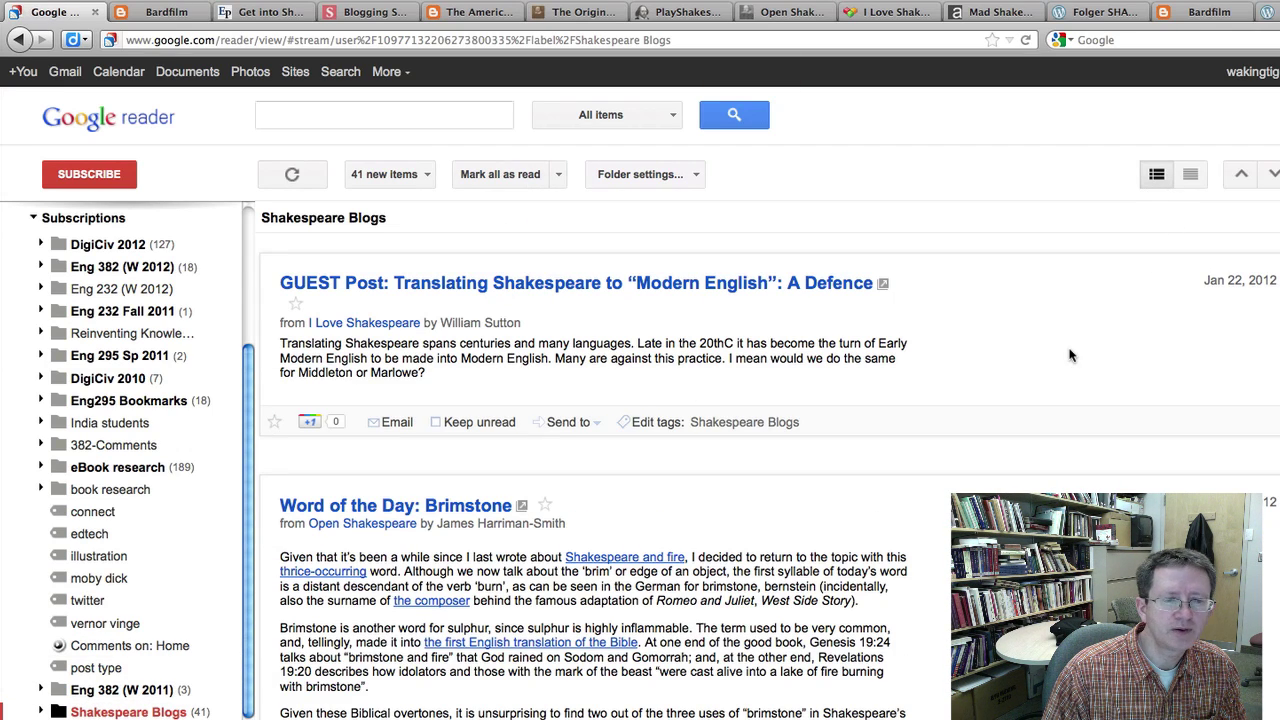
pyautogui.scroll(-5, 1069, 355)
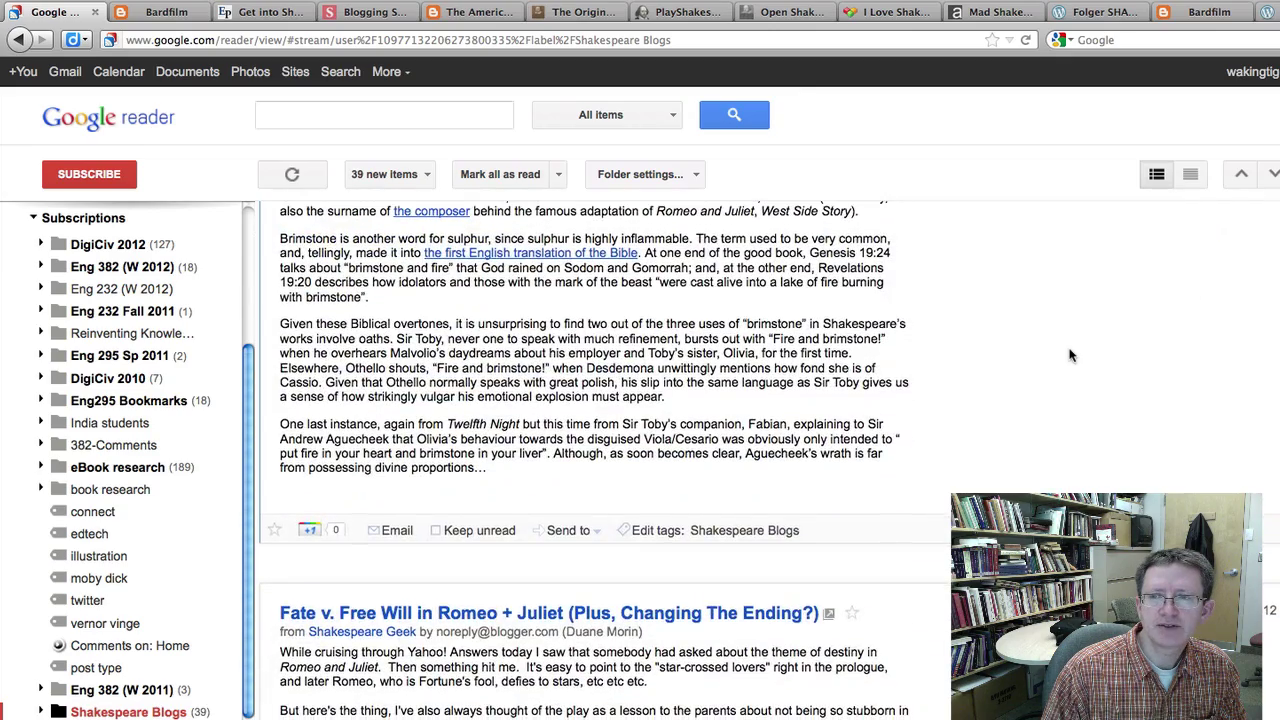
pyautogui.scroll(-3, 1066, 357)
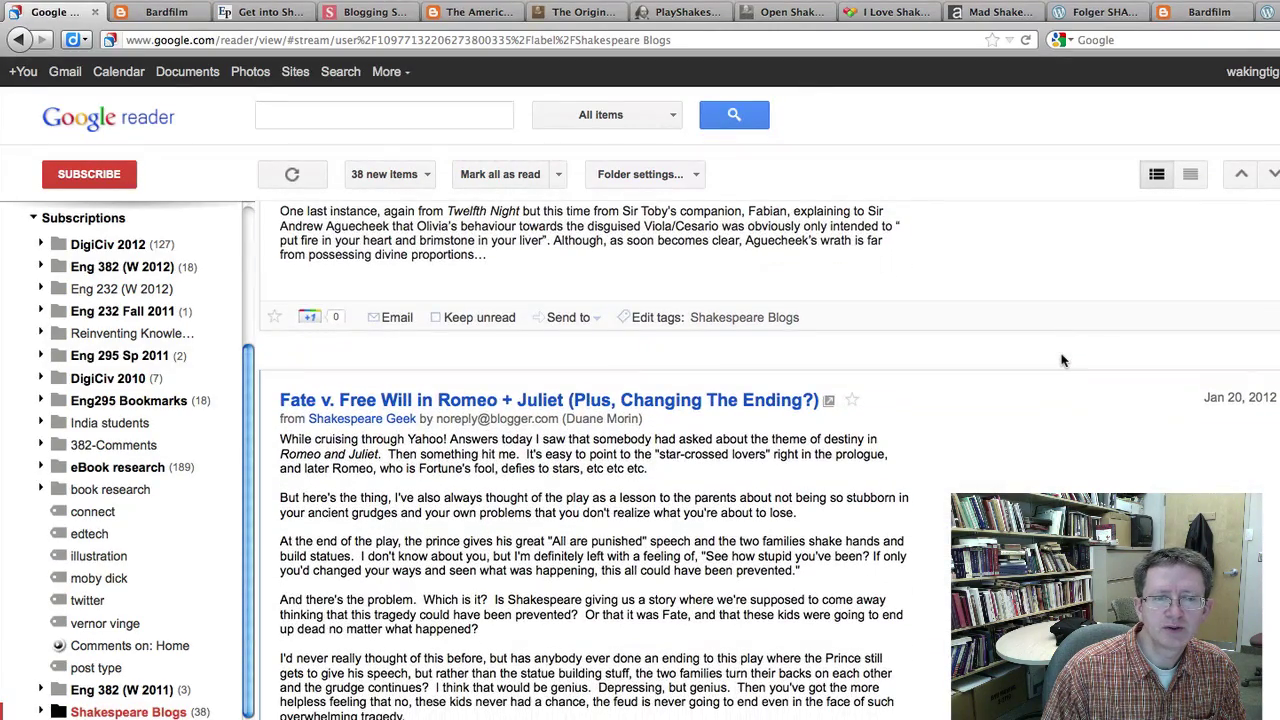
pyautogui.scroll(-1, 1063, 360)
pyautogui.scroll(-5, 1063, 360)
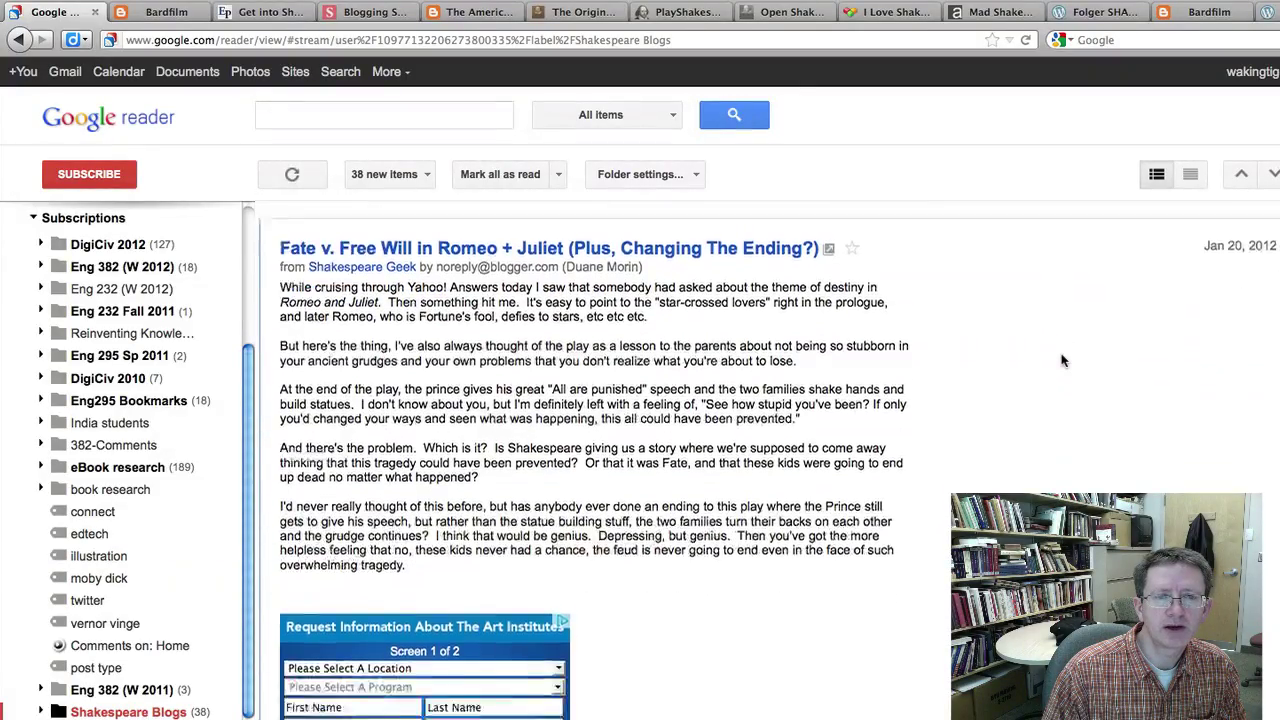
pyautogui.scroll(-10, 1063, 360)
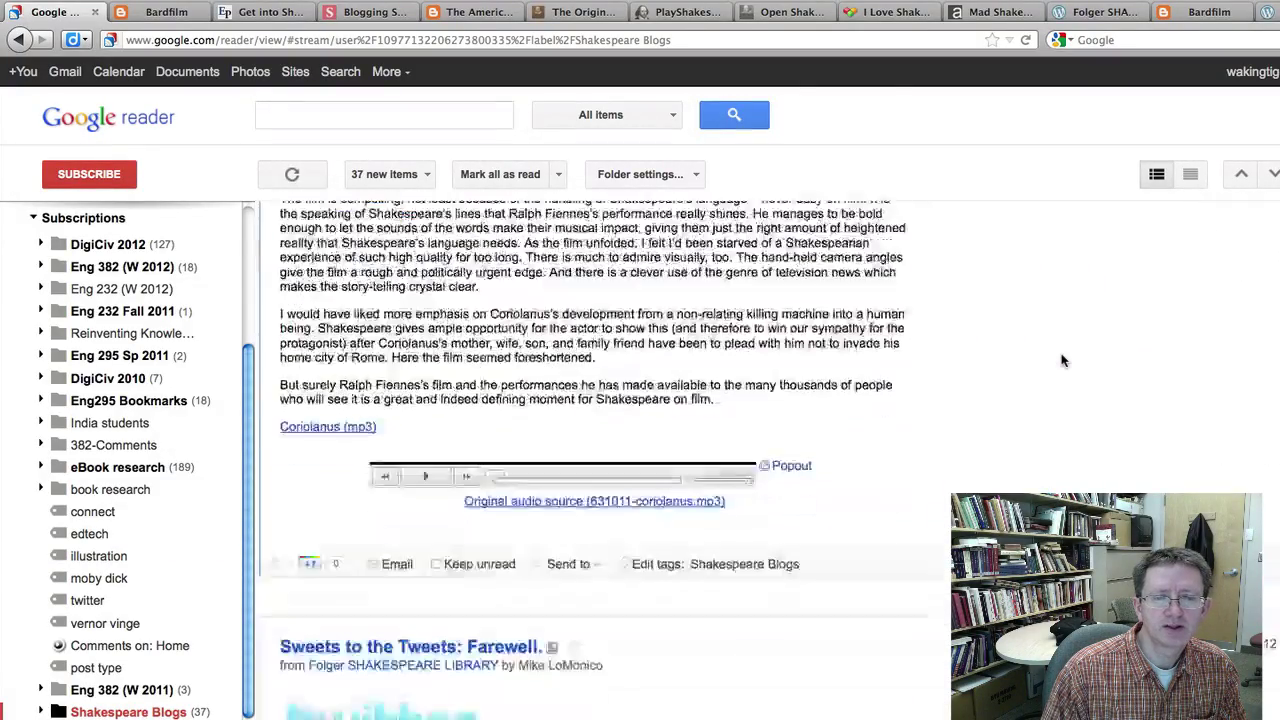
pyautogui.scroll(10, 1063, 360)
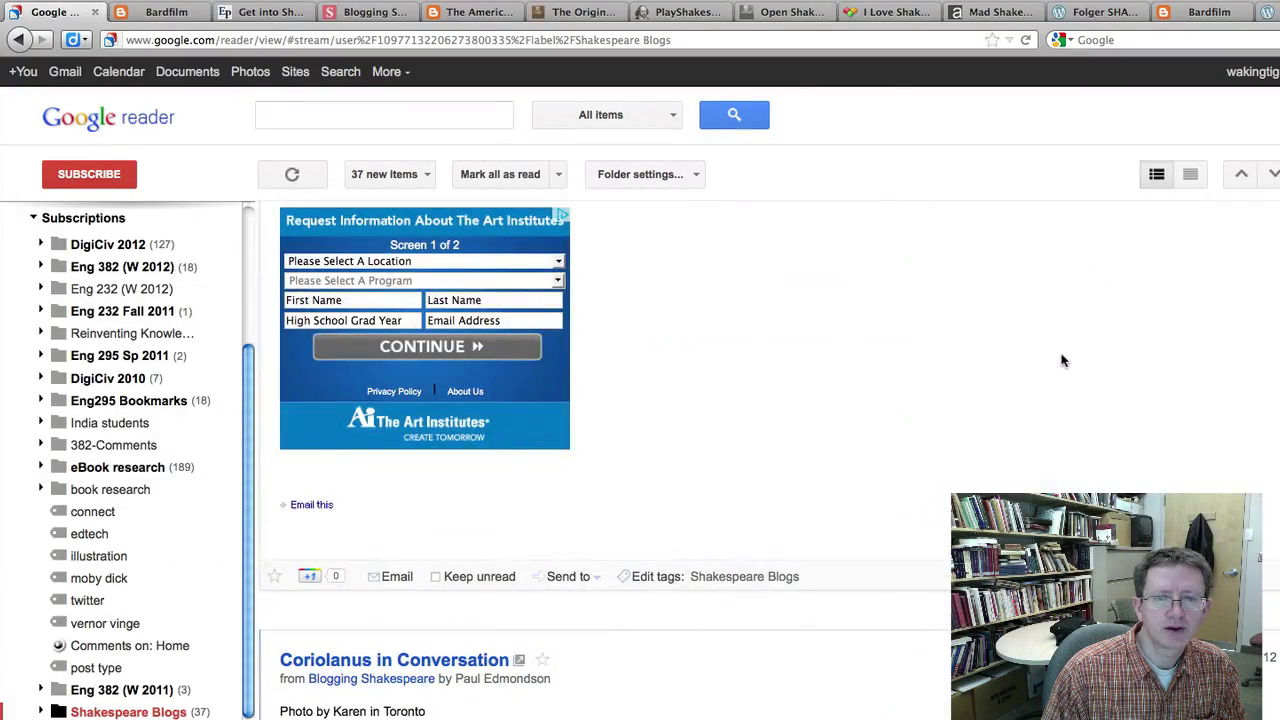
# - Switch the Shakespeare Blogs folder to the list view and look over the post titles
pyautogui.click(1190, 176)
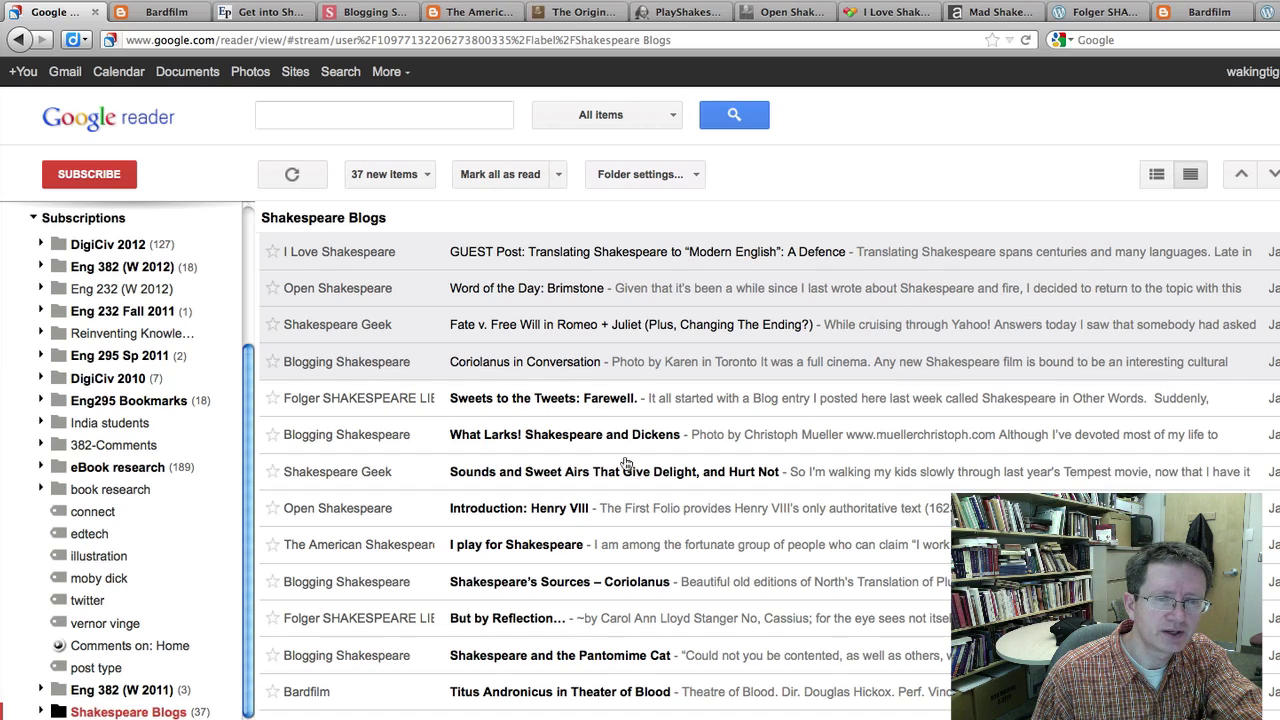
pyautogui.scroll(-2, 708, 395)
pyautogui.scroll(2, 708, 395)
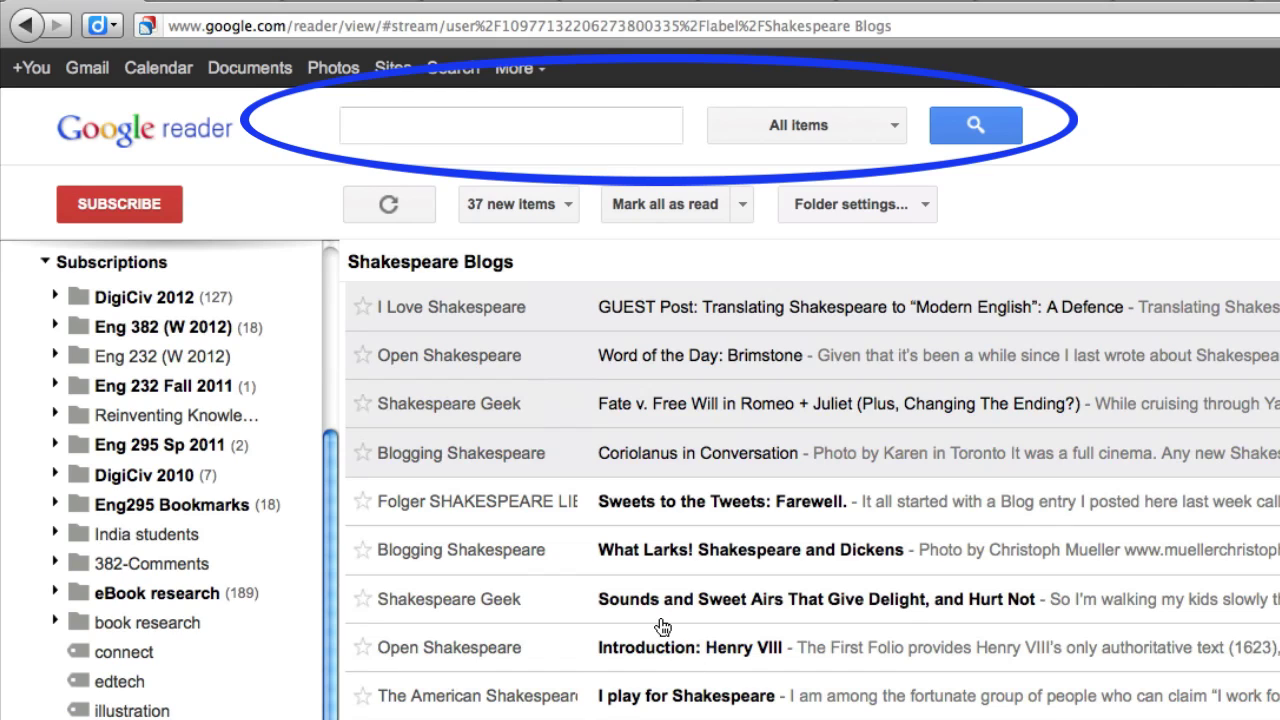
# - Search for hamlet within the Eng 382 (W 2012) folder only
pyautogui.click(427, 131)
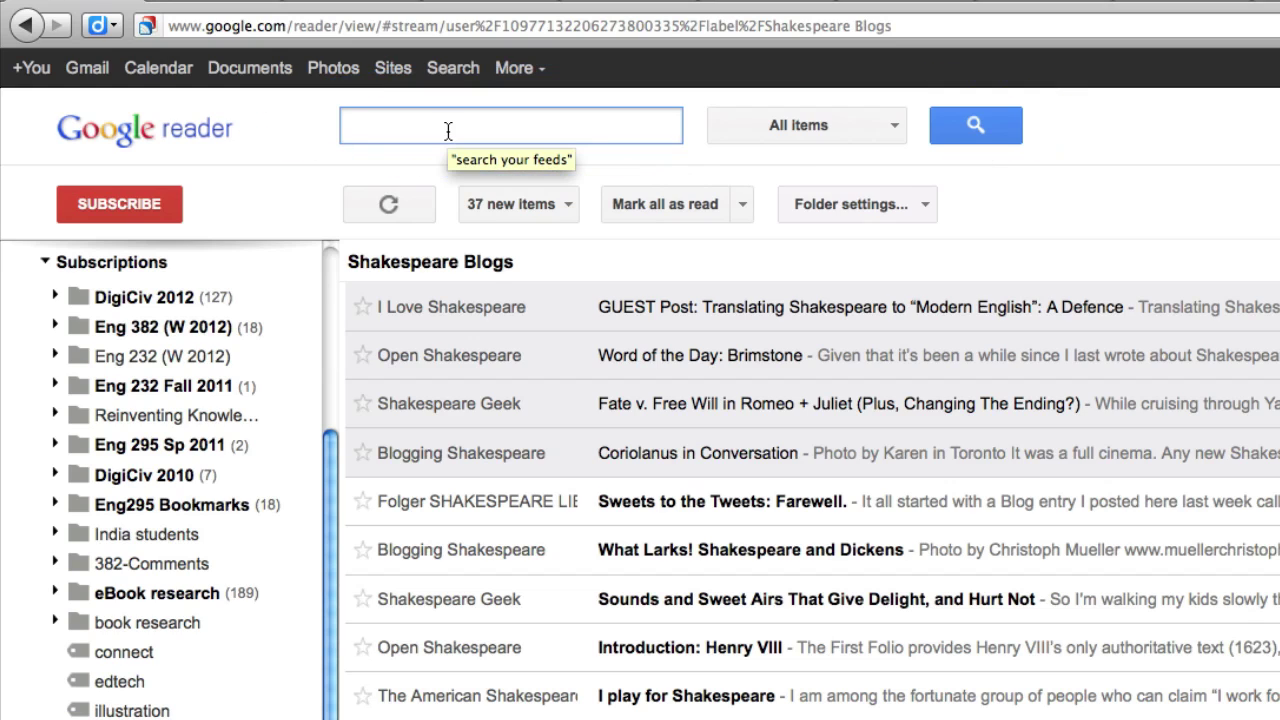
pyautogui.write('hamlet')
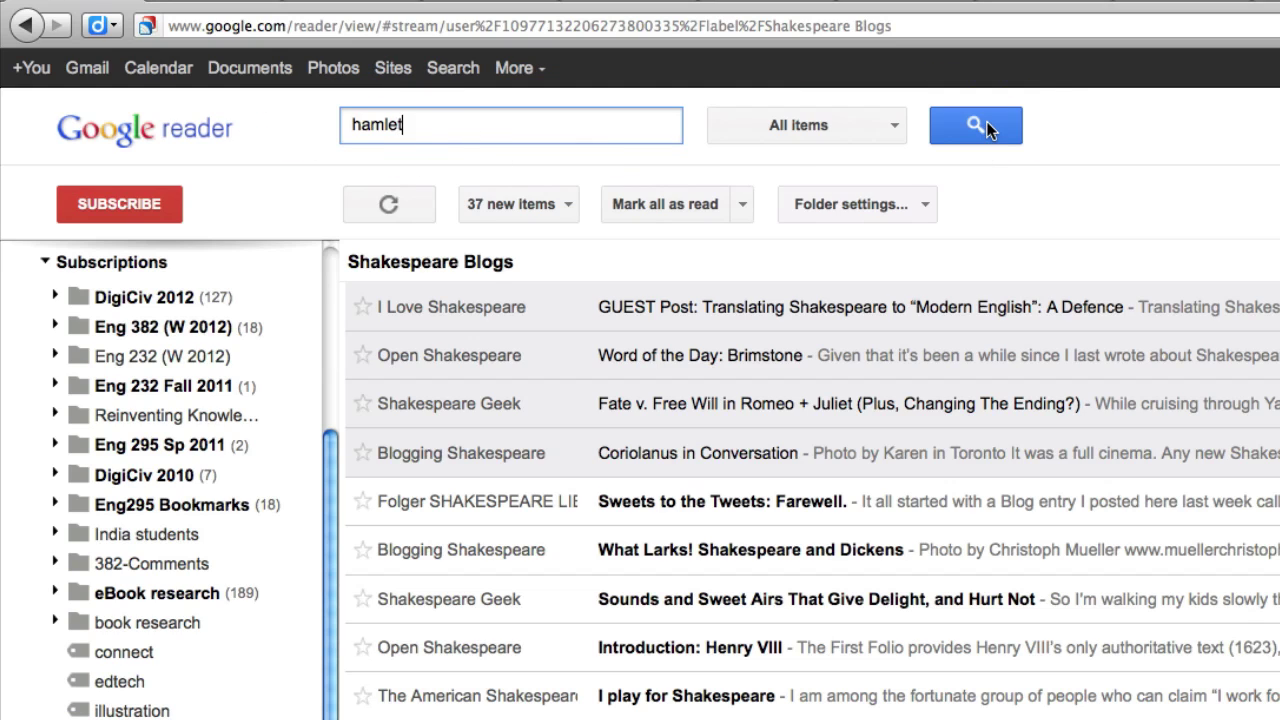
pyautogui.click(894, 134)
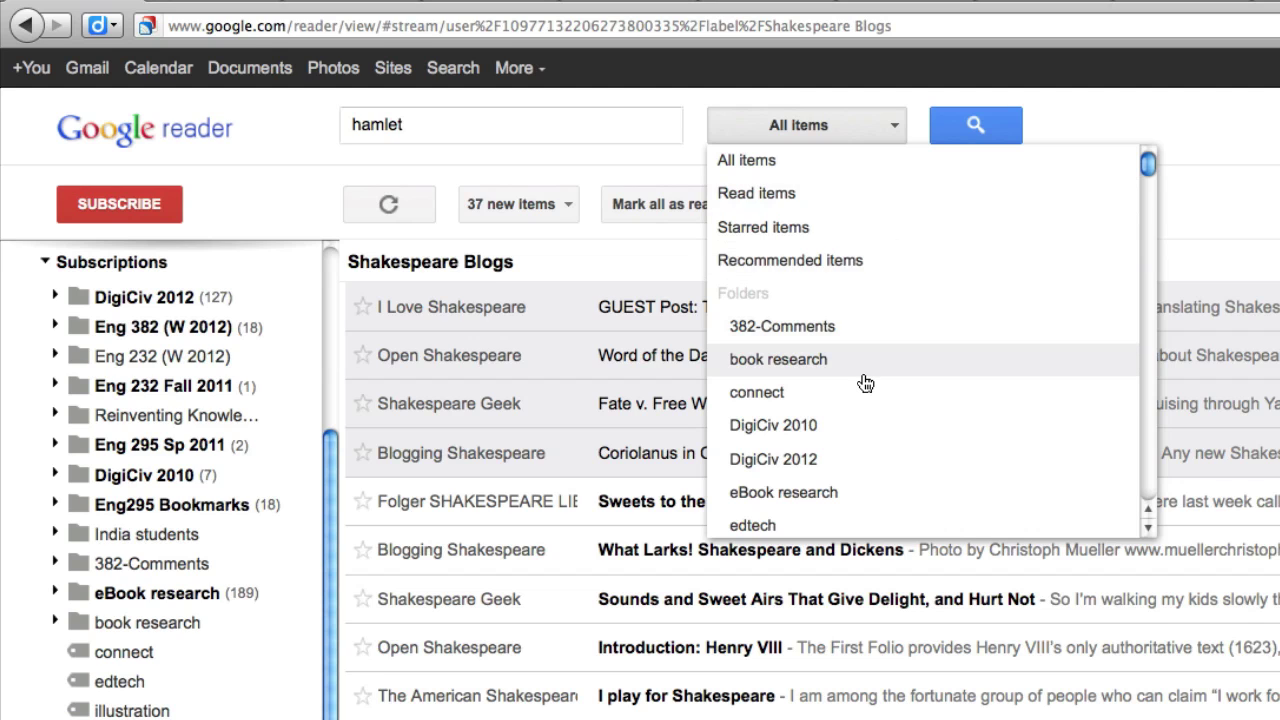
pyautogui.scroll(-4, 865, 384)
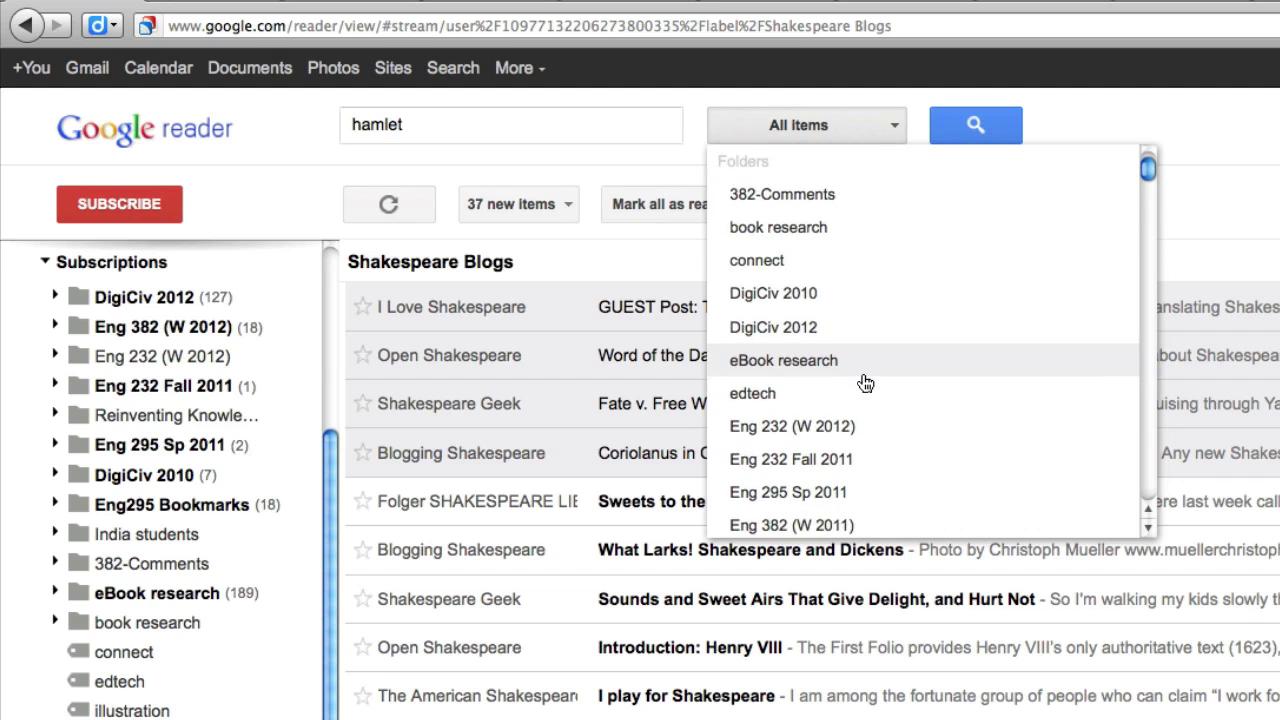
pyautogui.scroll(-6, 865, 384)
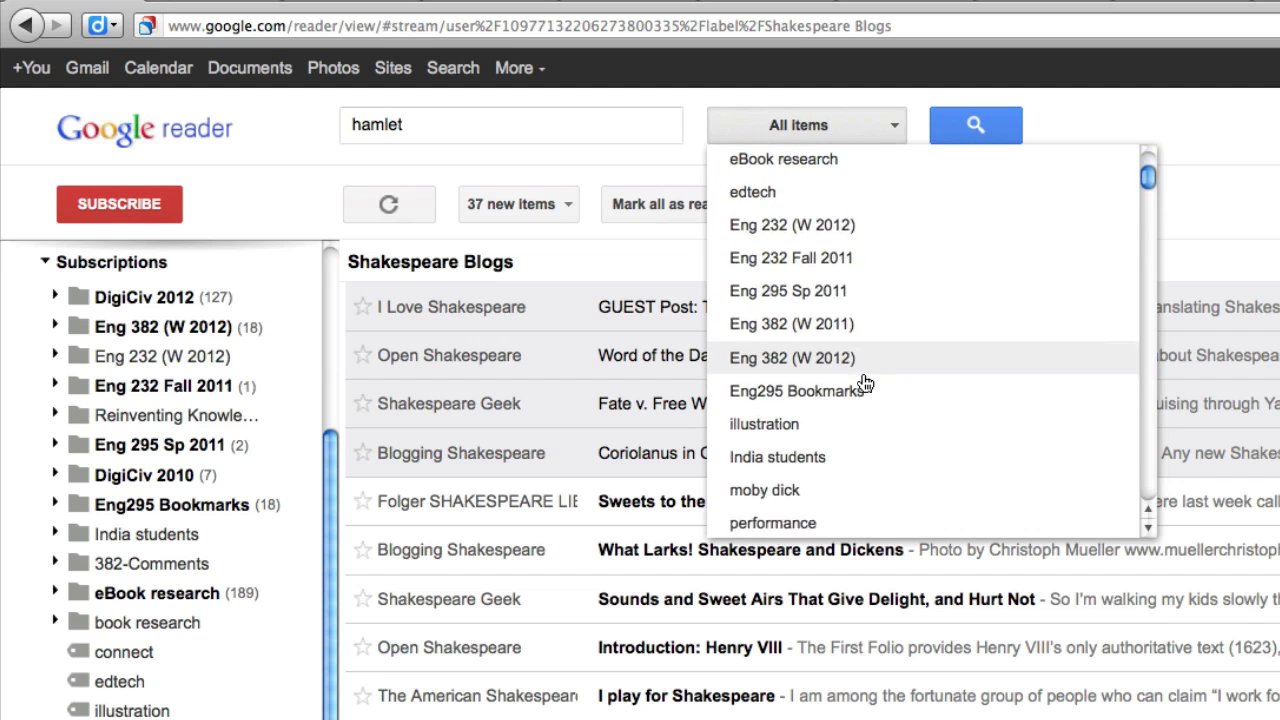
pyautogui.scroll(-15, 865, 384)
pyautogui.scroll(20, 865, 384)
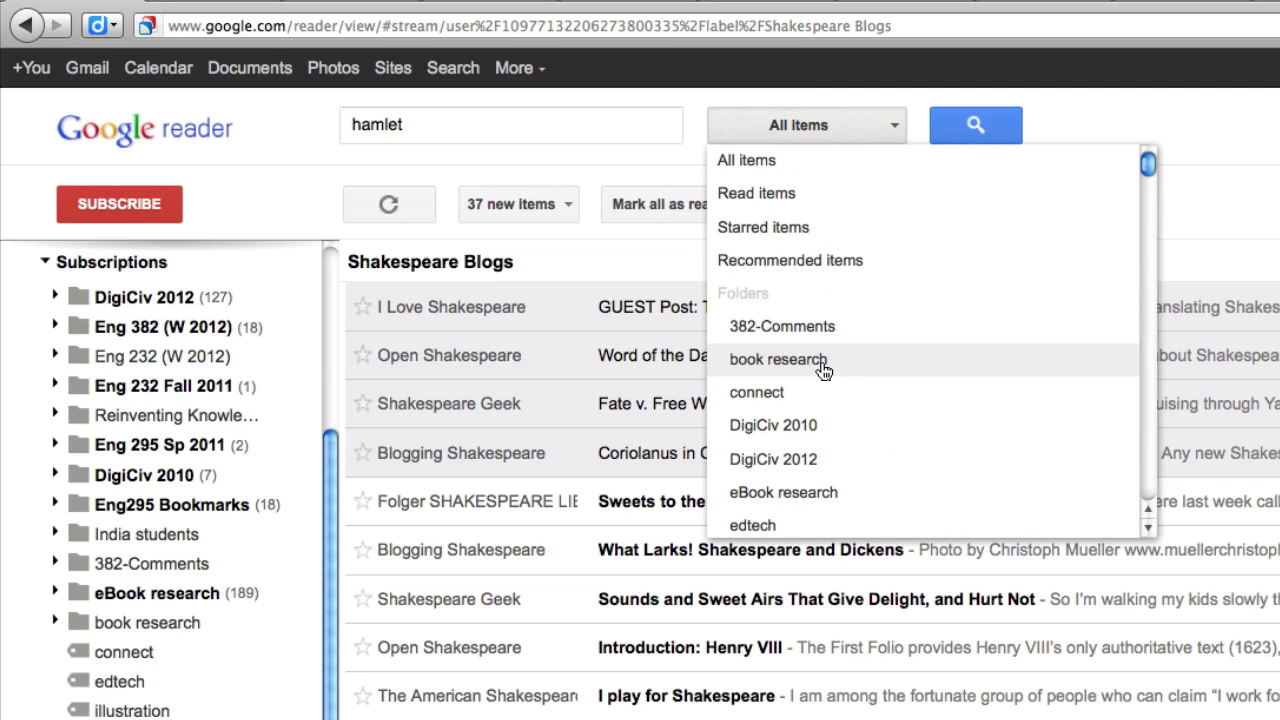
pyautogui.scroll(-3, 822, 378)
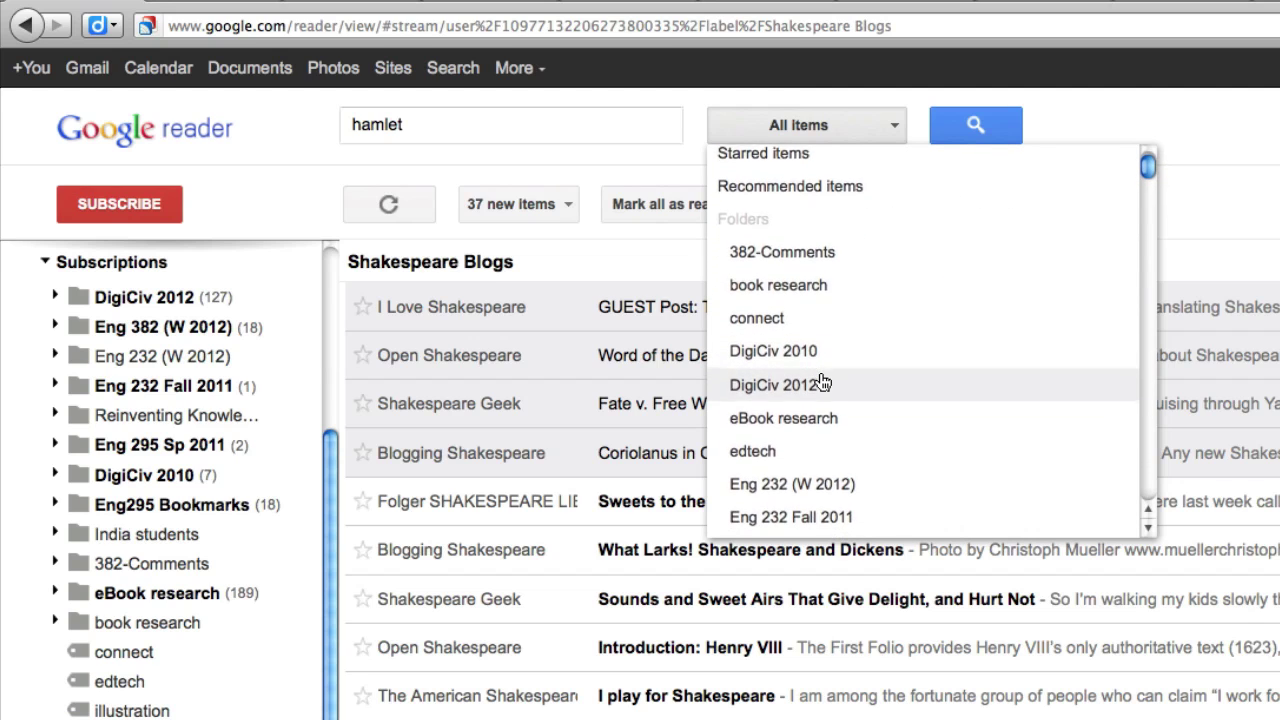
pyautogui.scroll(-4, 820, 383)
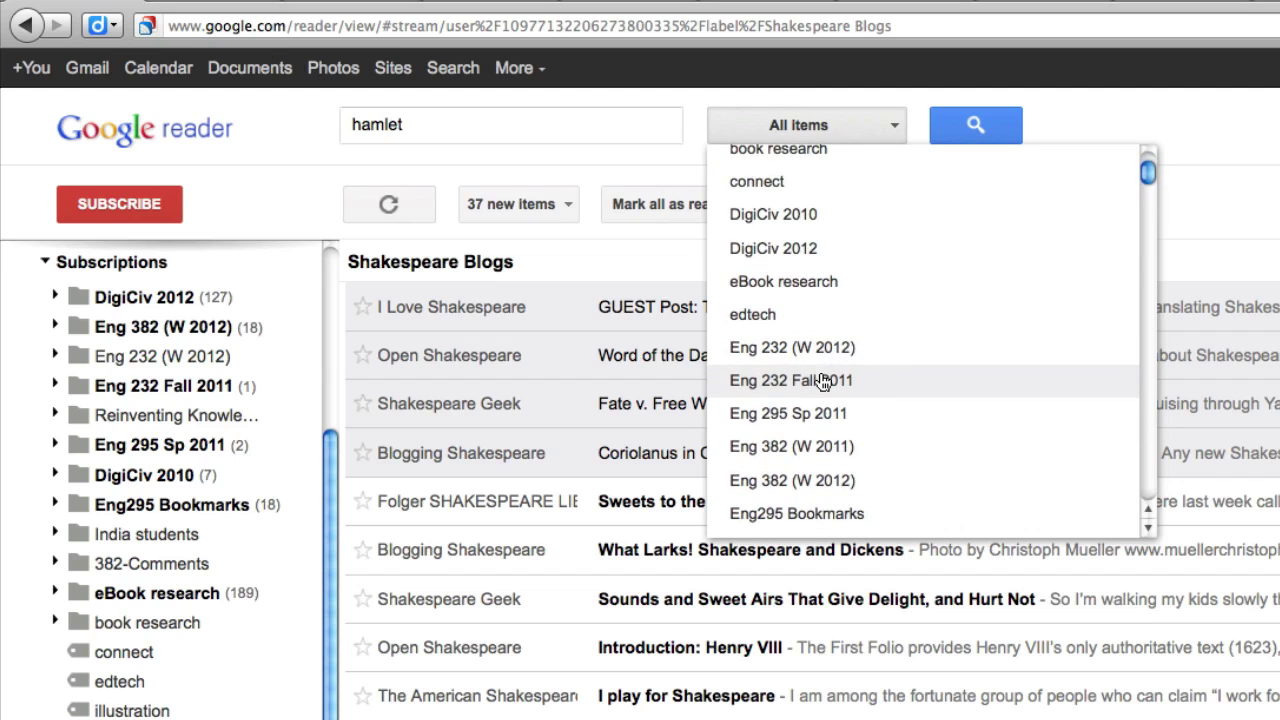
pyautogui.scroll(-2, 822, 381)
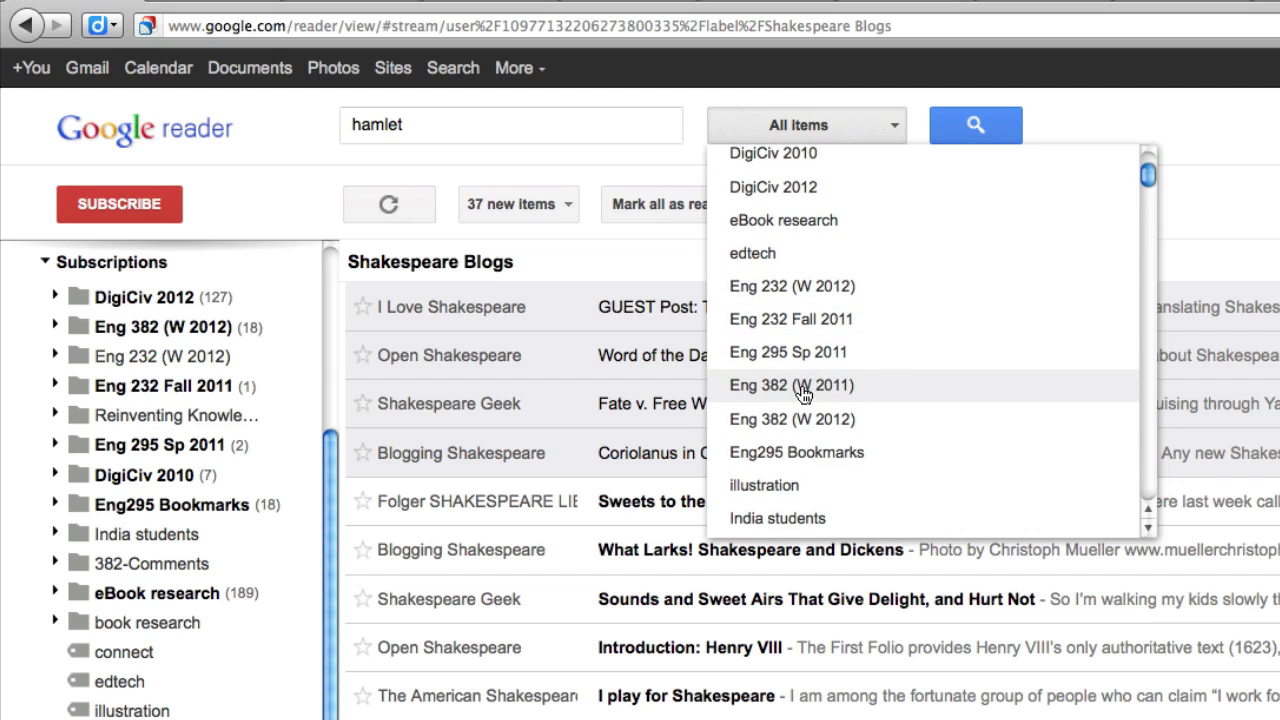
pyautogui.click(826, 429)
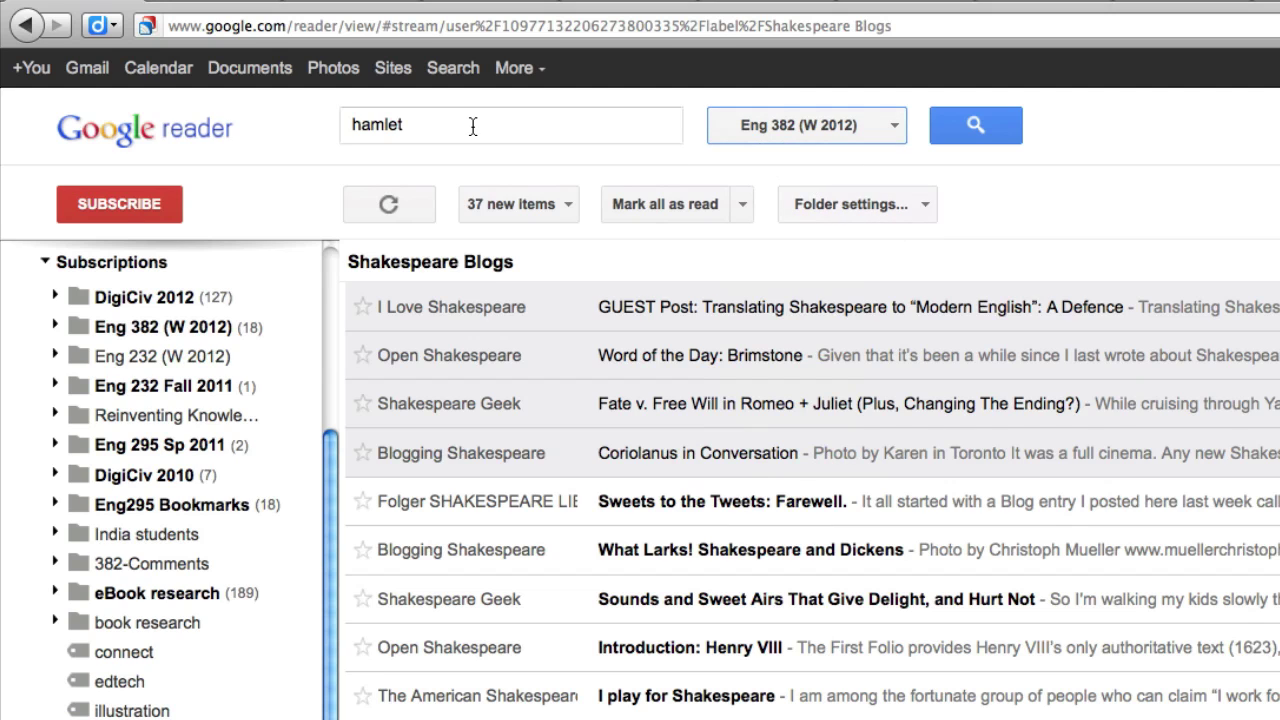
pyautogui.click(979, 121)
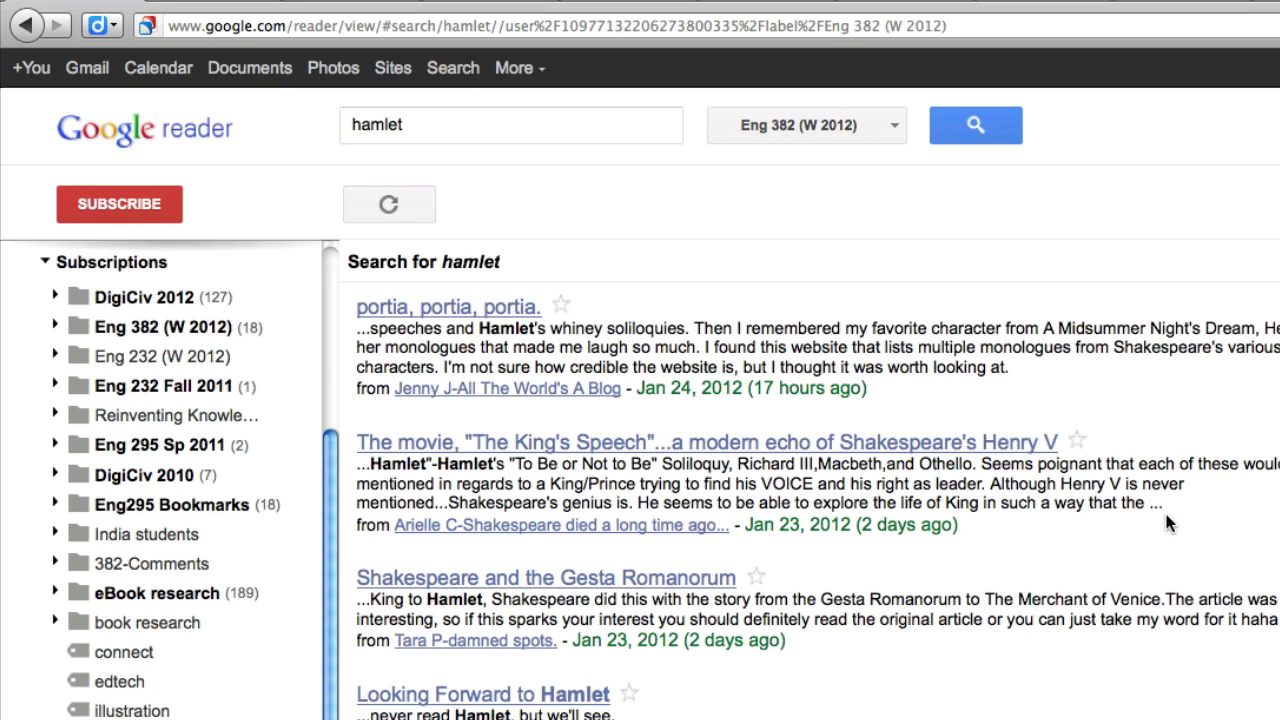
# - Examine the hamlet results from the Eng 382 (W 2012) blogs and return to the start of the list
pyautogui.scroll(-1, 1166, 517)
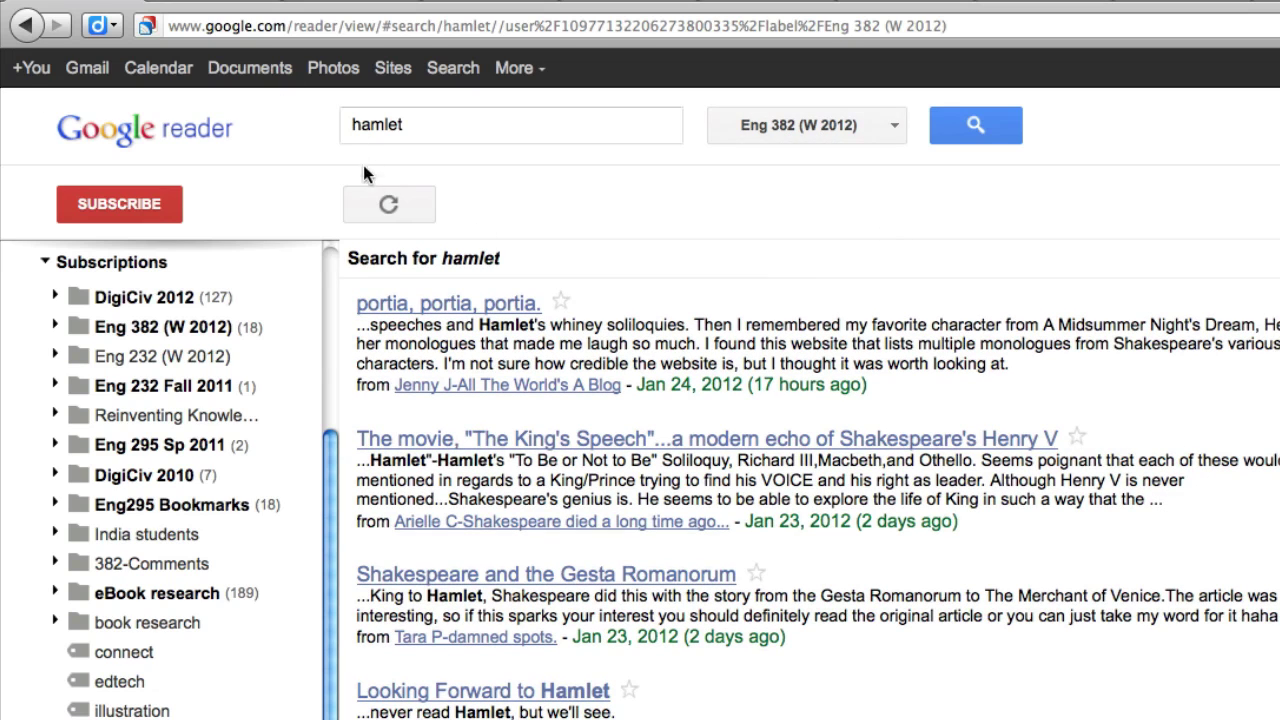
pyautogui.scroll(-5, 798, 600)
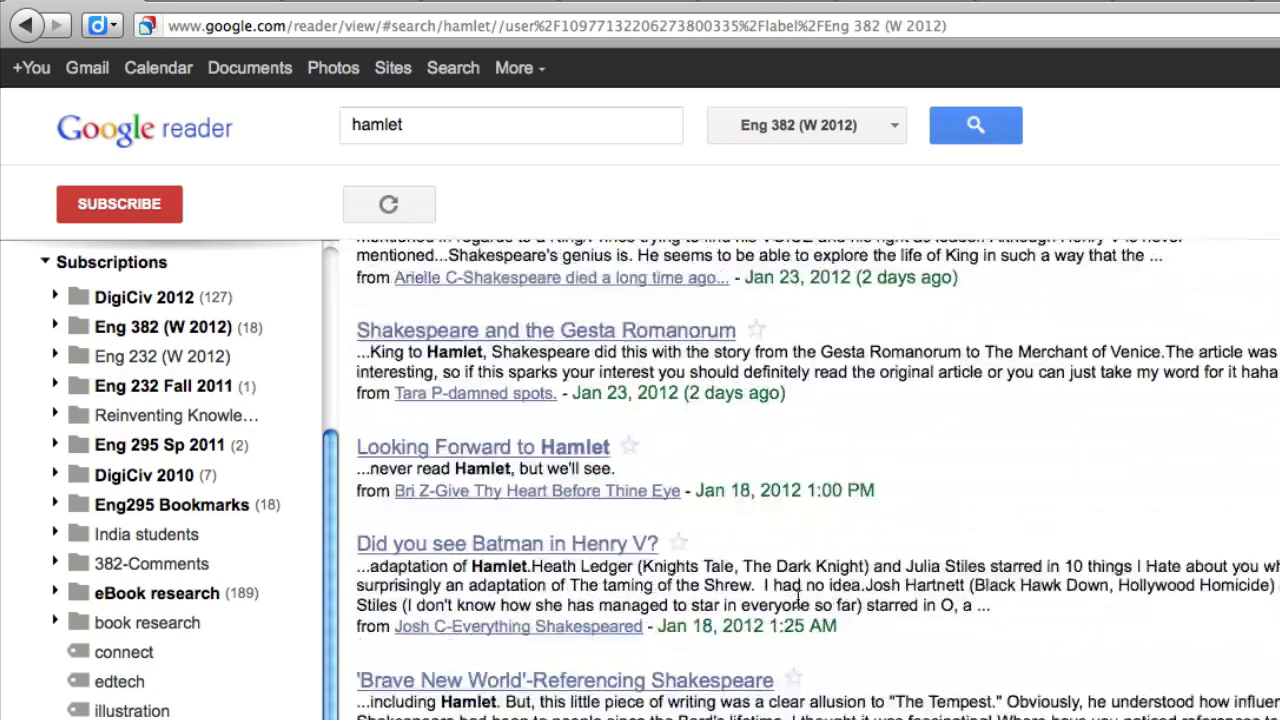
pyautogui.scroll(-5, 798, 600)
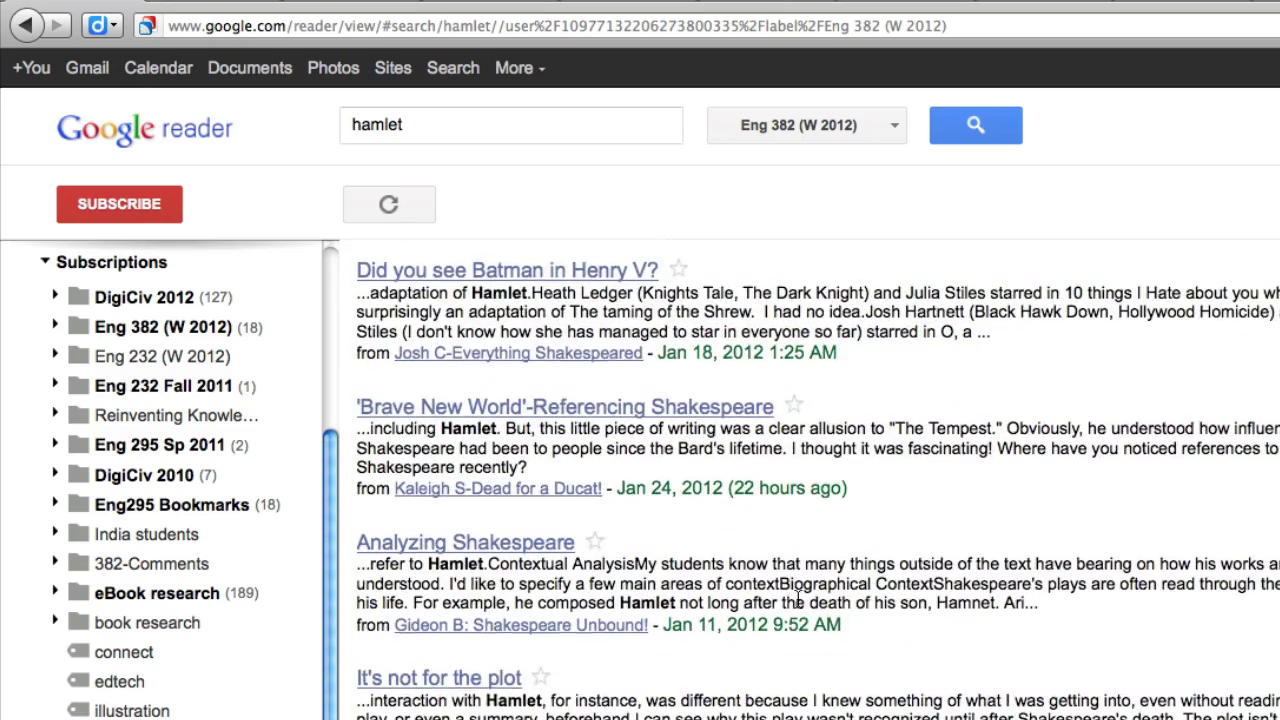
pyautogui.scroll(-4, 797, 598)
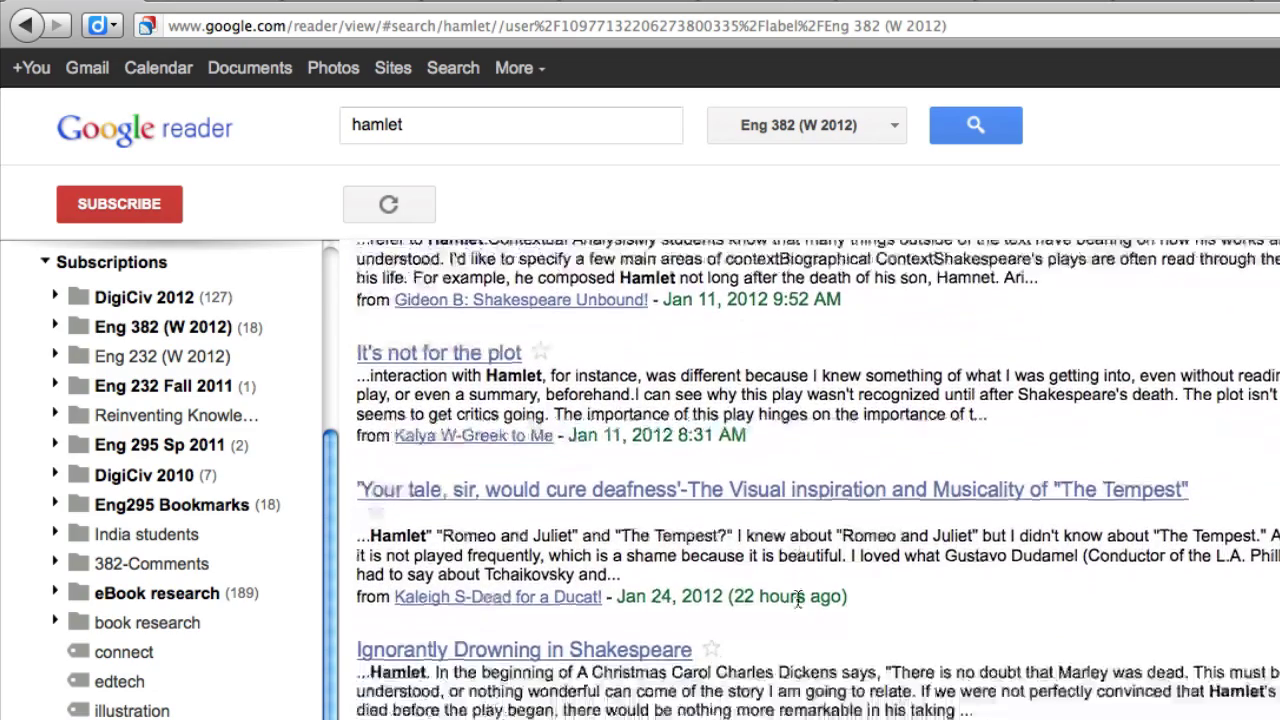
pyautogui.scroll(-4, 797, 598)
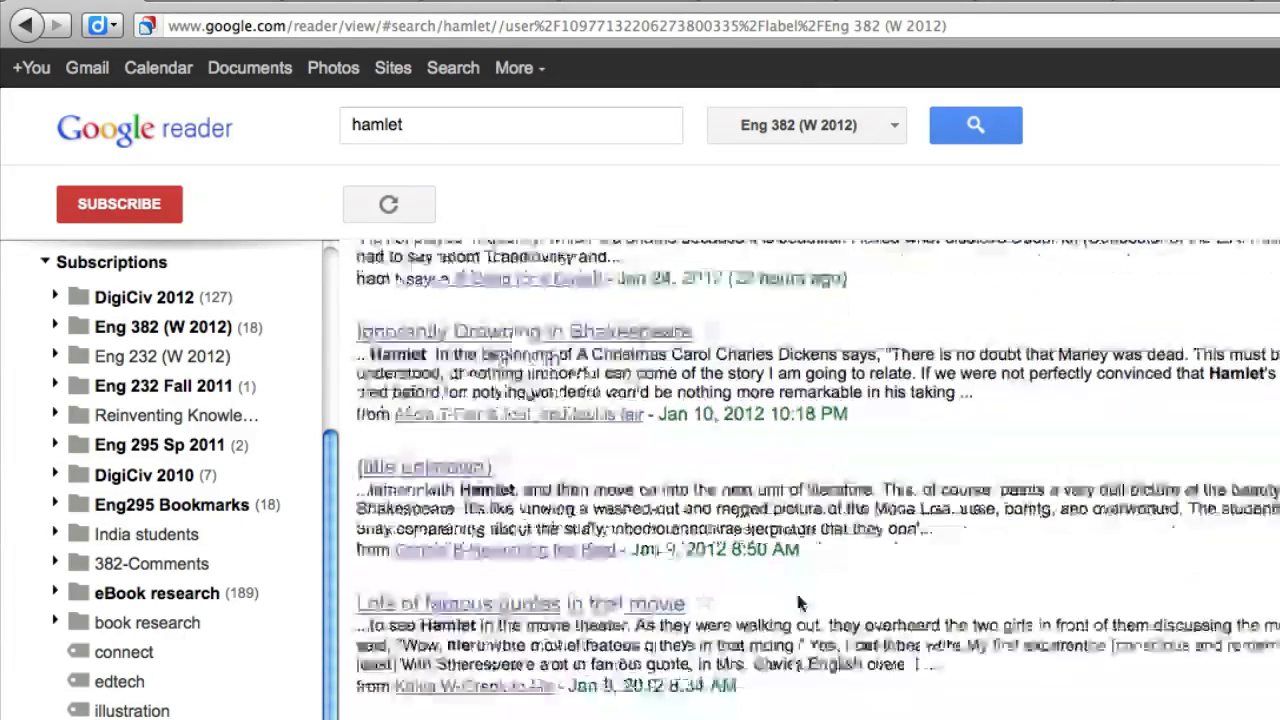
pyautogui.scroll(-4, 797, 594)
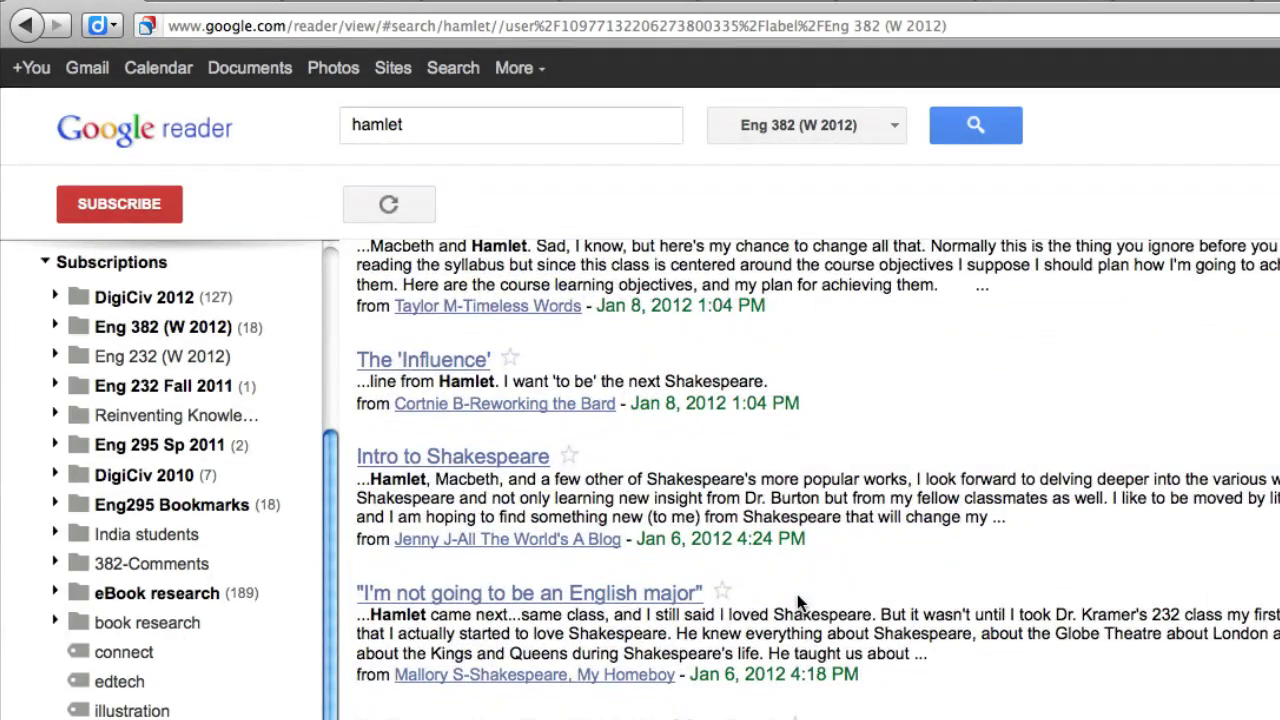
pyautogui.scroll(-4, 797, 600)
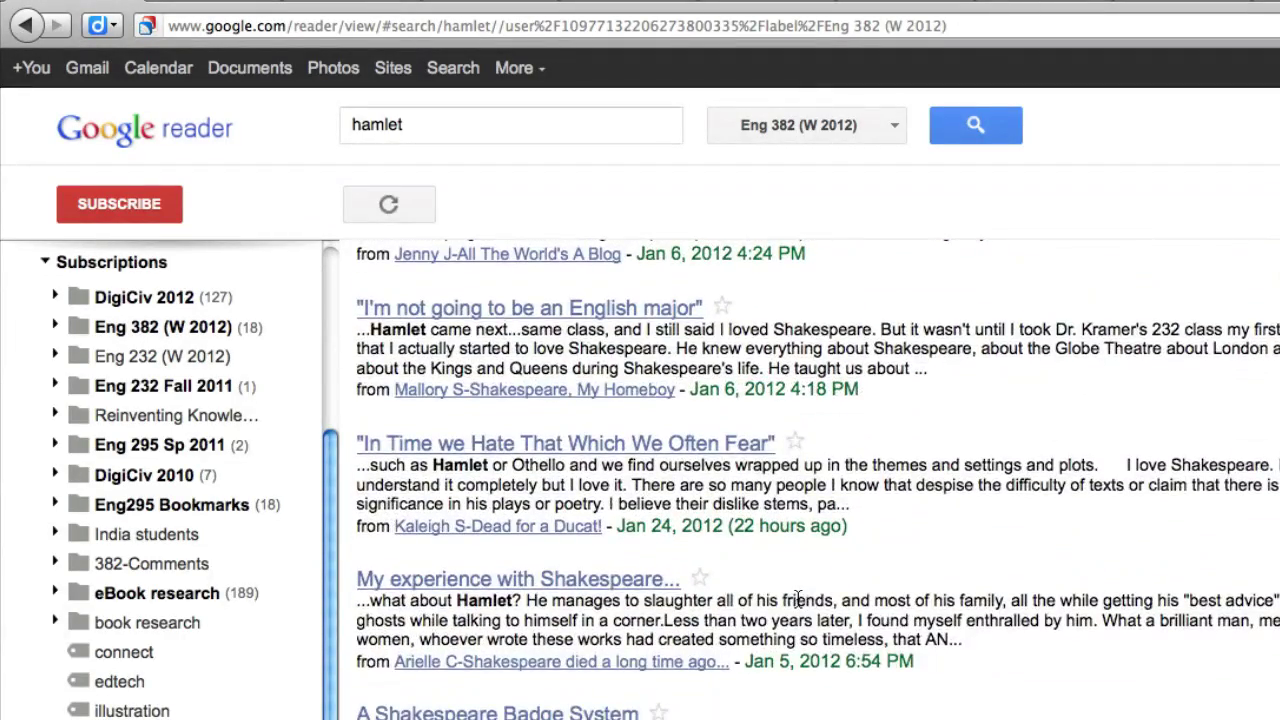
pyautogui.scroll(12, 797, 598)
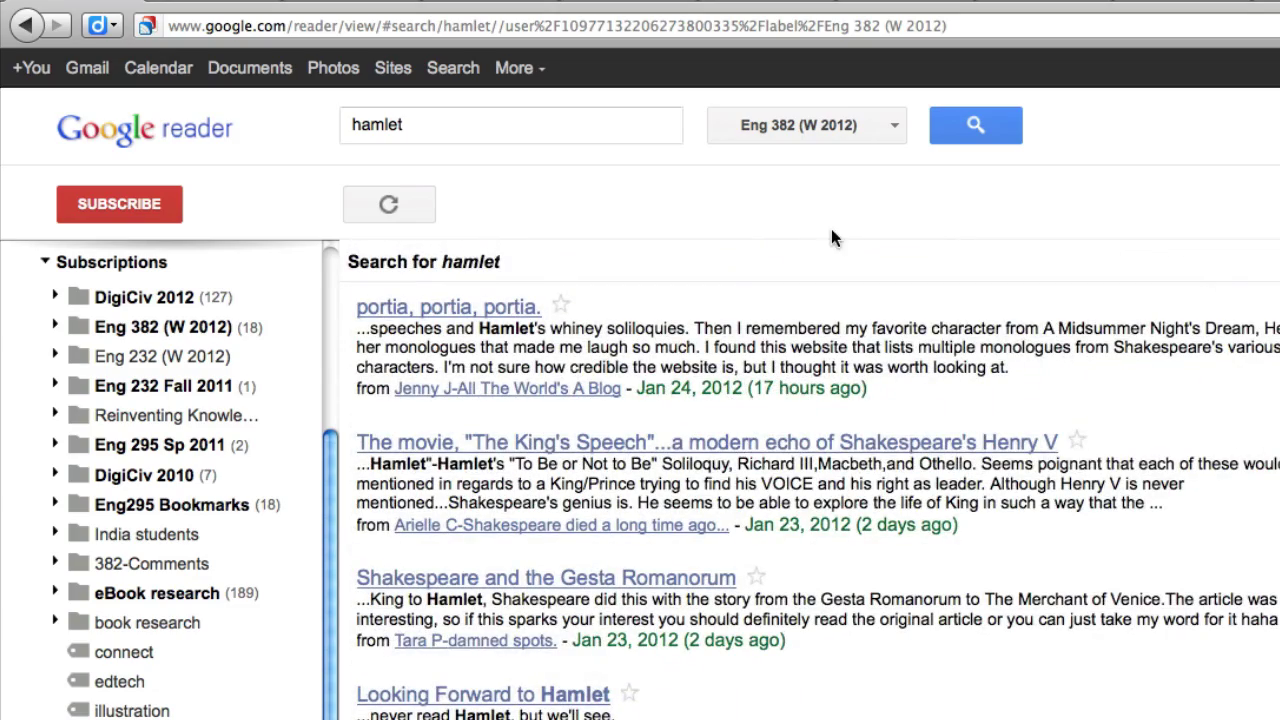
# - Search the starred items for hamlet and look over the posts found
pyautogui.click(893, 127)
pyautogui.scroll(3, 880, 256)
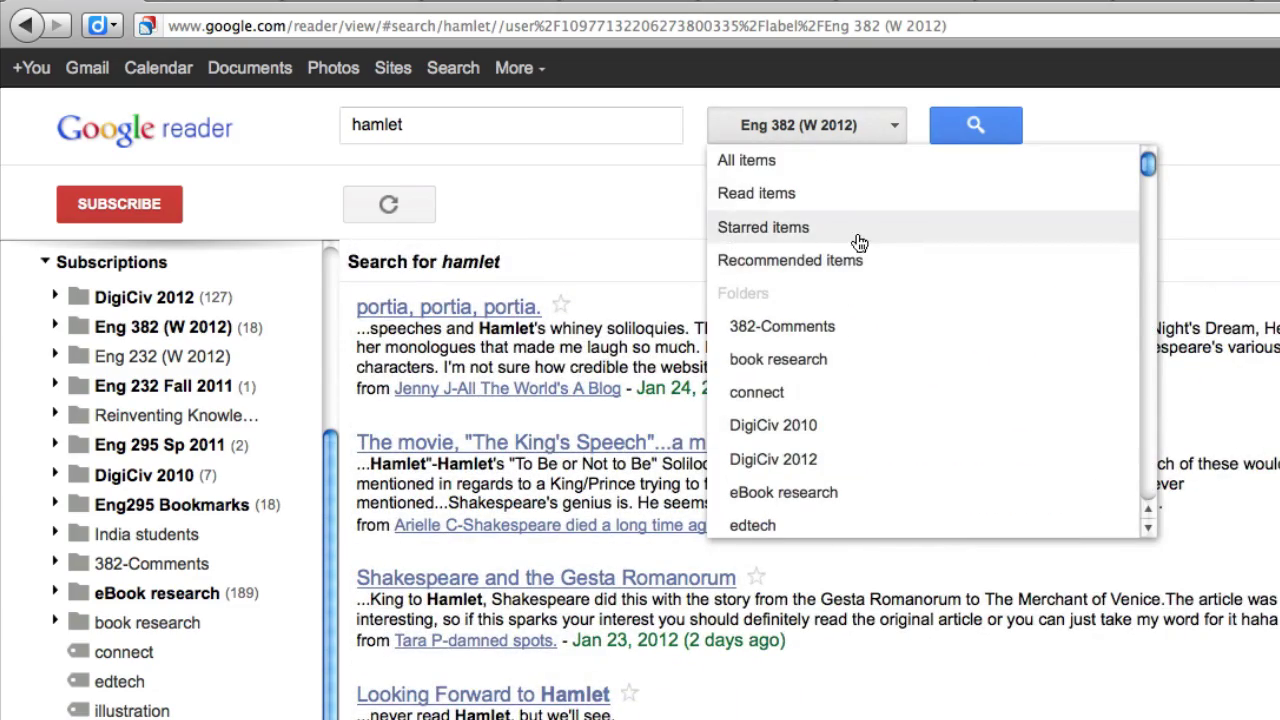
pyautogui.click(798, 230)
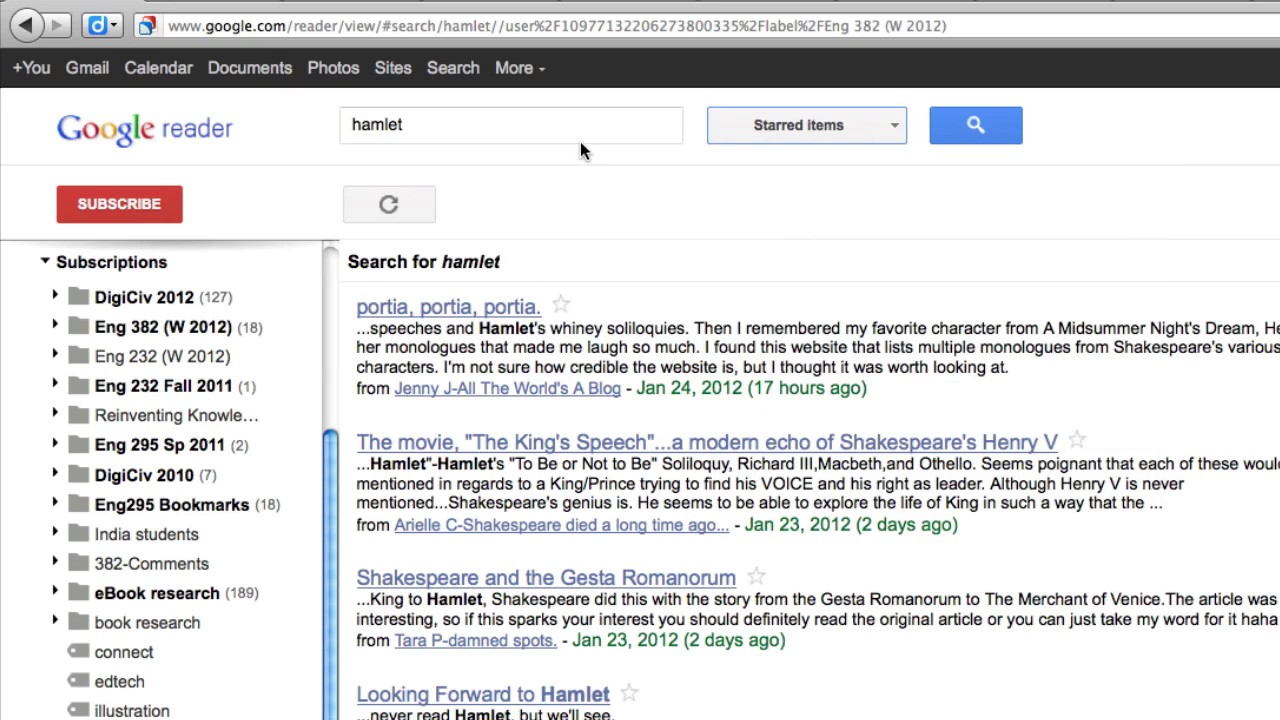
pyautogui.moveTo(580, 130); pyautogui.dragTo(306, 123)
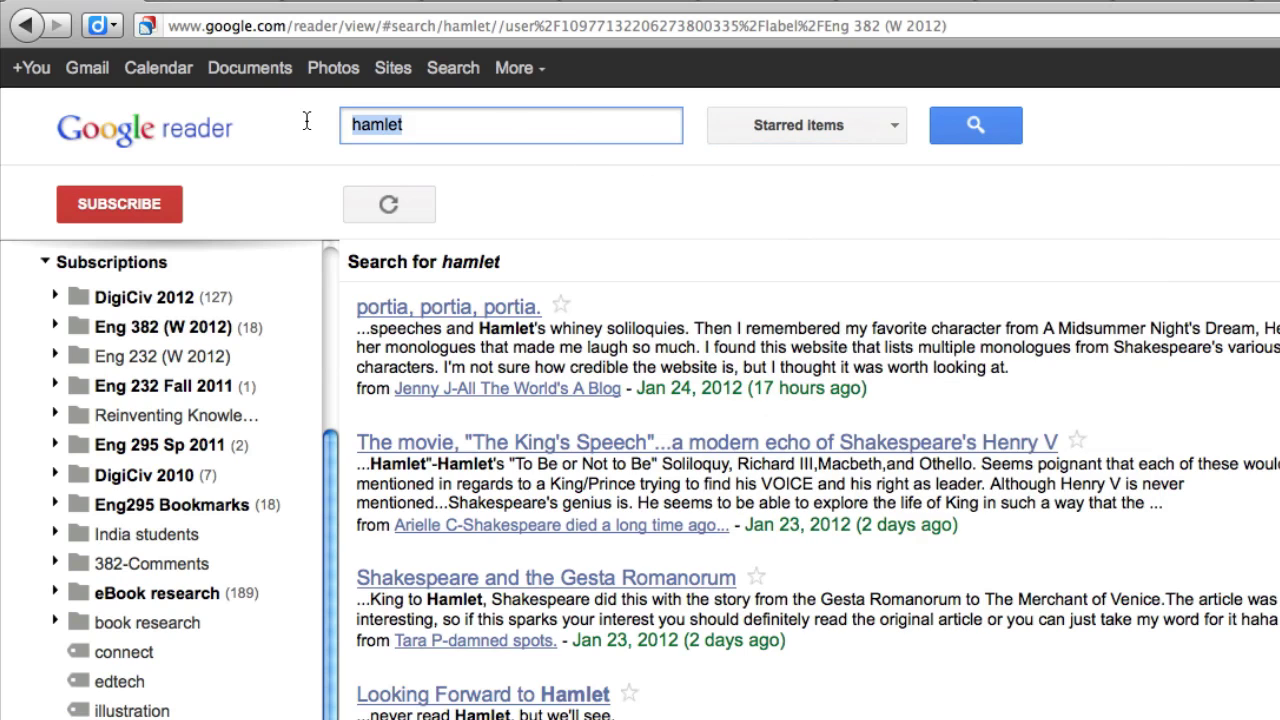
pyautogui.click(606, 138)
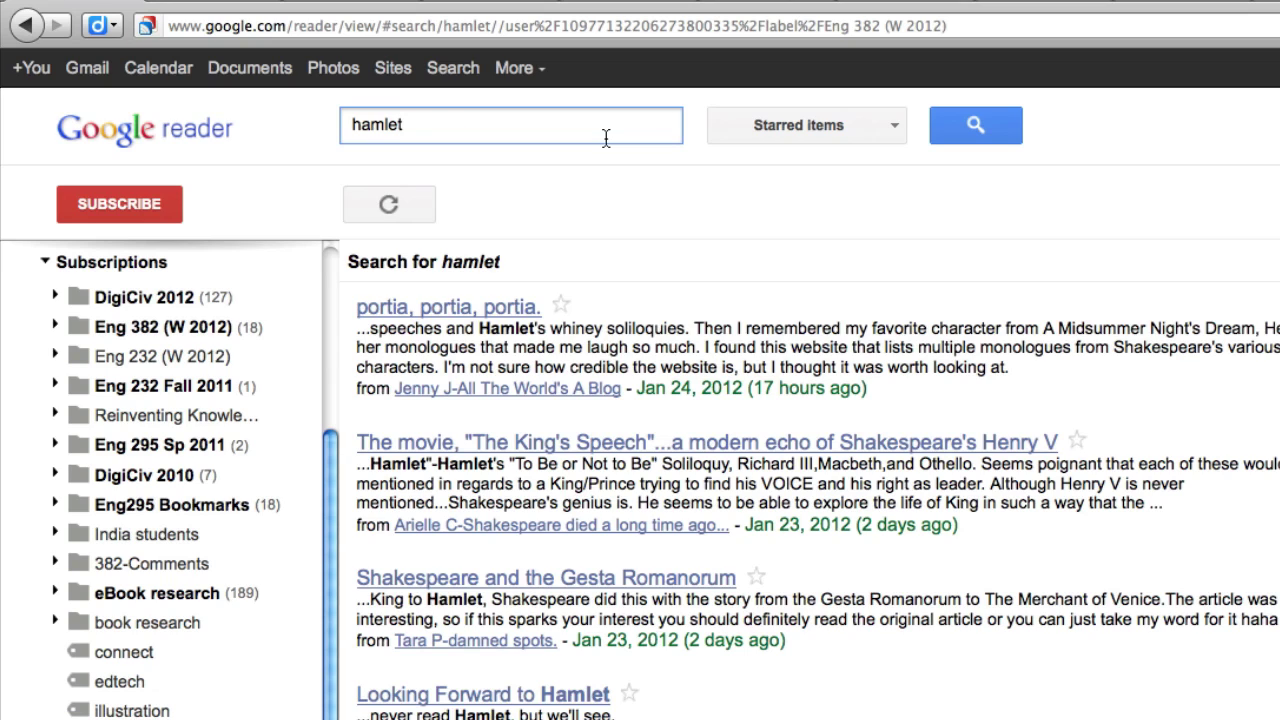
pyautogui.click(982, 128)
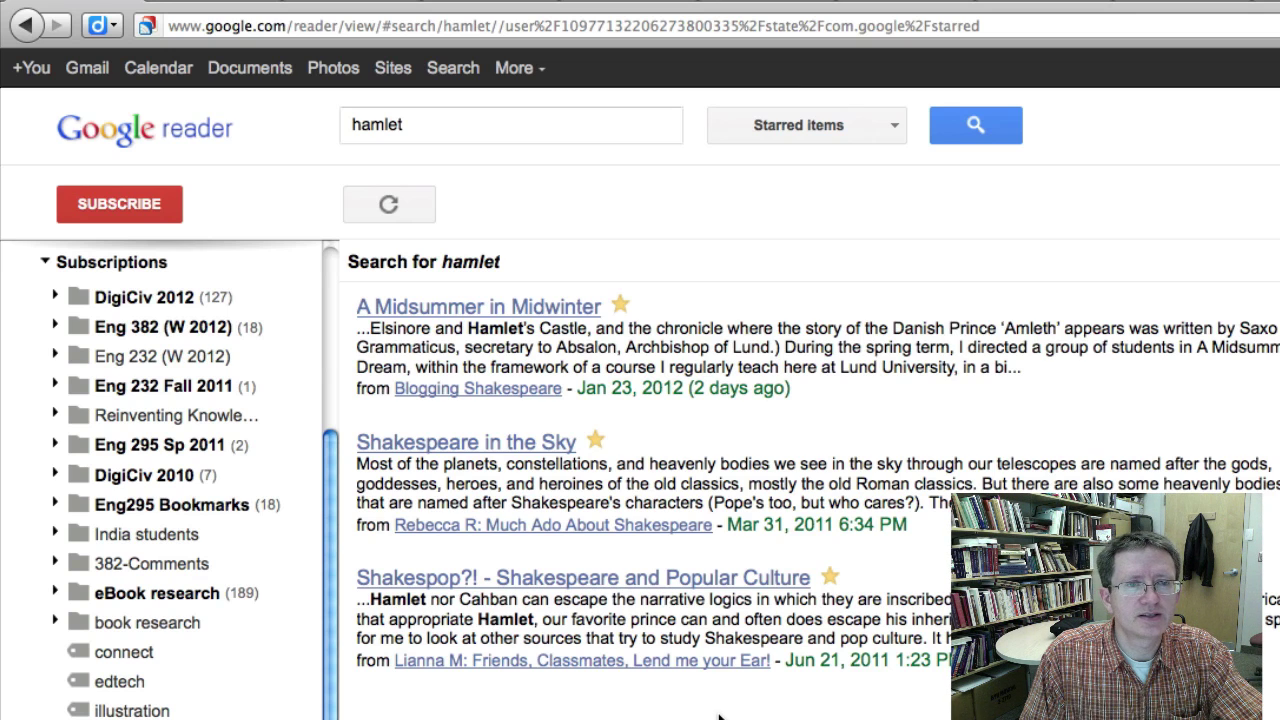
pyautogui.scroll(-1, 718, 716)
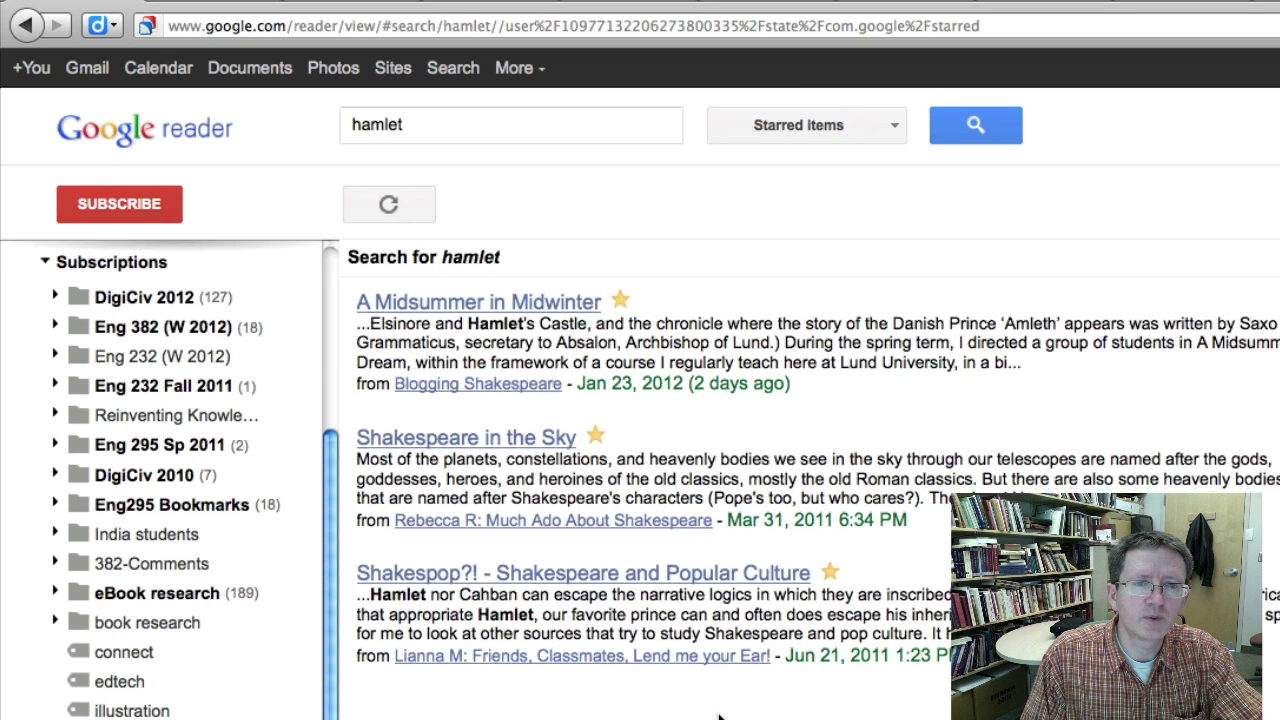
pyautogui.scroll(-1, 720, 716)
pyautogui.scroll(1, 720, 716)
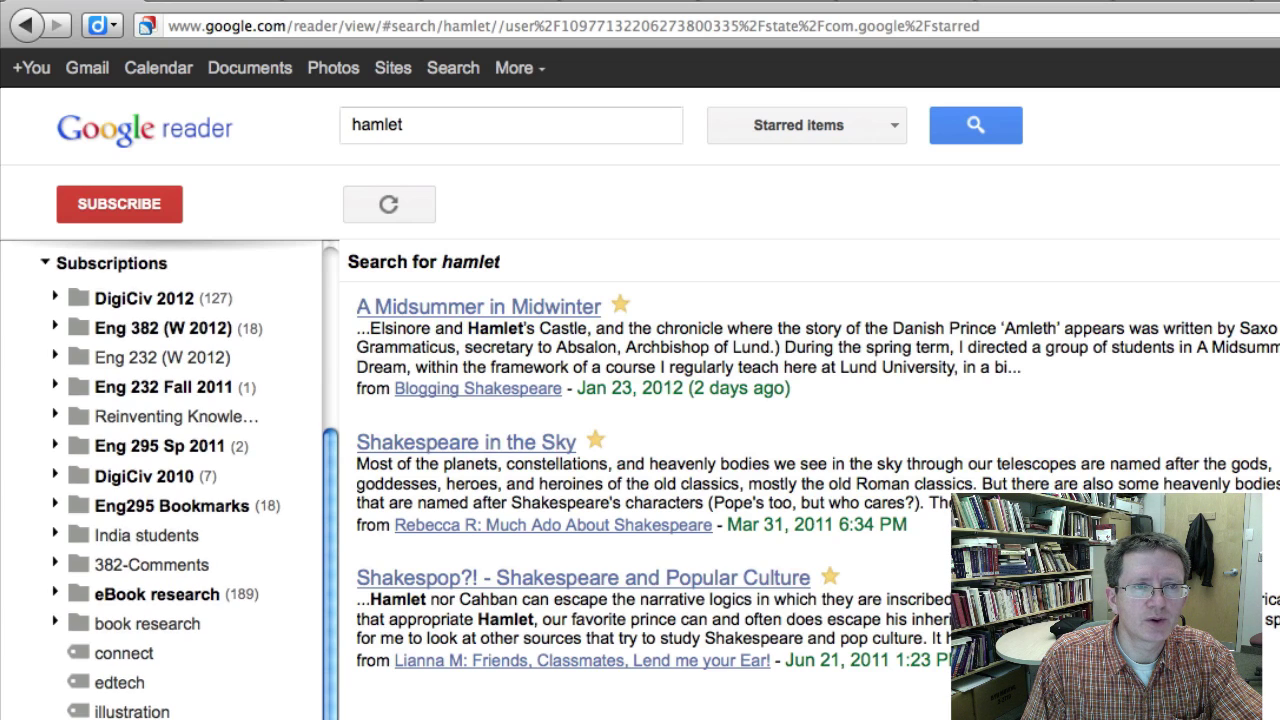
# - Open the Eng 382 (W 2012) folder to view its list of posts
pyautogui.scroll(5, 235, 272)
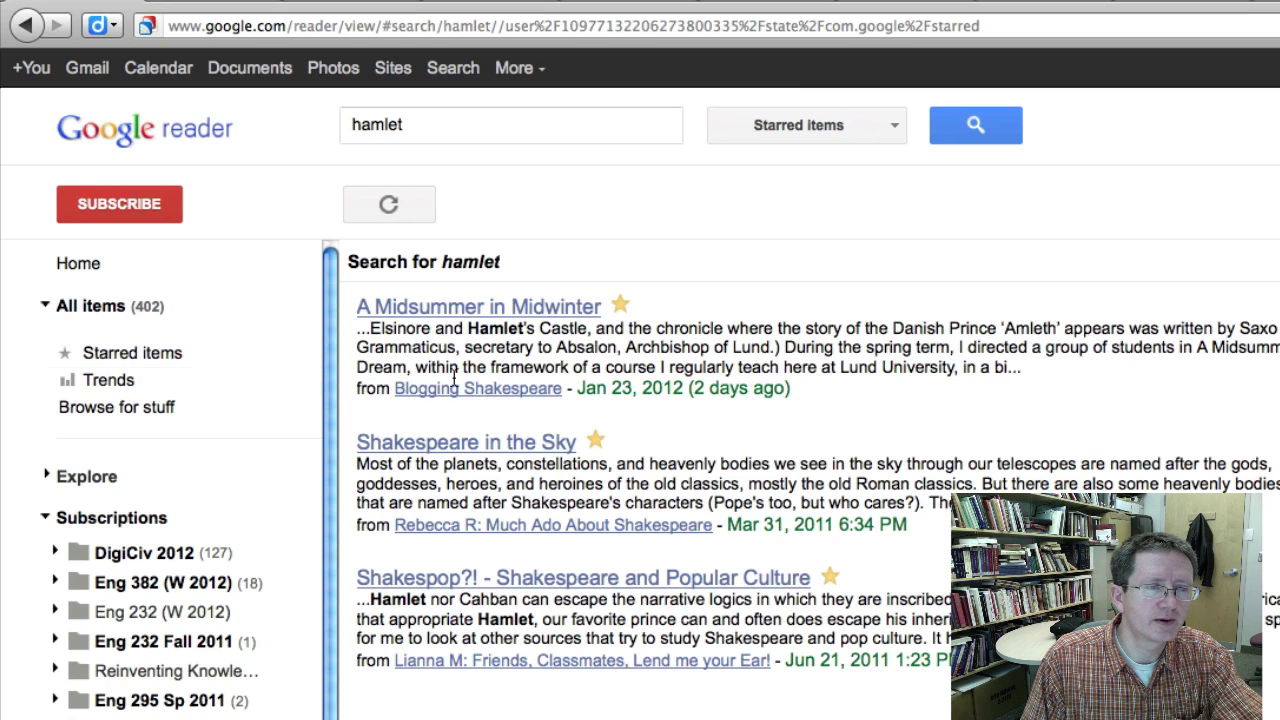
pyautogui.click(160, 582)
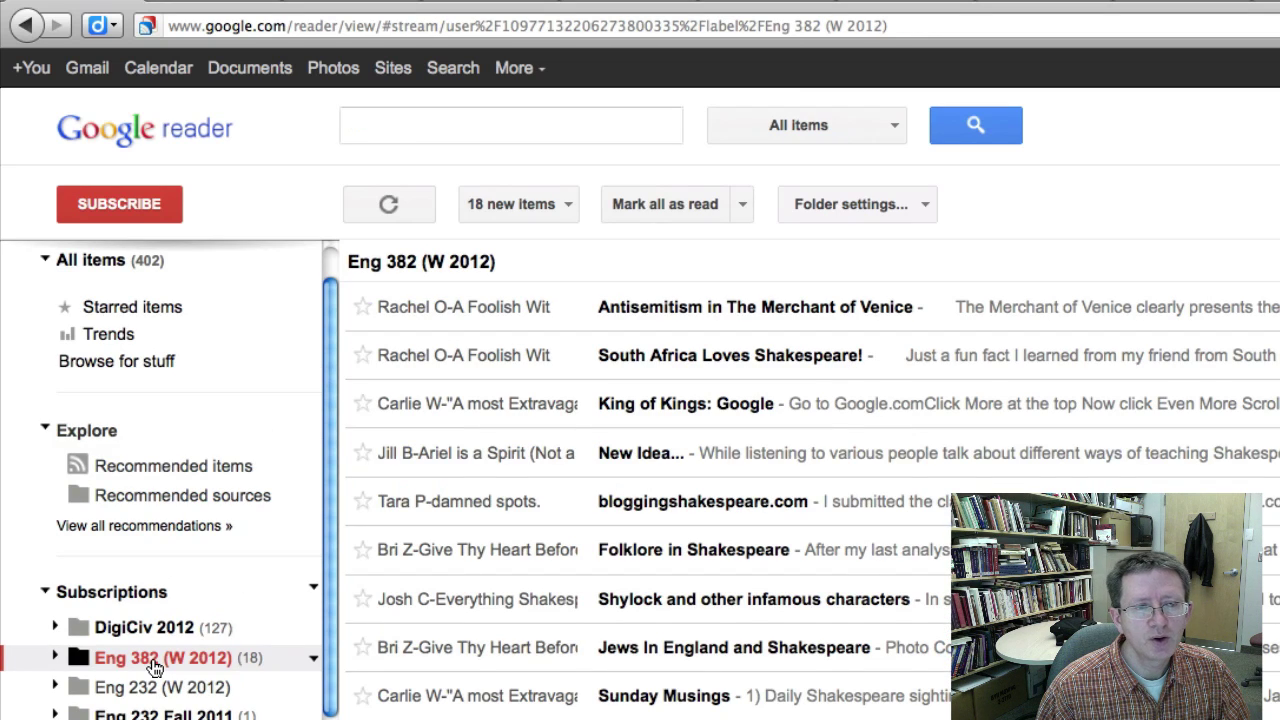